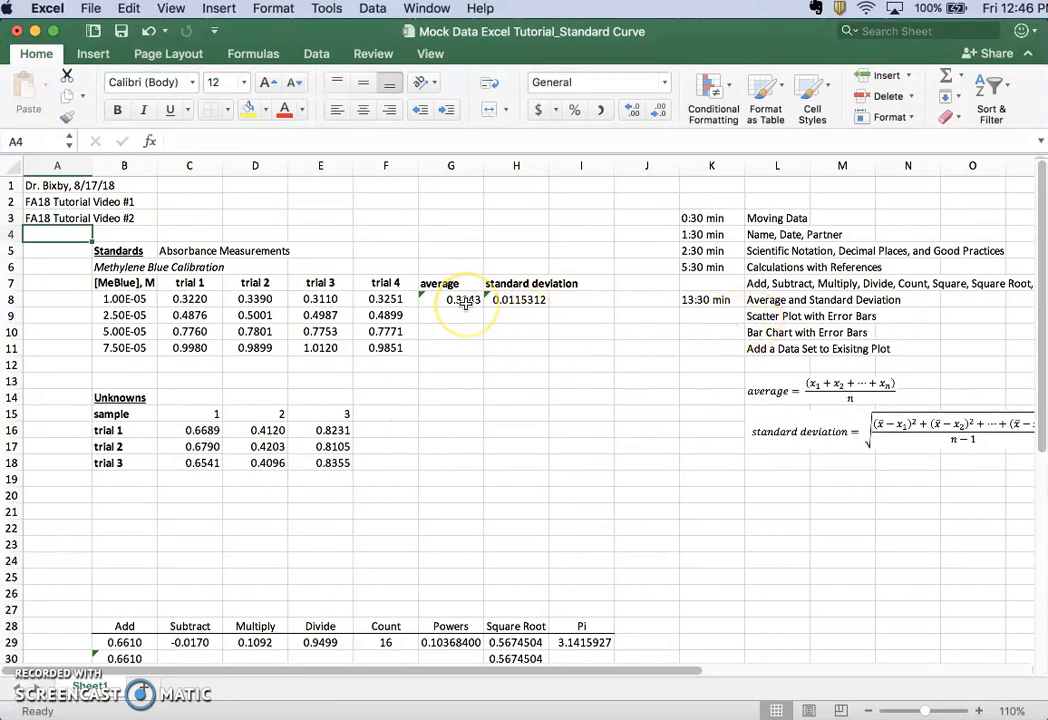
Center the average and standard deviation headings and their row 8 results in G7:H8
drag(452, 286, 500, 285)
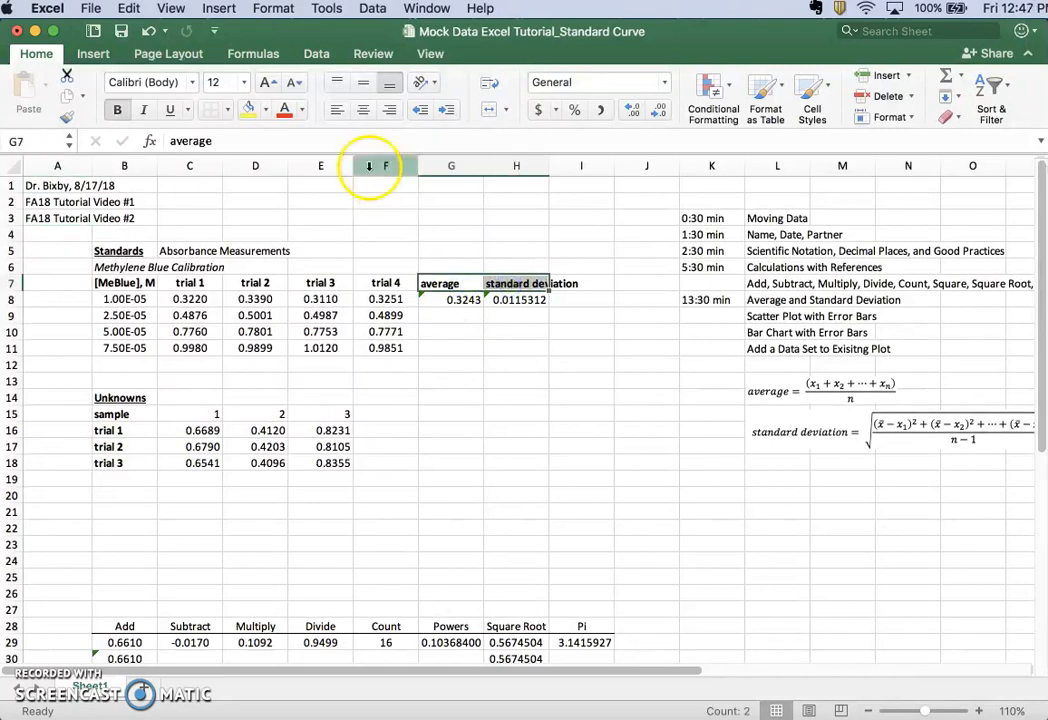
click(363, 109)
click(452, 313)
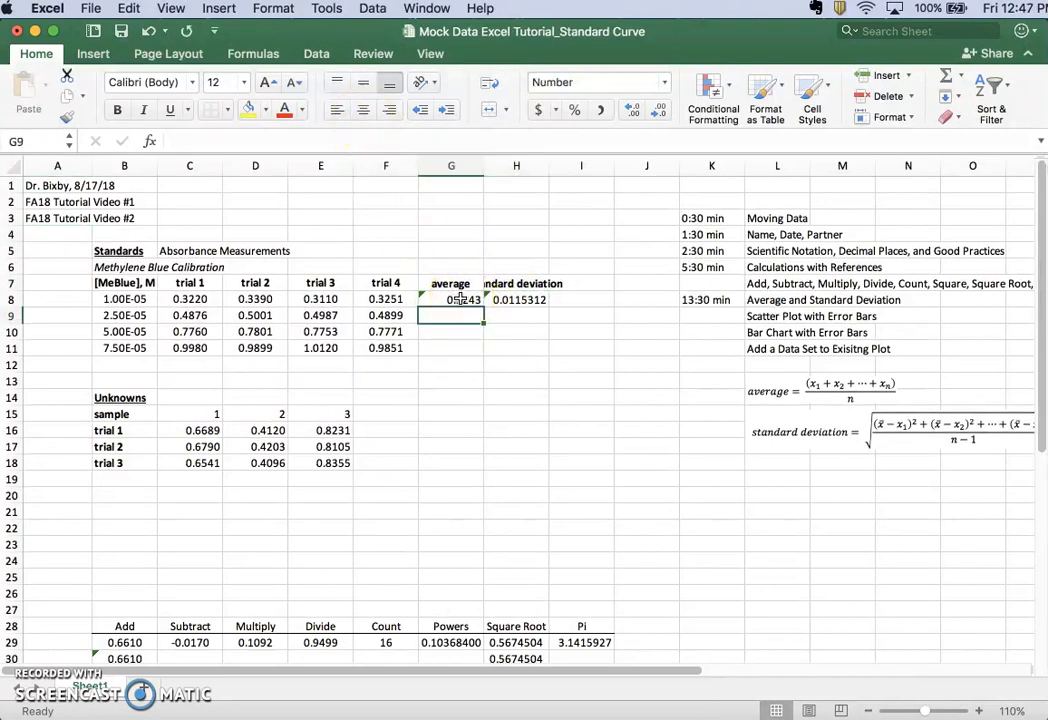
click(452, 300)
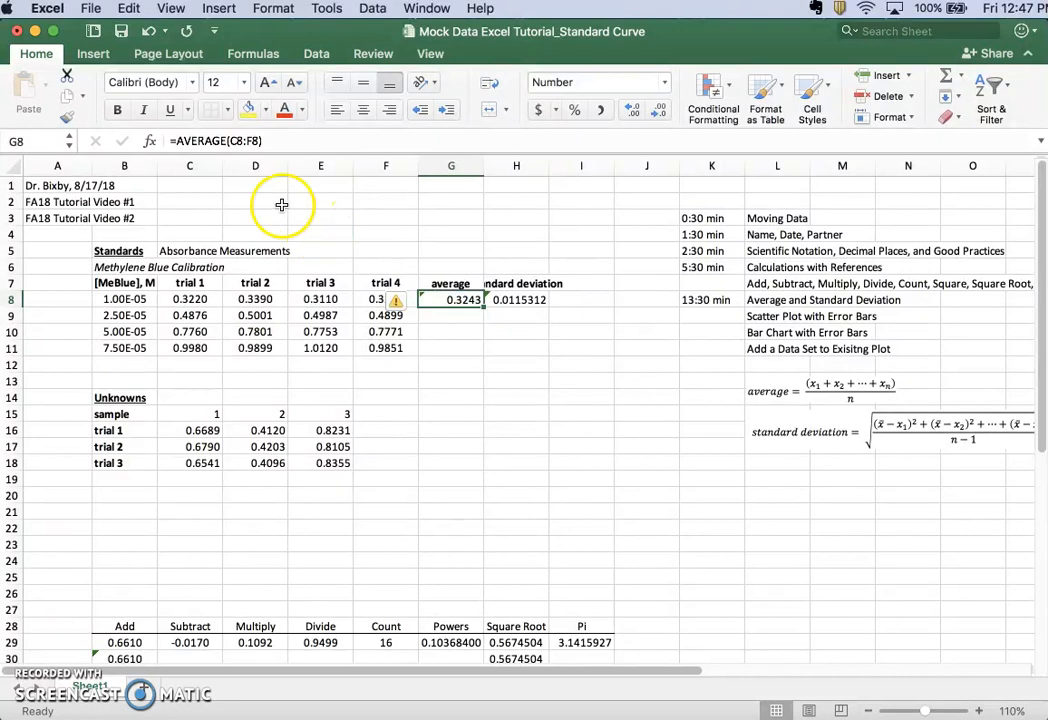
click(458, 354)
drag(470, 300, 495, 300)
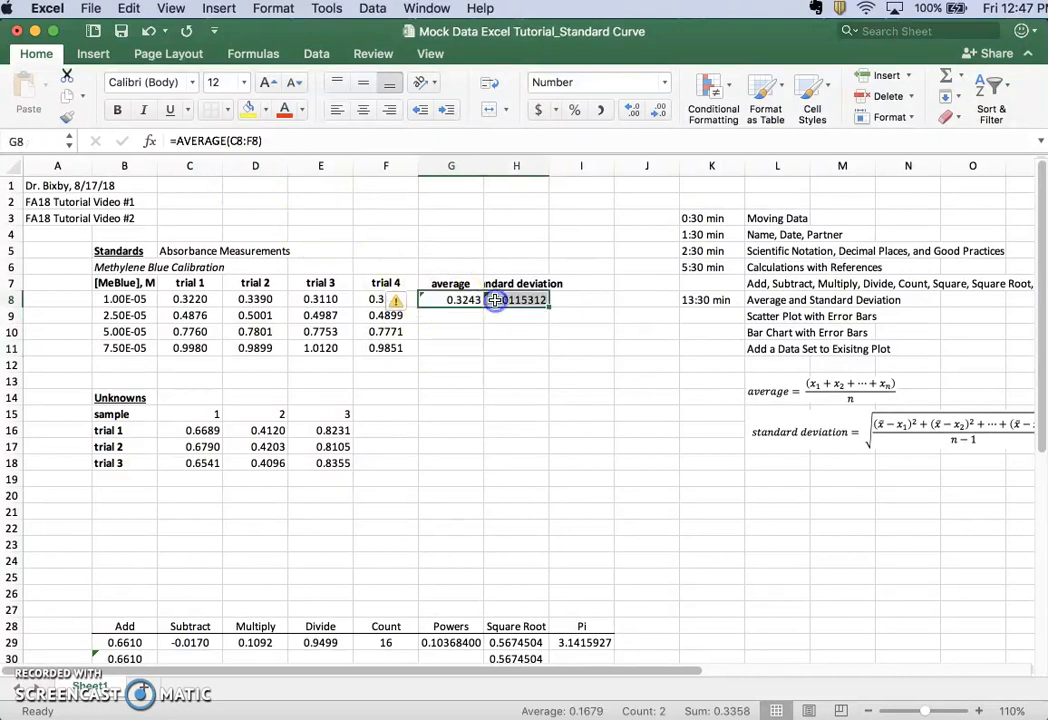
click(363, 109)
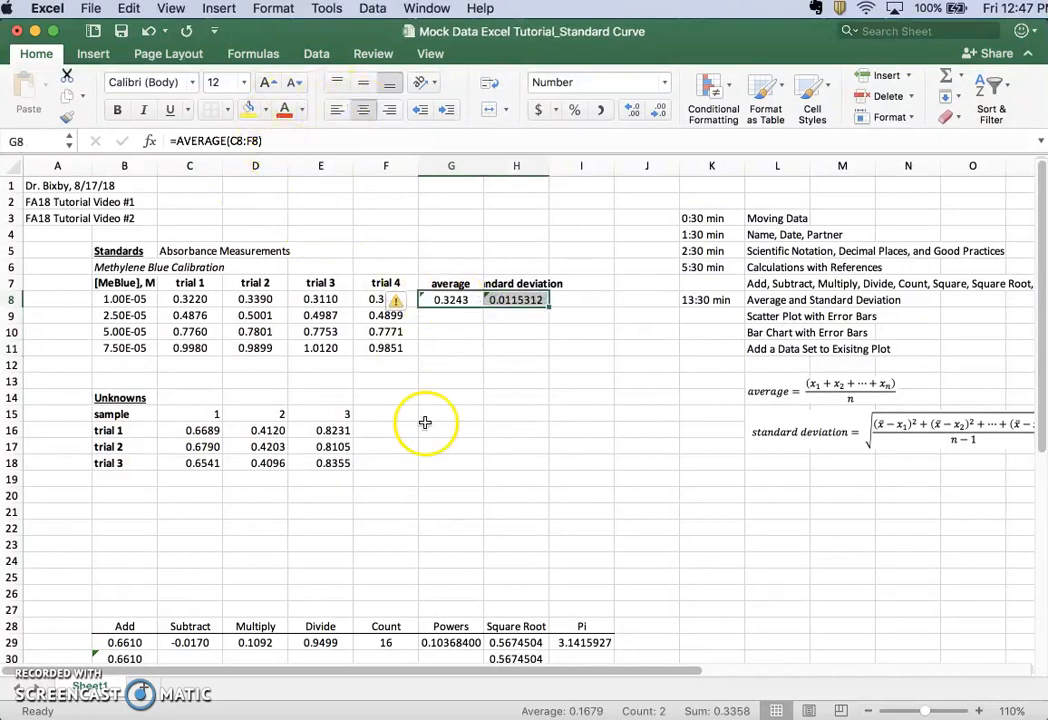
click(498, 395)
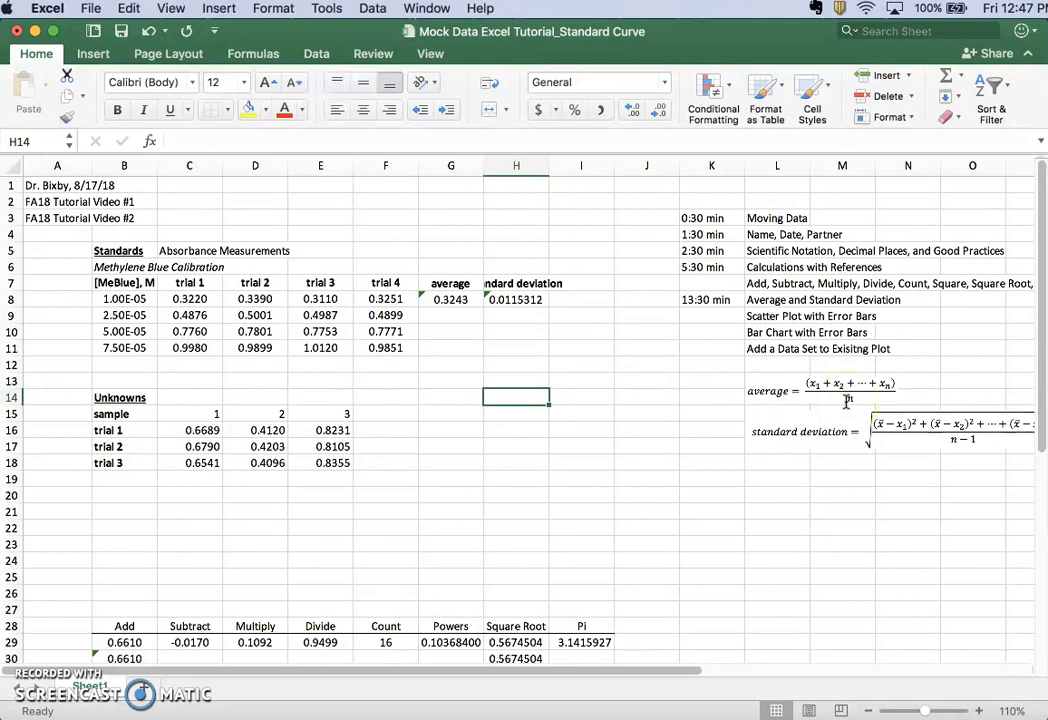
Shorten the standard deviation heading in H7 to "stdev"
scroll(812, 496, right, 2)
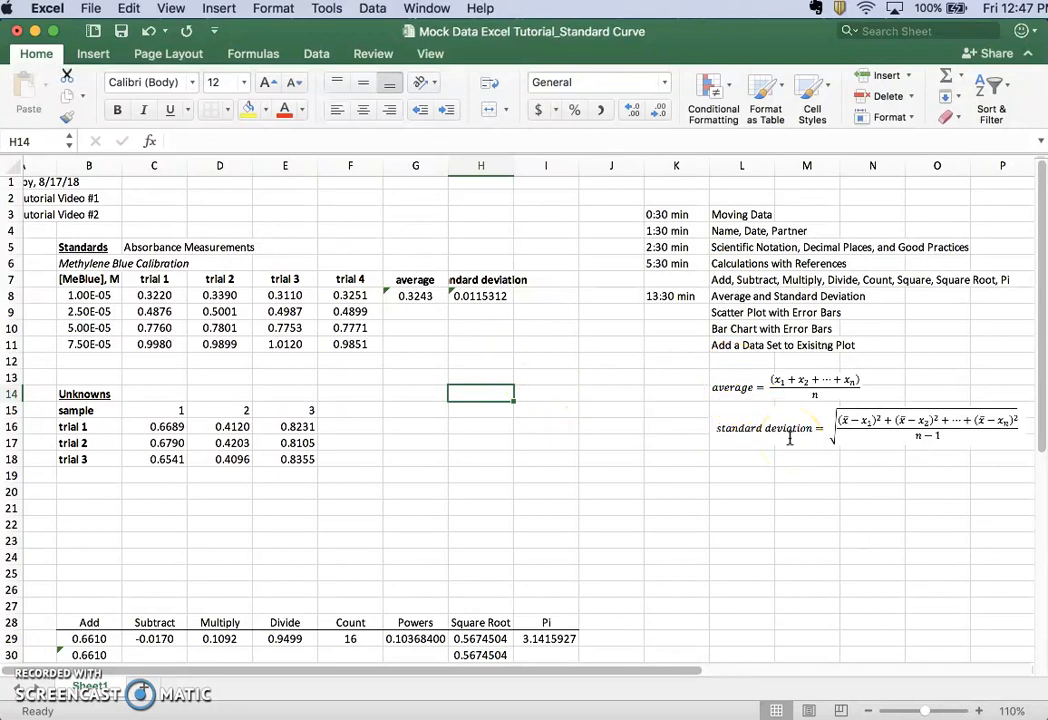
scroll(662, 484, left, 3)
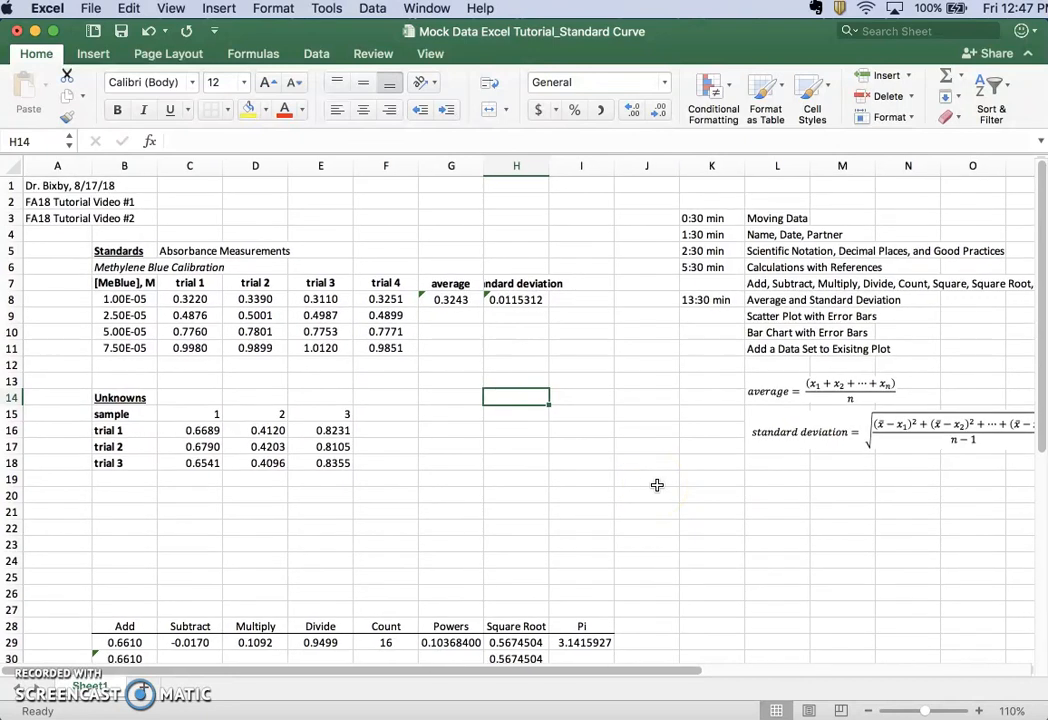
click(450, 302)
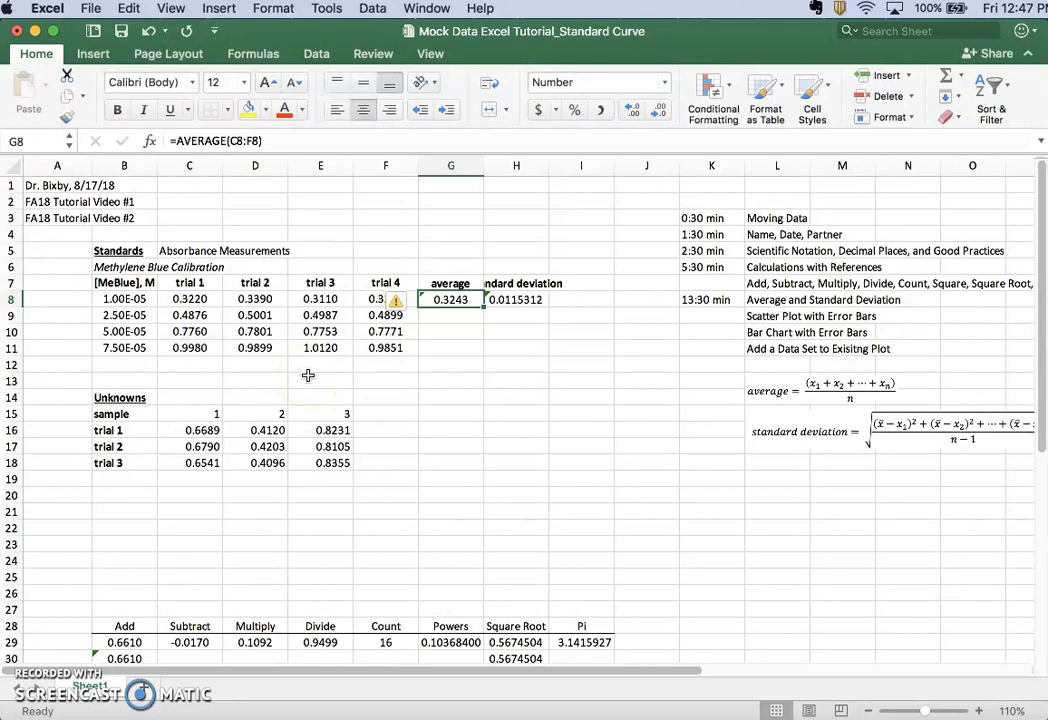
key(Down)
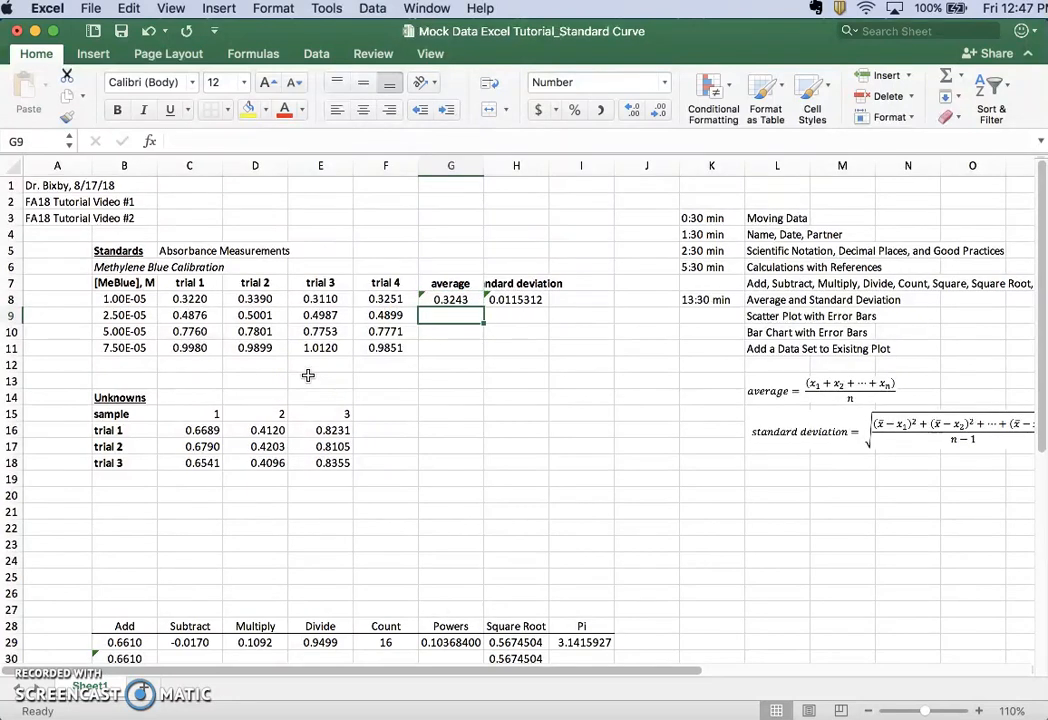
click(490, 284)
text(s)
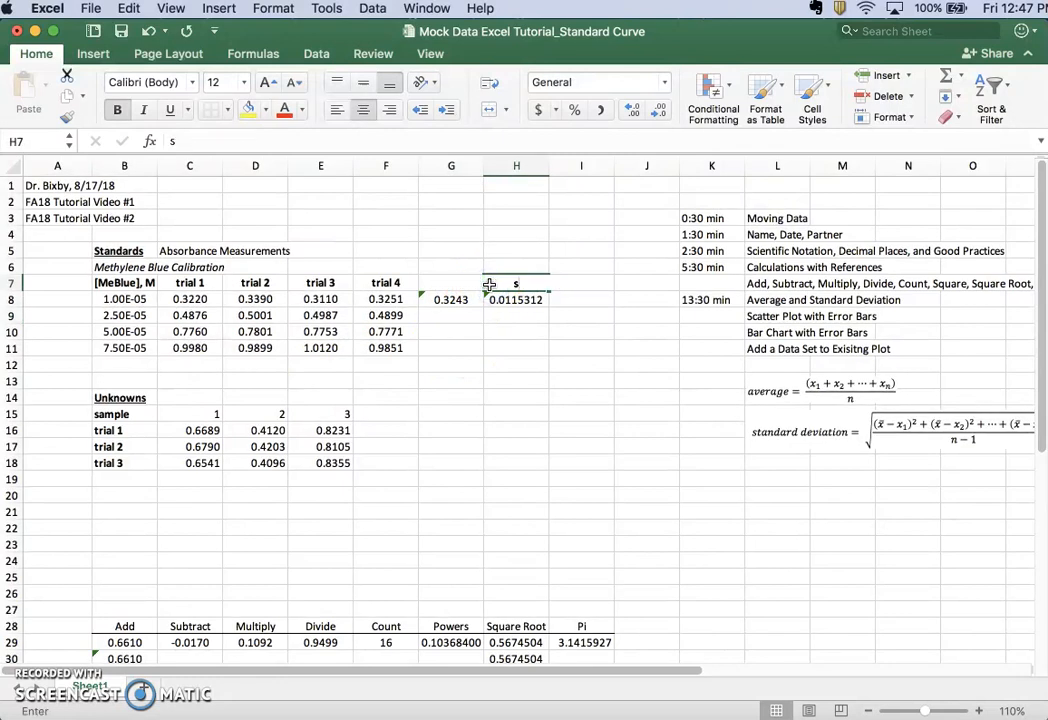
text(tdev)
key(Return)
Move the average formula from G8 to G5 to check its cell references, and return it to G8
click(437, 332)
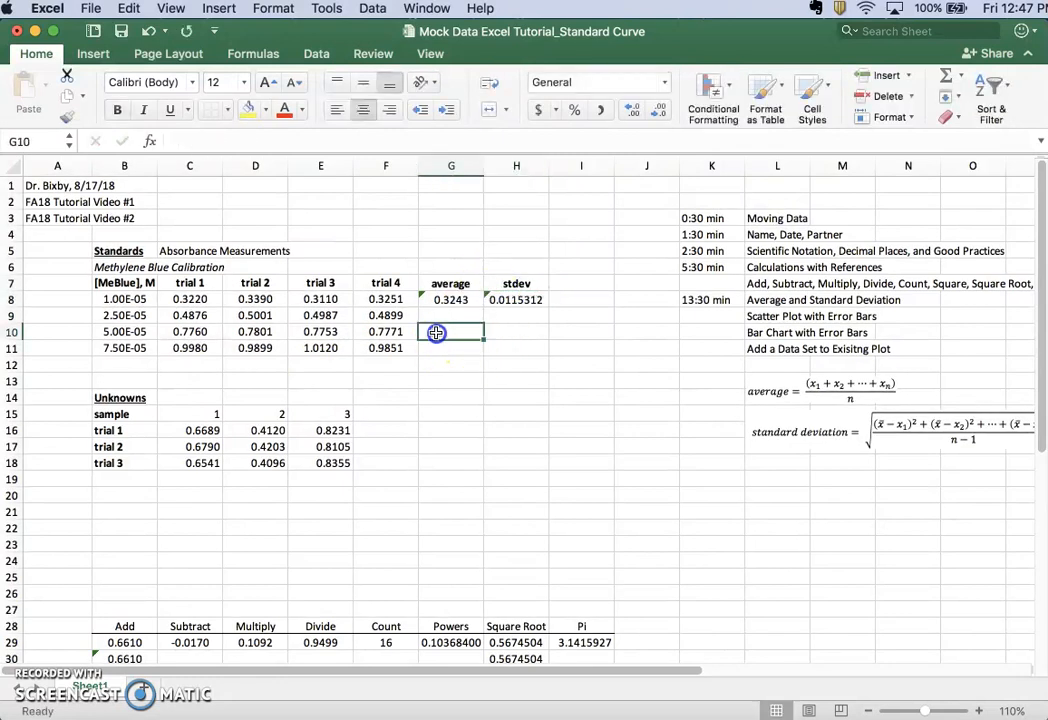
click(441, 300)
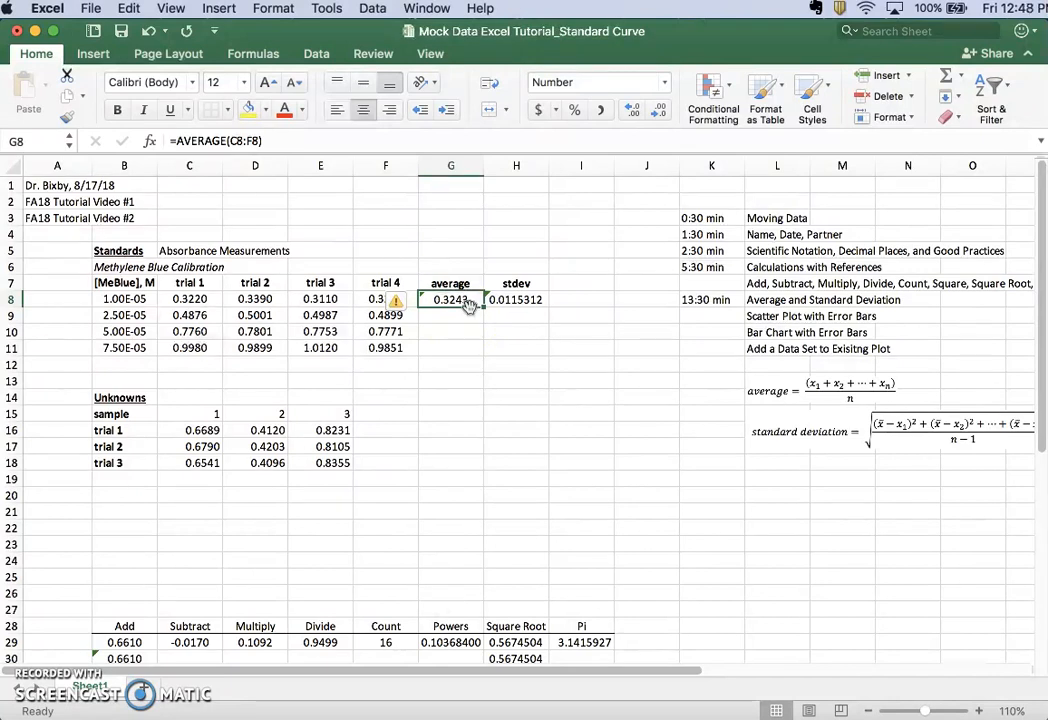
drag(468, 304, 468, 258)
click(240, 141)
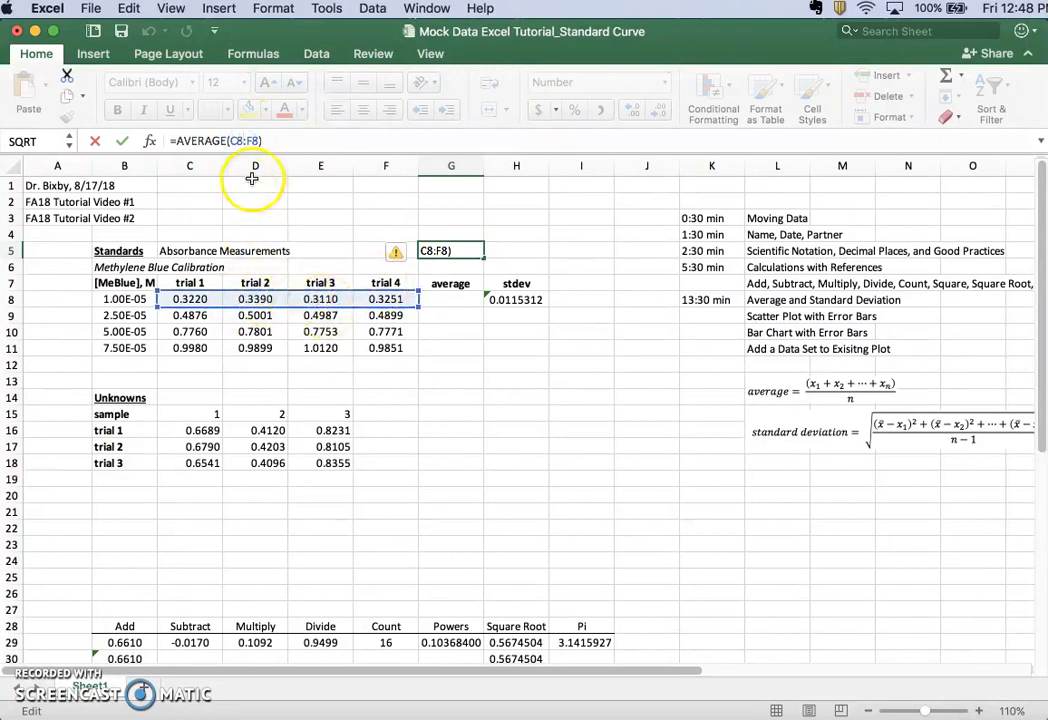
key(Escape)
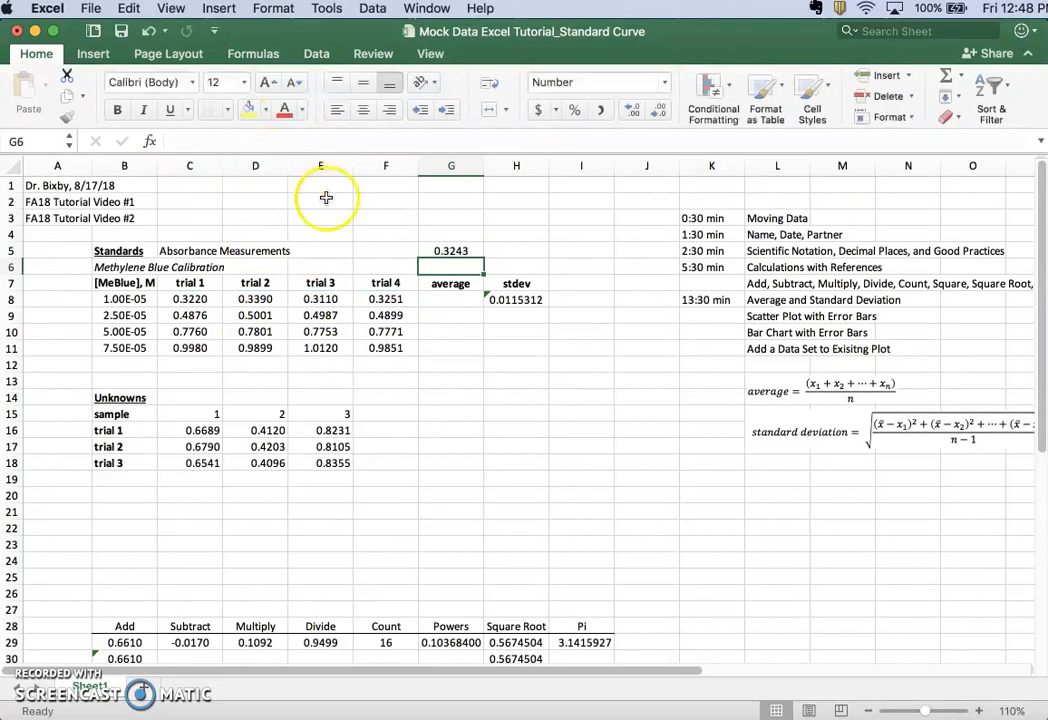
drag(453, 246, 456, 300)
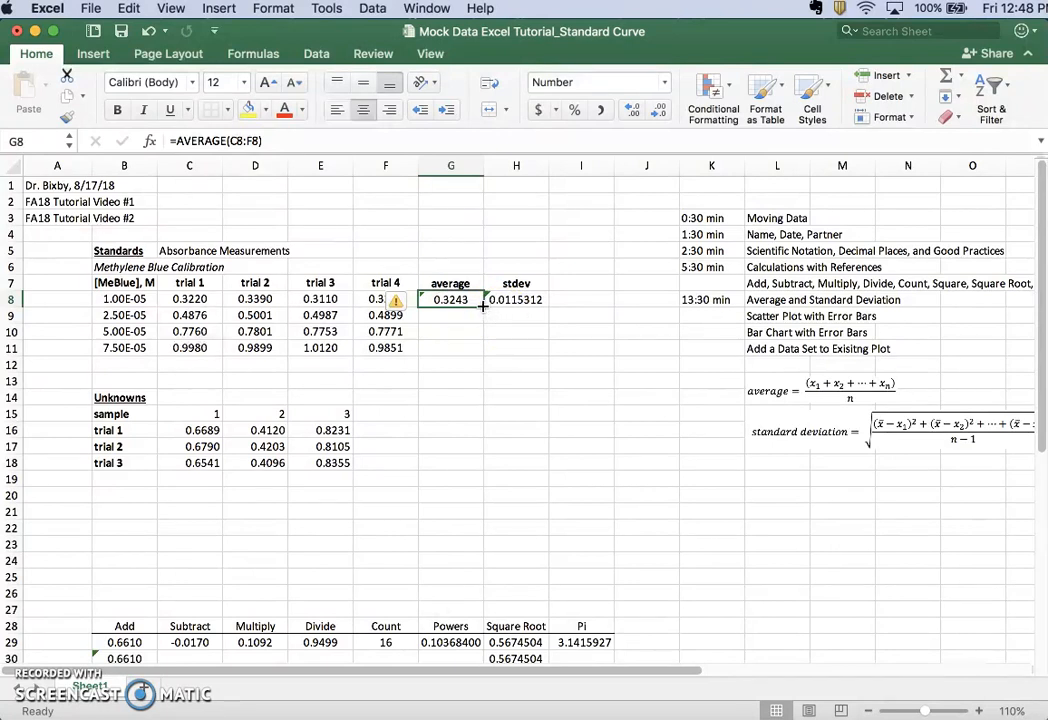
Fill the average formula from G8 down to G11 and check the cell range each copied formula references
drag(482, 307, 485, 356)
click(451, 412)
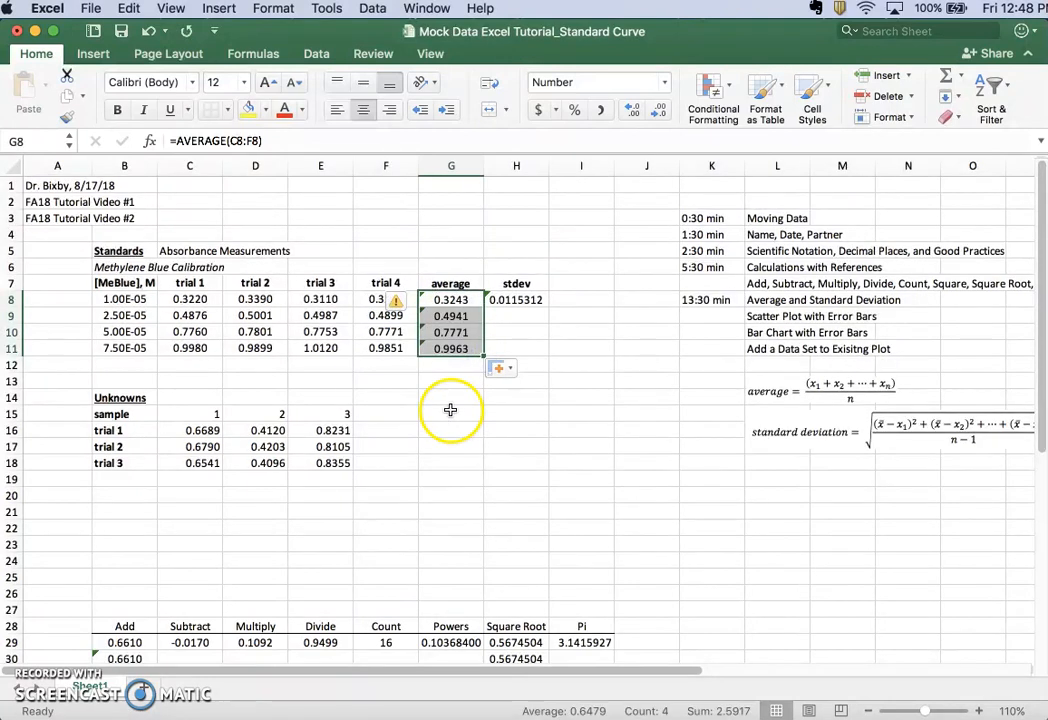
click(453, 318)
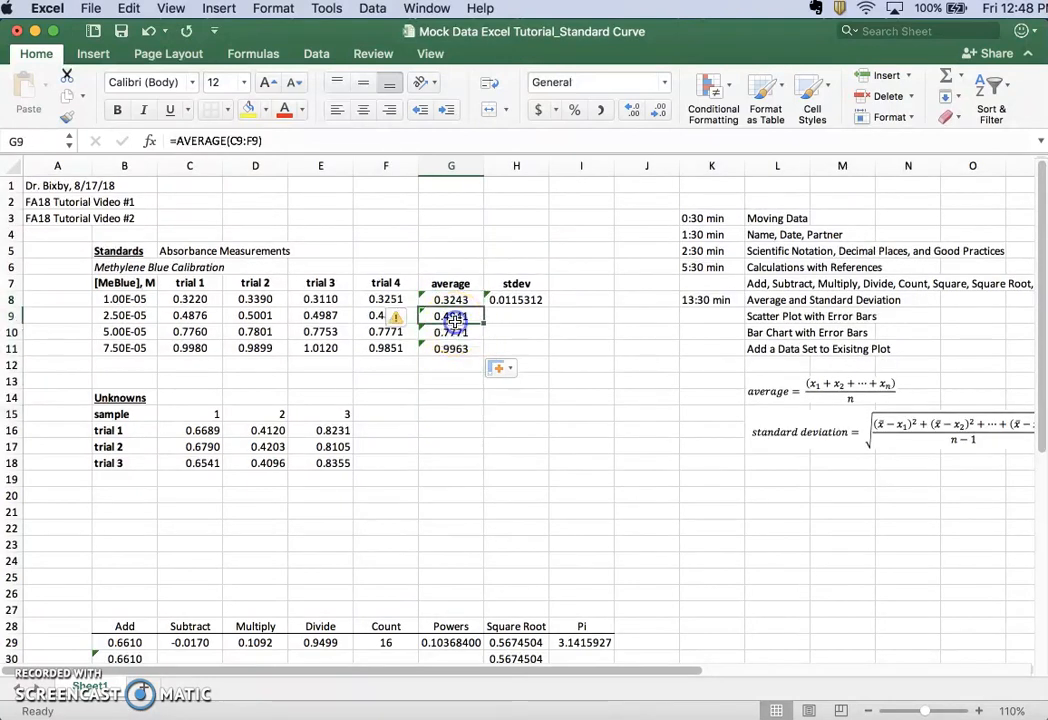
click(241, 141)
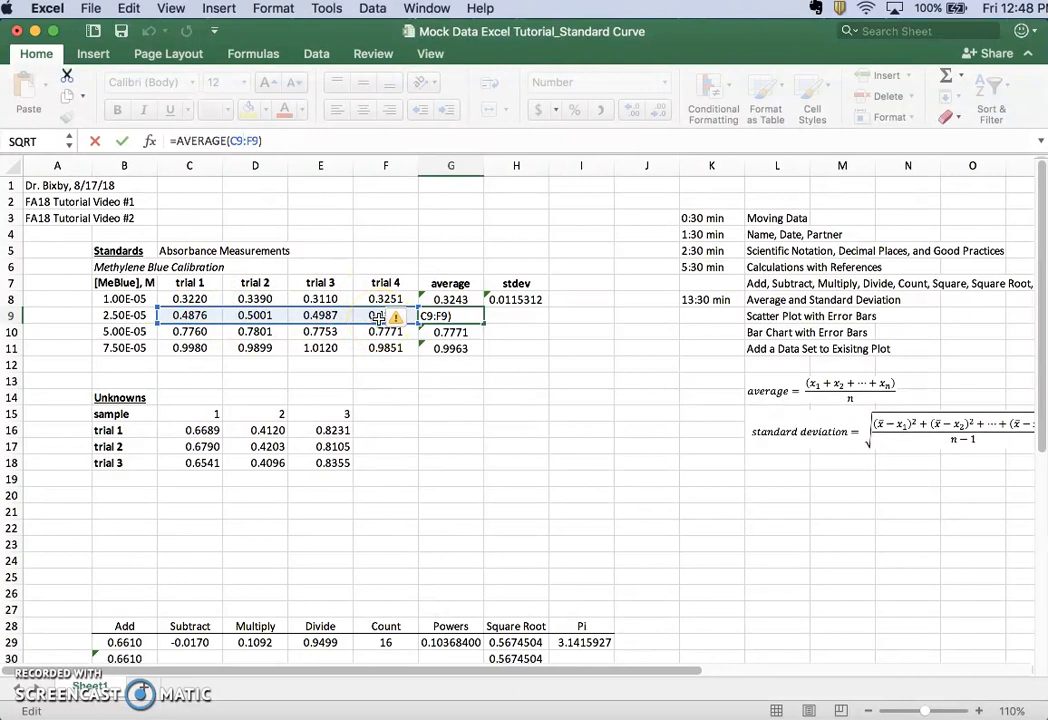
key(Return)
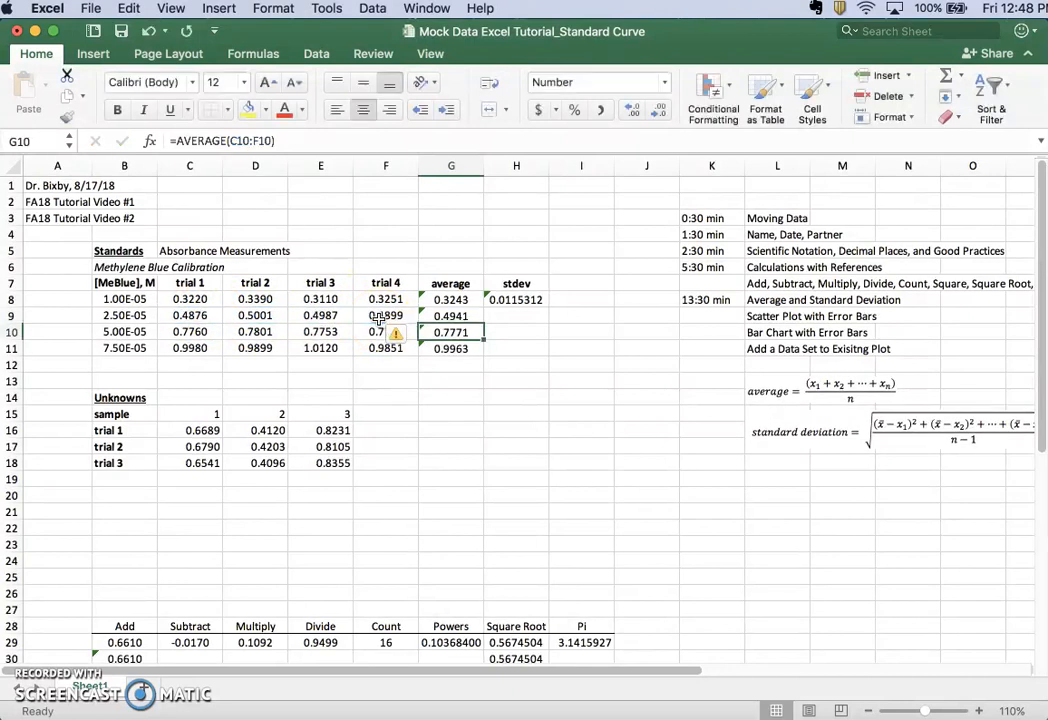
click(249, 141)
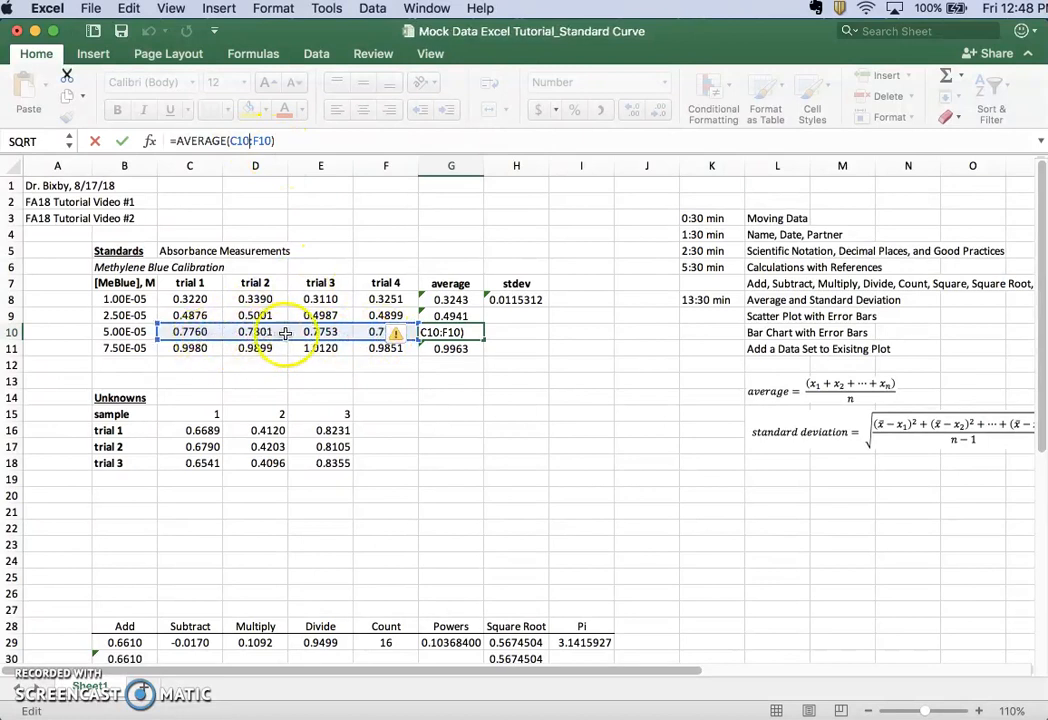
key(Return)
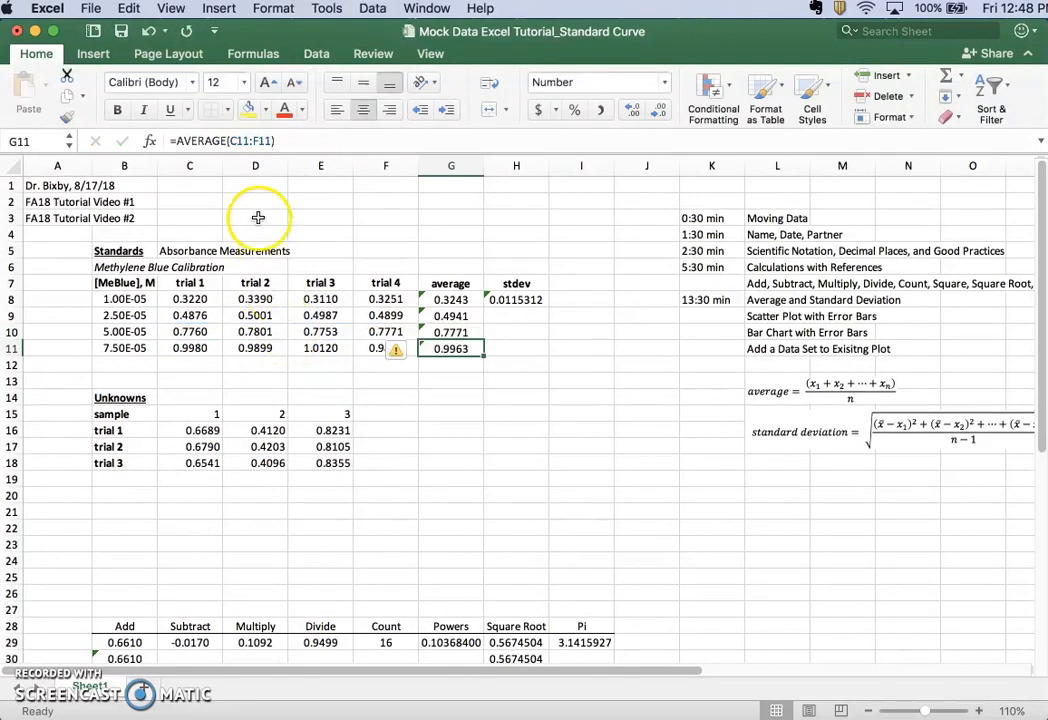
click(258, 140)
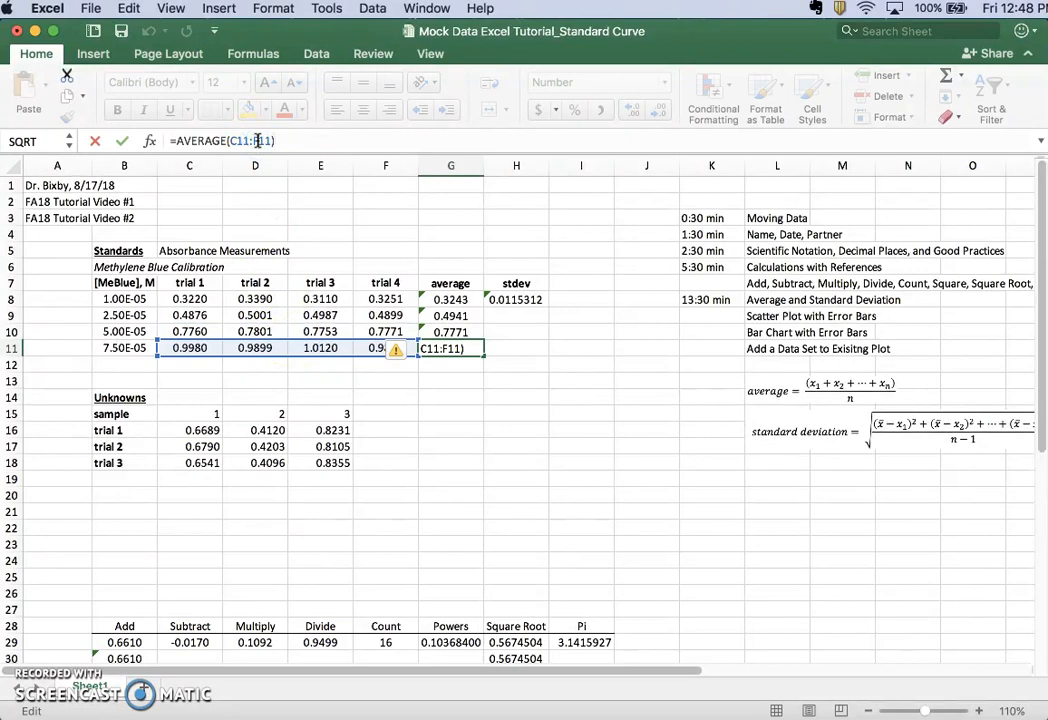
key(Return)
Fill the STDEV formula from H8 down to H11 and show the results with four decimal places
click(513, 300)
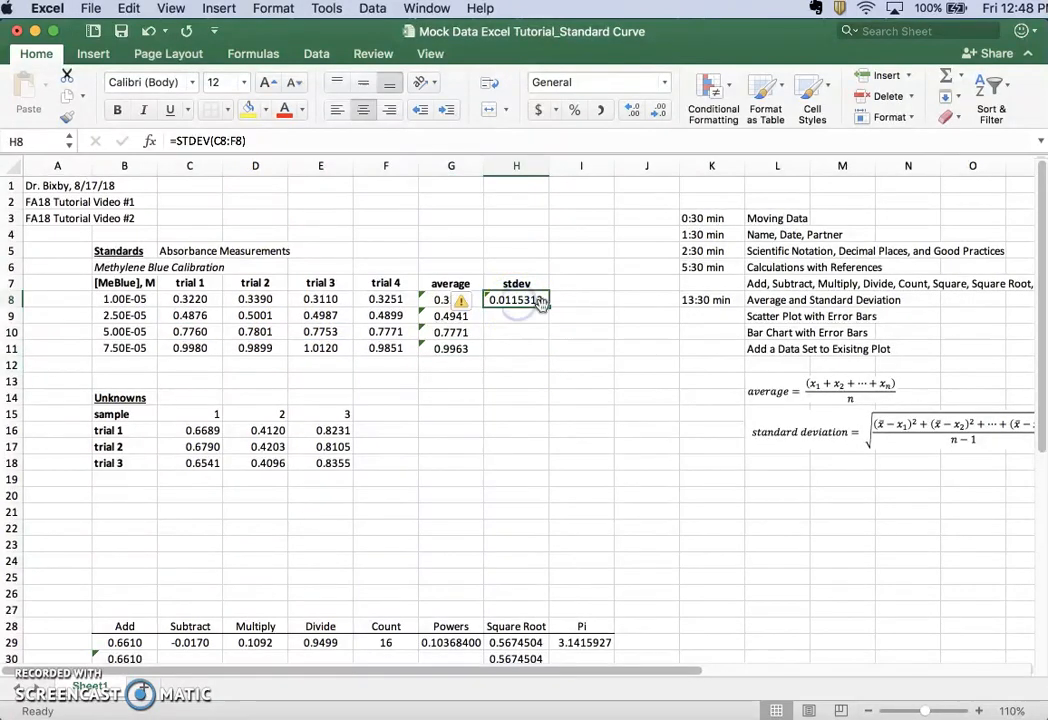
drag(548, 305, 550, 348)
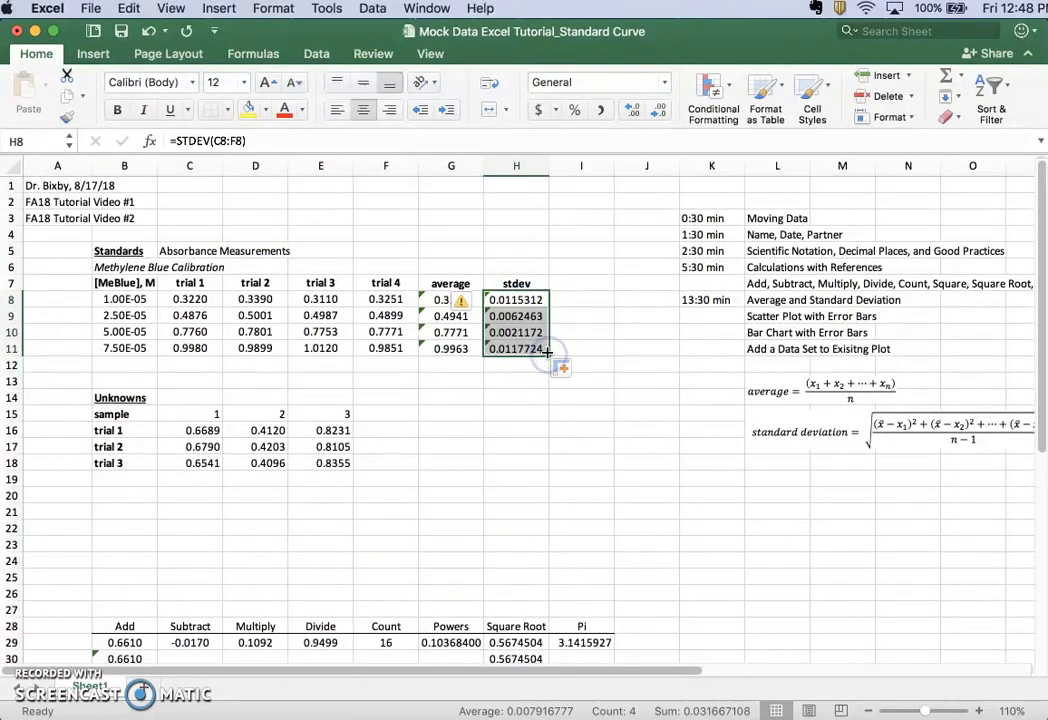
click(659, 114)
click(659, 114)
click(659, 114)
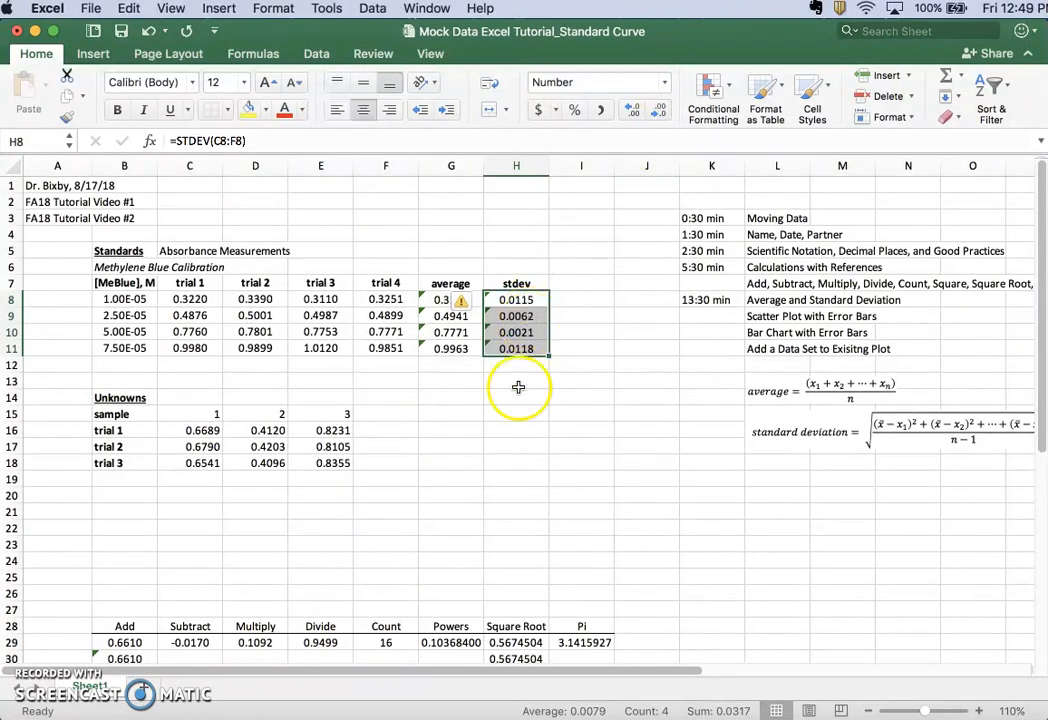
click(500, 430)
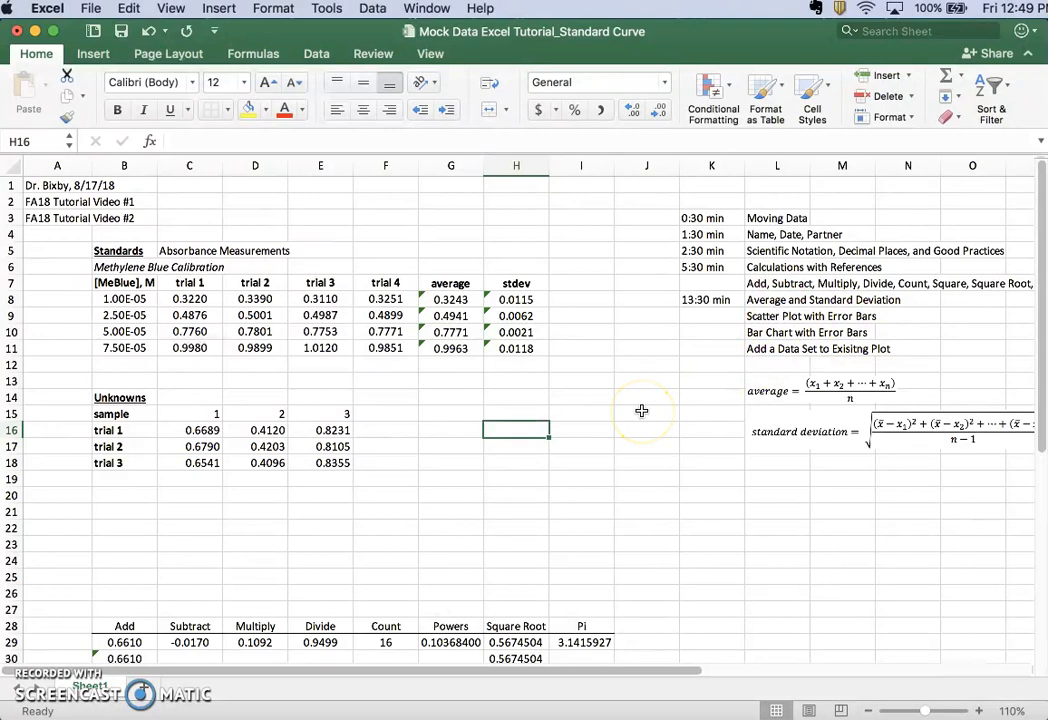
Enter the time stamp "2:30 min" in K9 beside the Scatter Plot with Error Bars topic
click(716, 319)
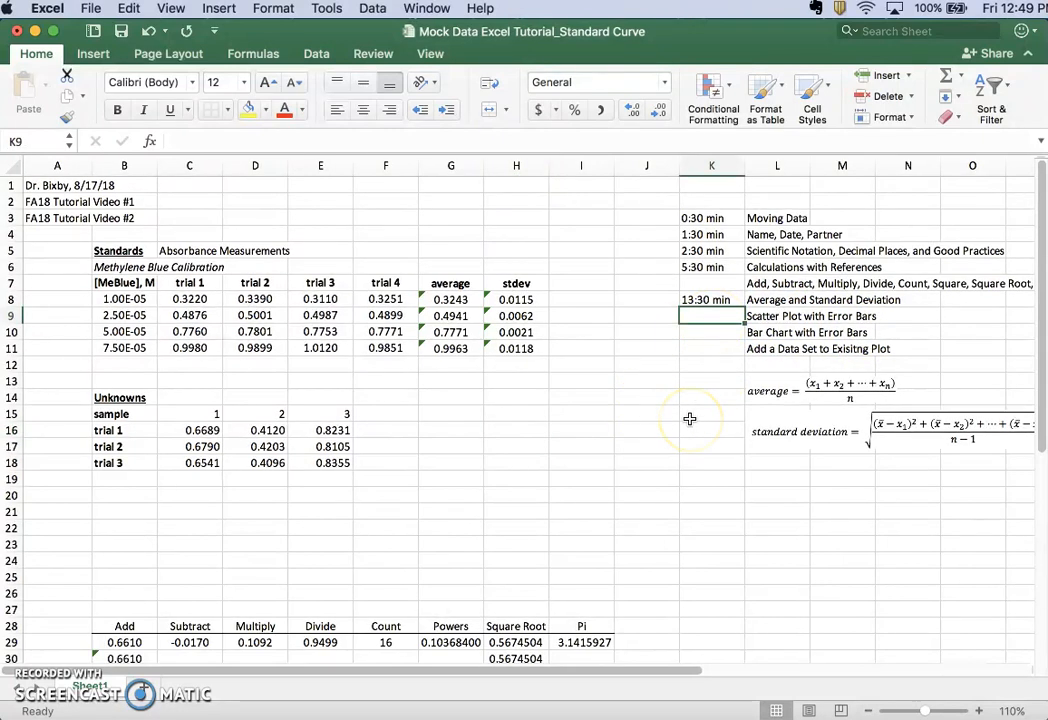
text(2)
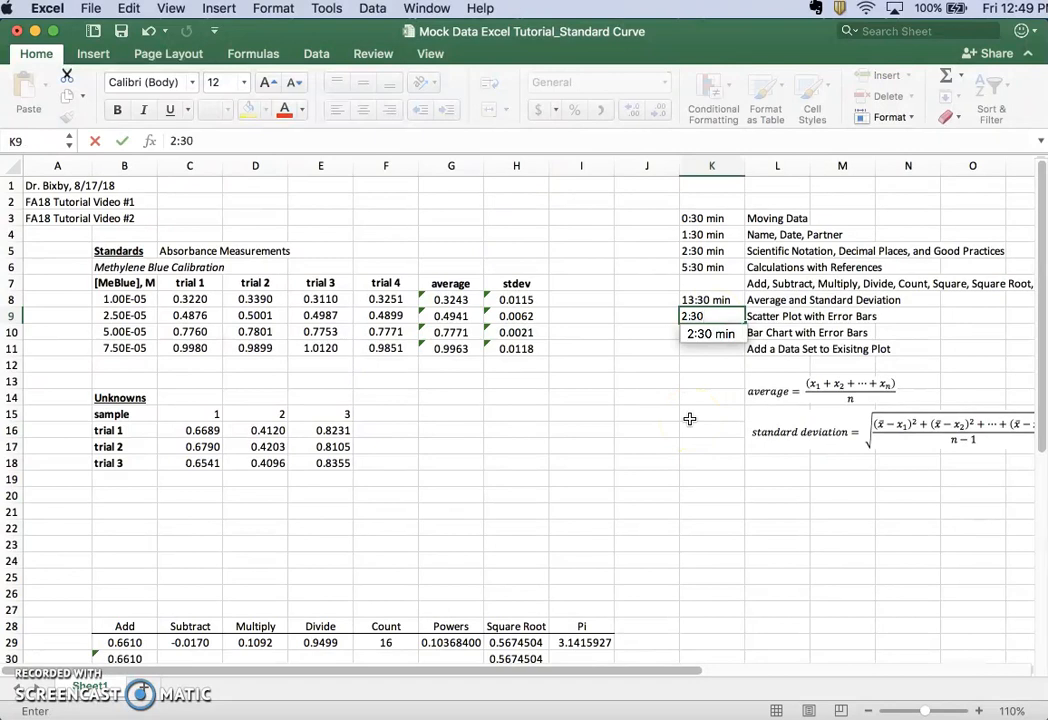
text(:30)
key(Return)
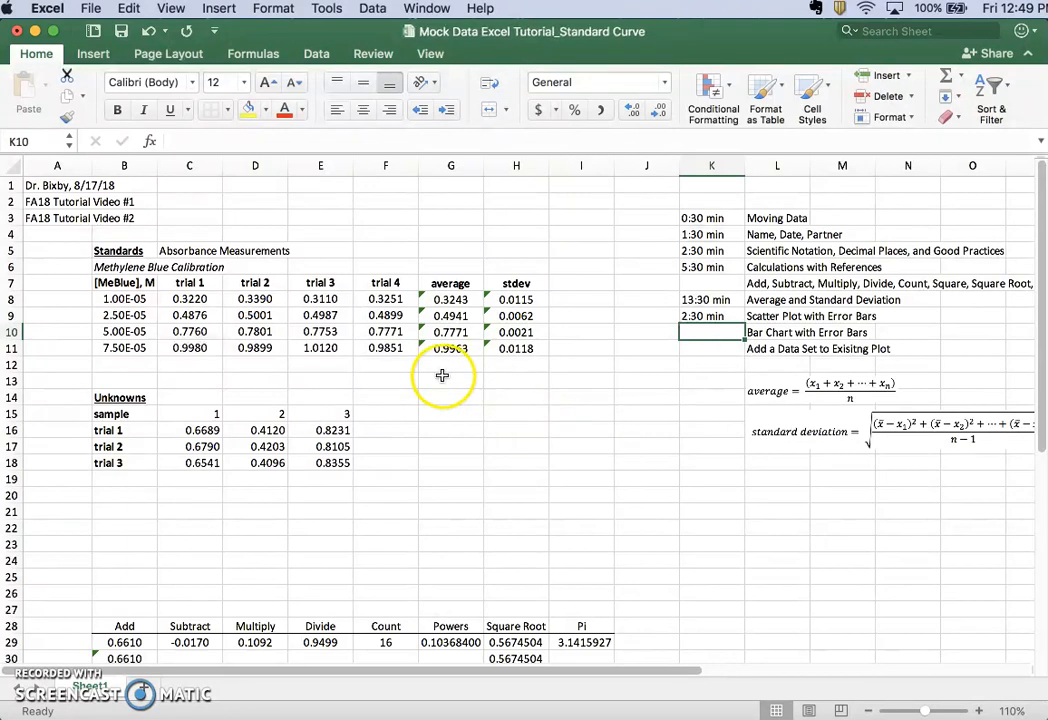
Insert a markers-only scatter chart from the concentrations in B8:B11 and the averages in G8:G11
drag(134, 299, 131, 345)
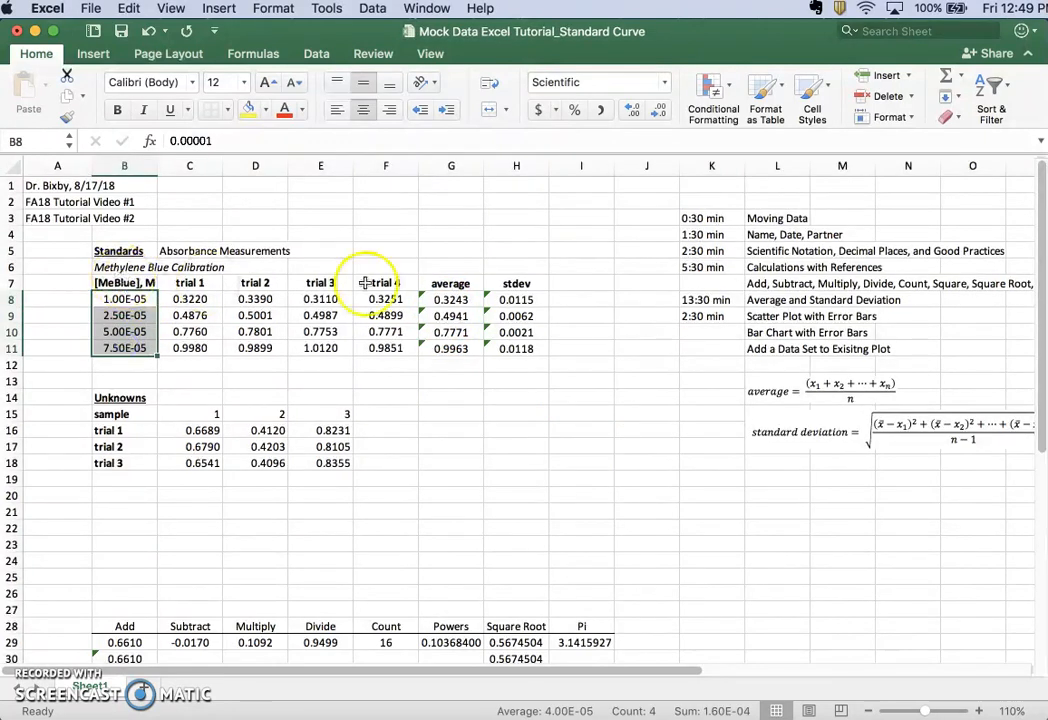
drag(443, 299, 444, 349)
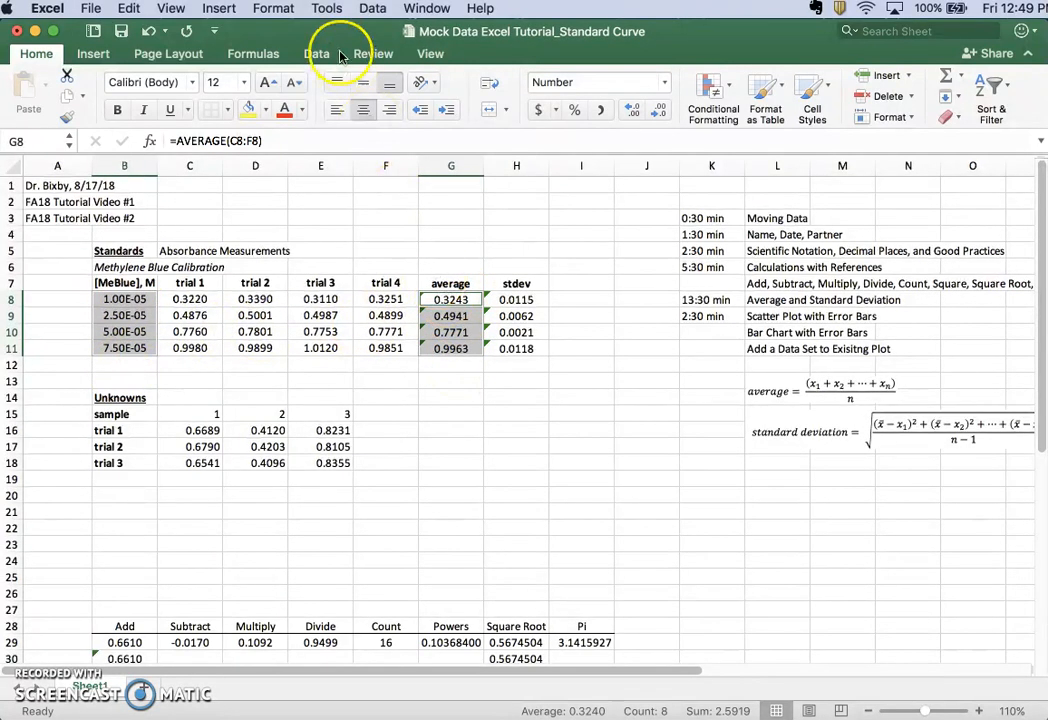
click(92, 55)
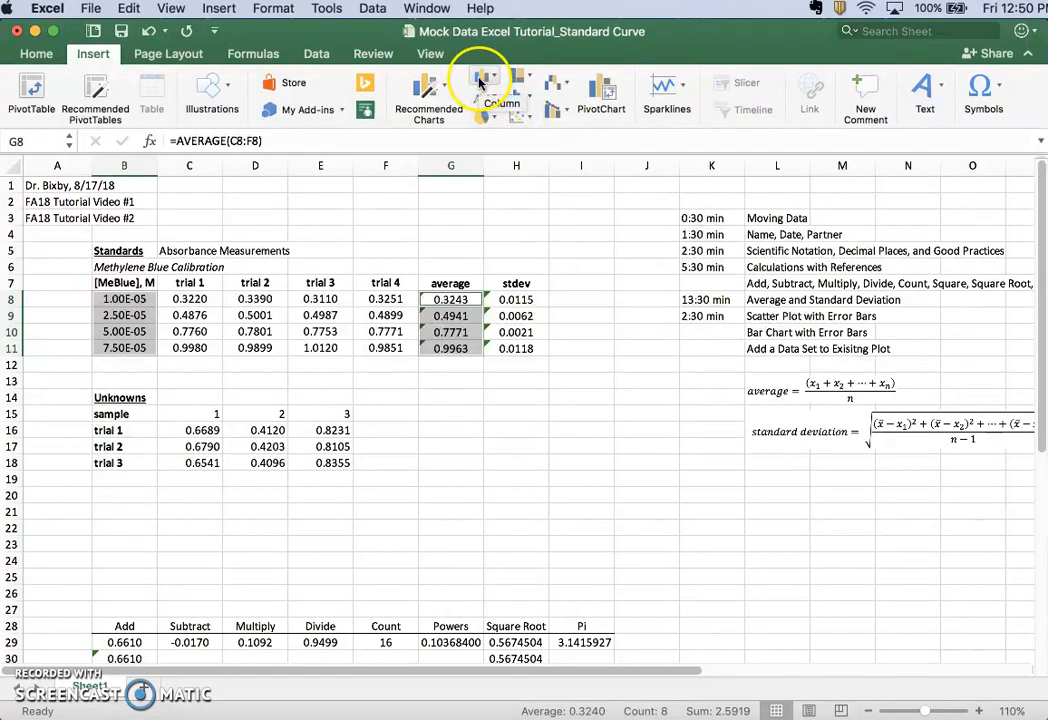
click(517, 115)
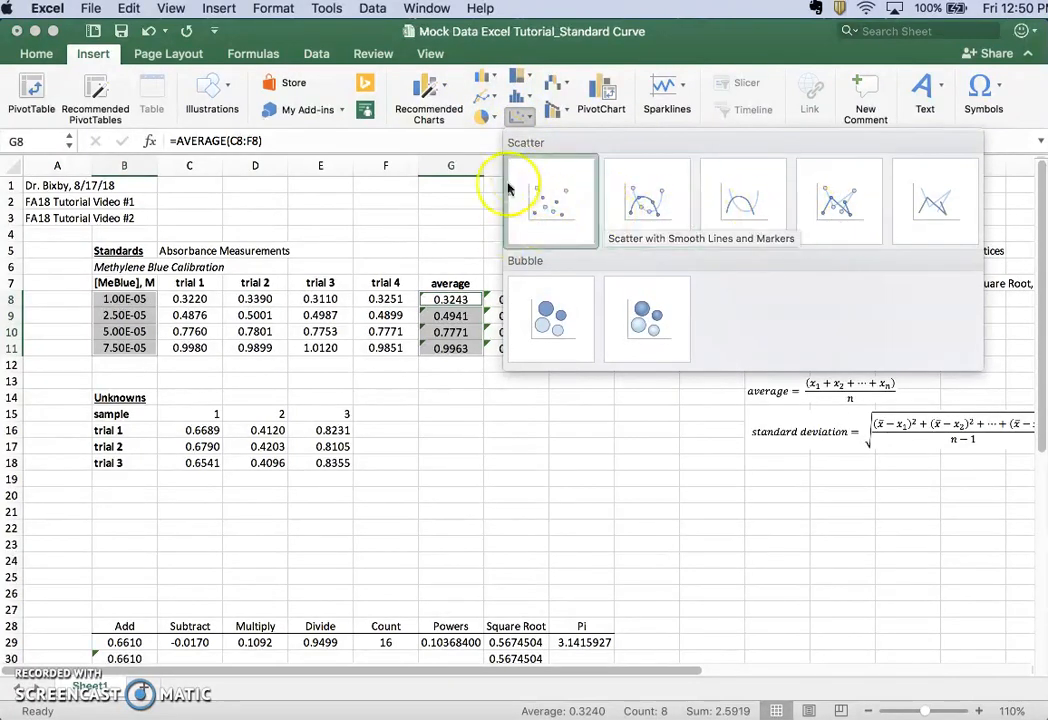
click(548, 229)
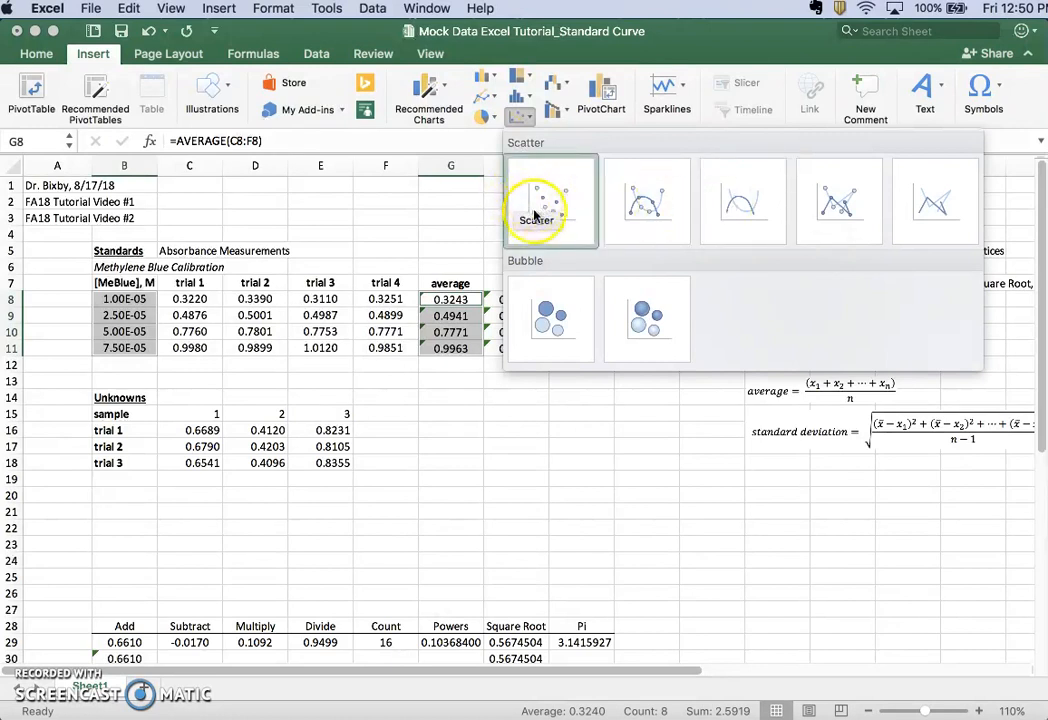
Insert the markers-only scatter chart, place it below the average and stdev columns and narrow it to about 4.3 inches
click(557, 206)
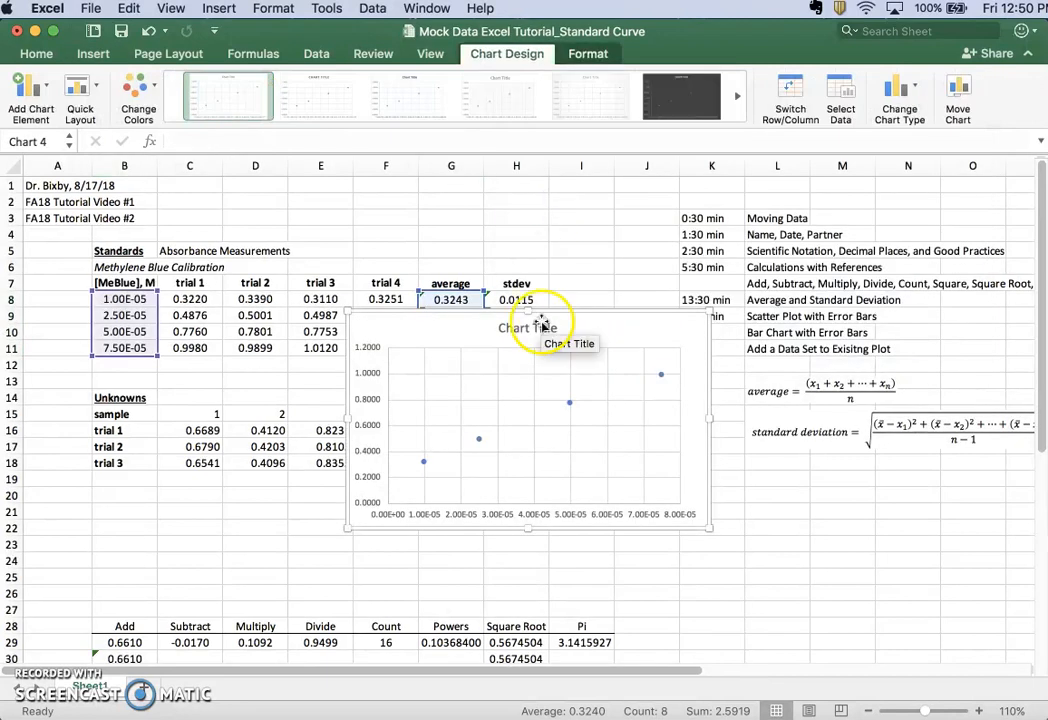
drag(585, 315, 620, 372)
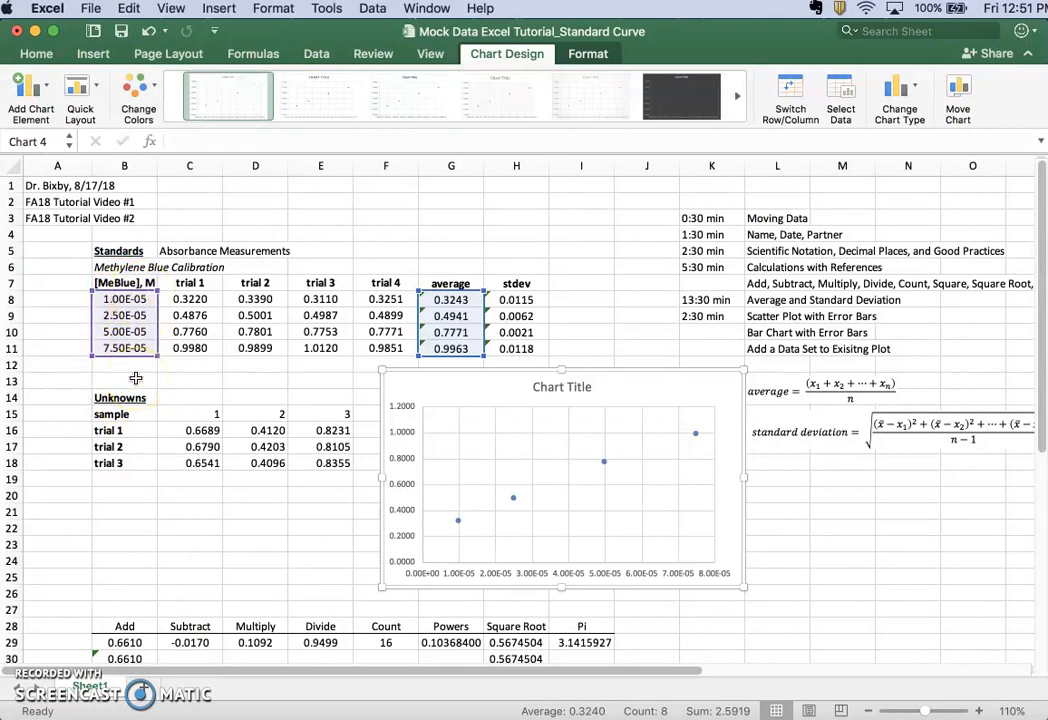
drag(627, 388, 855, 252)
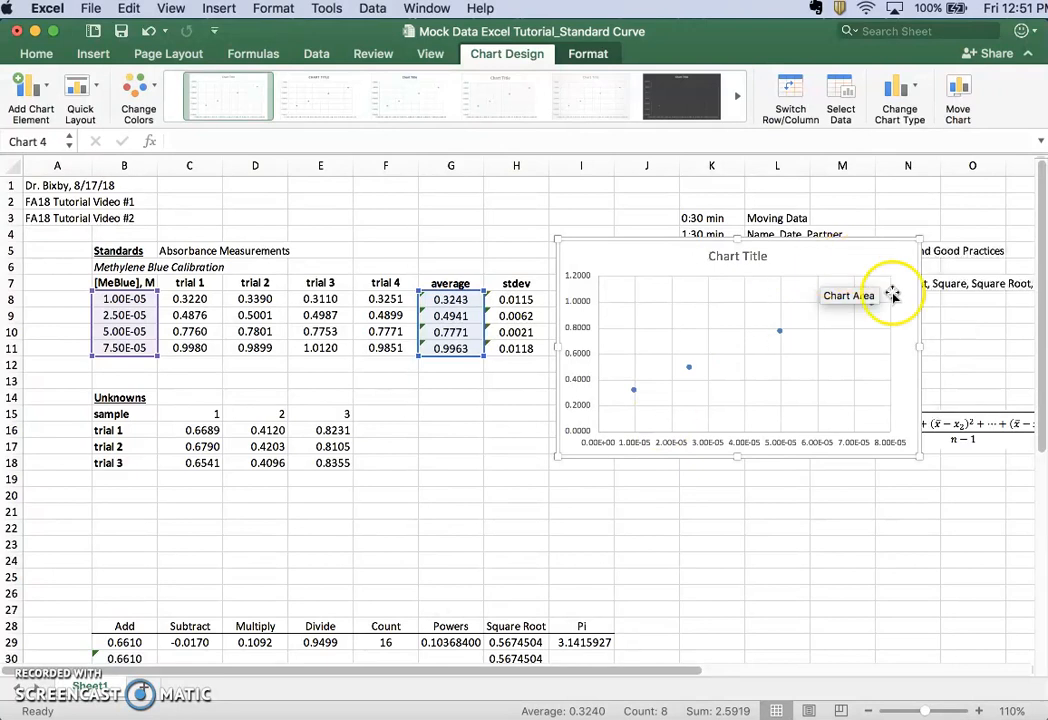
drag(922, 347, 866, 341)
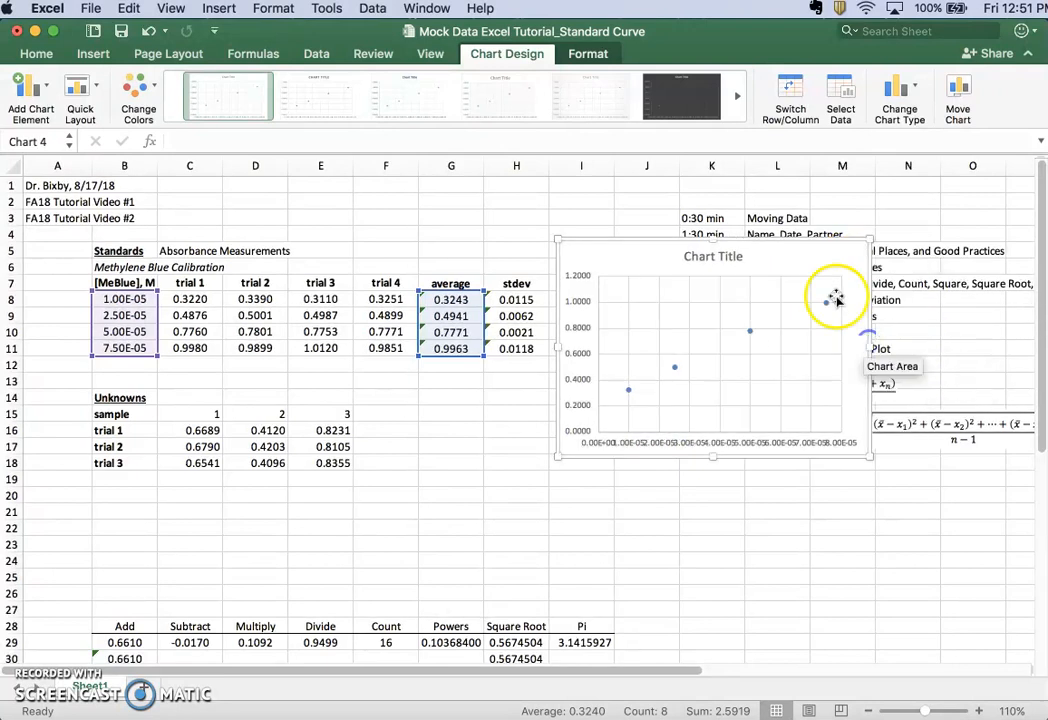
drag(807, 250, 640, 394)
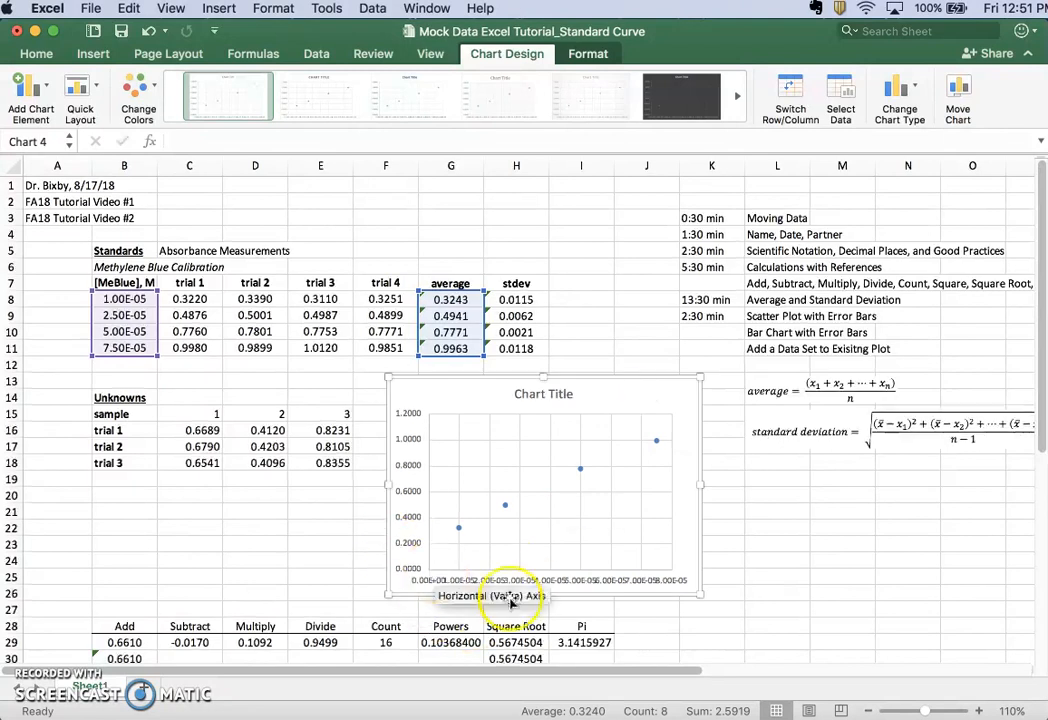
click(652, 398)
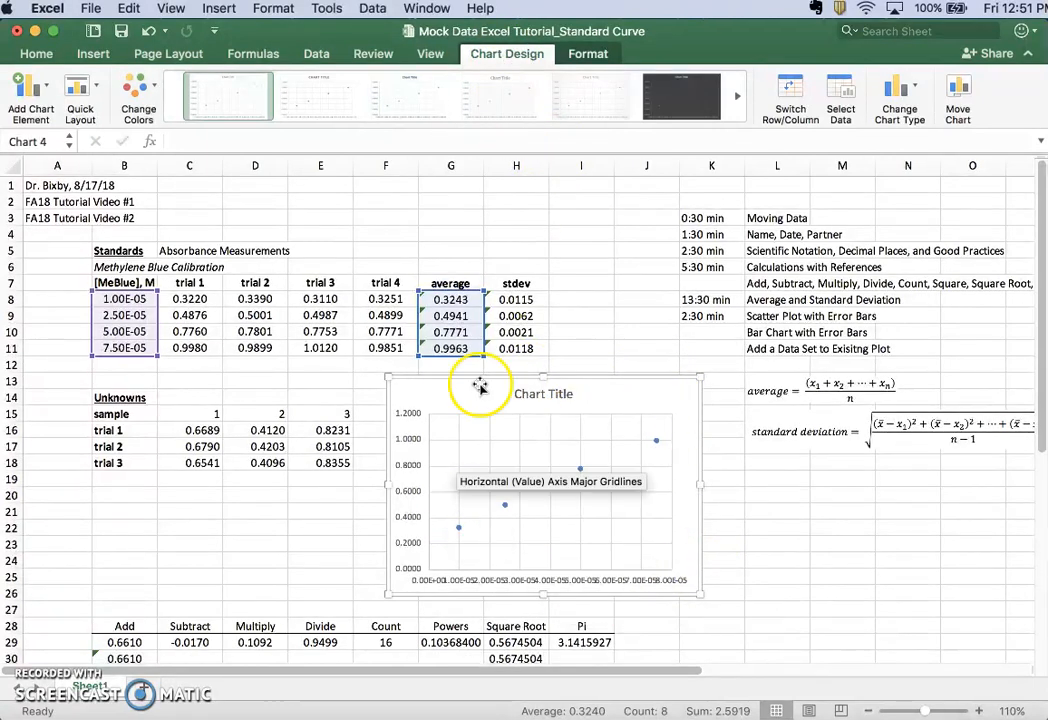
Try several other preset chart styles on the scatter chart and return it to its original first style
click(586, 103)
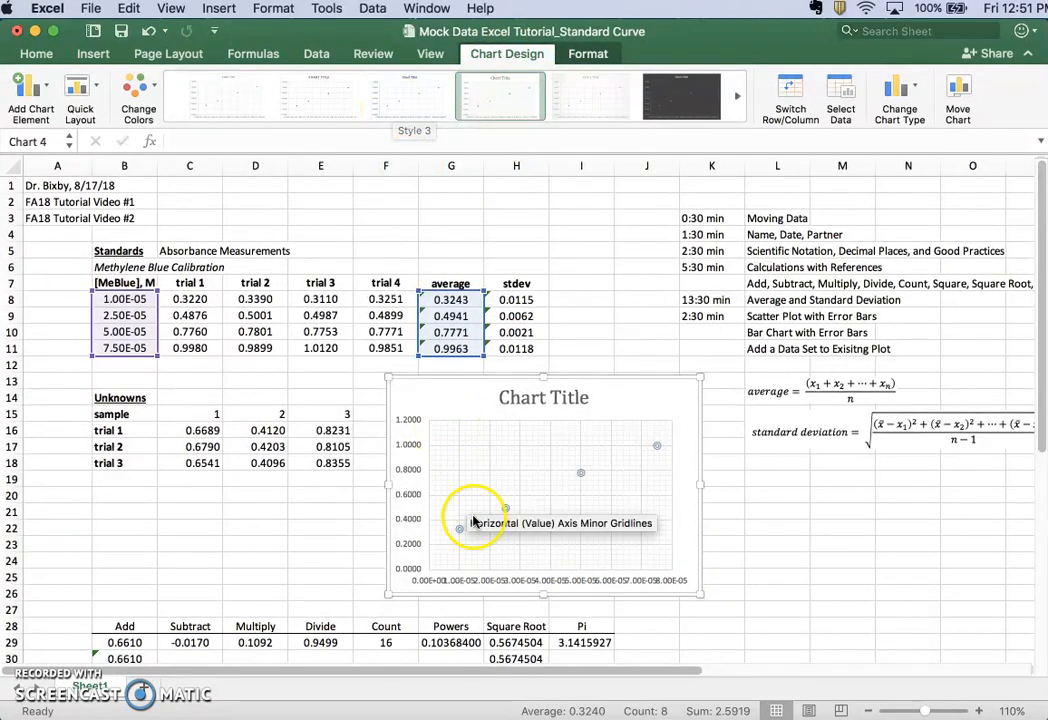
click(420, 103)
click(339, 101)
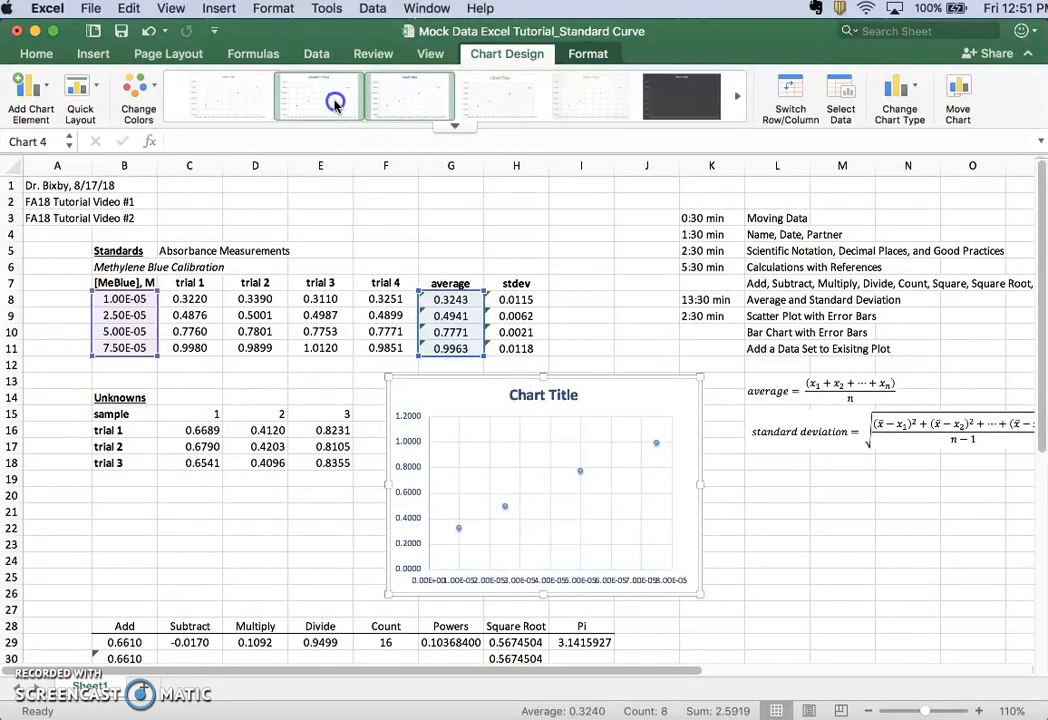
click(224, 102)
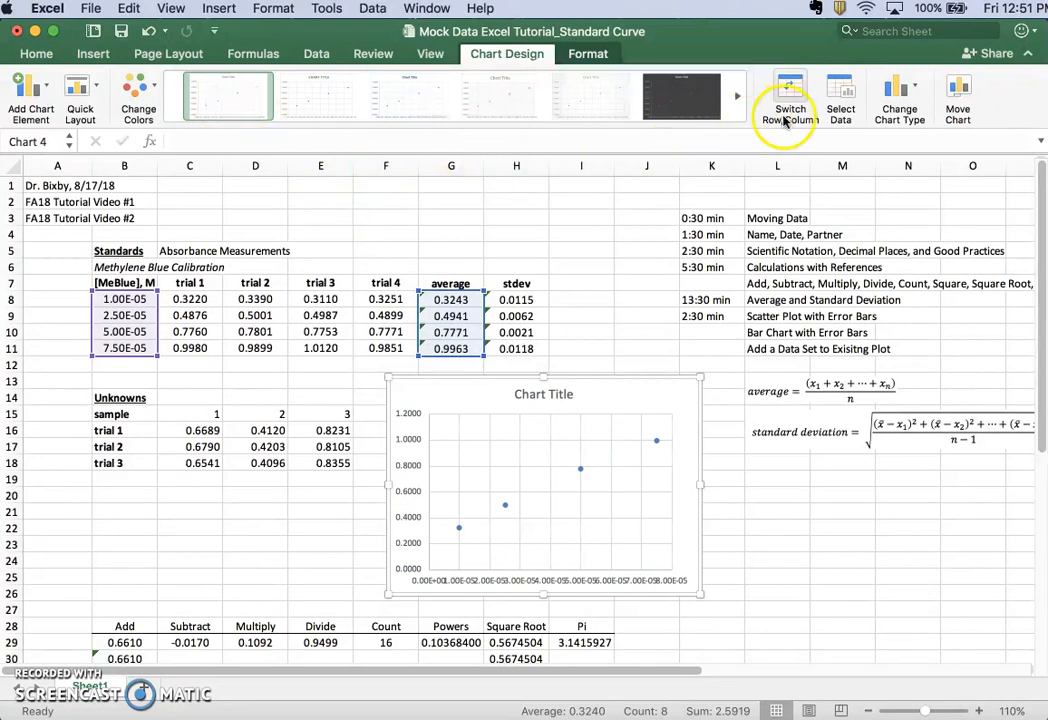
Review the X and Y value ranges in the chart's data source, clearing the X range and restoring it
click(841, 93)
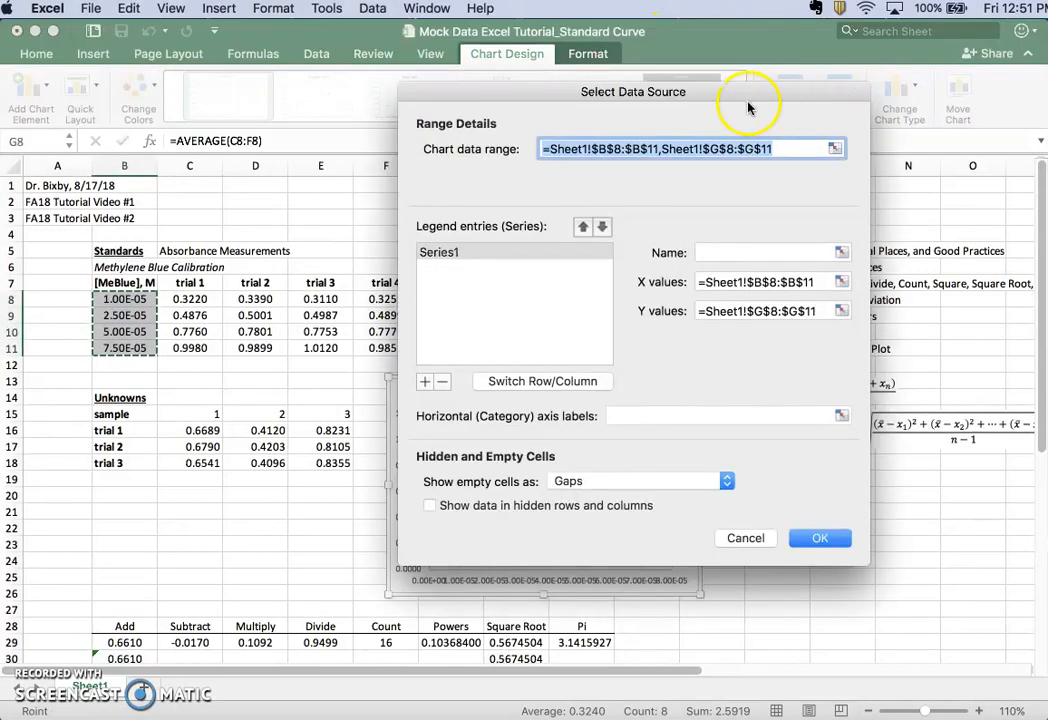
drag(748, 90, 995, 118)
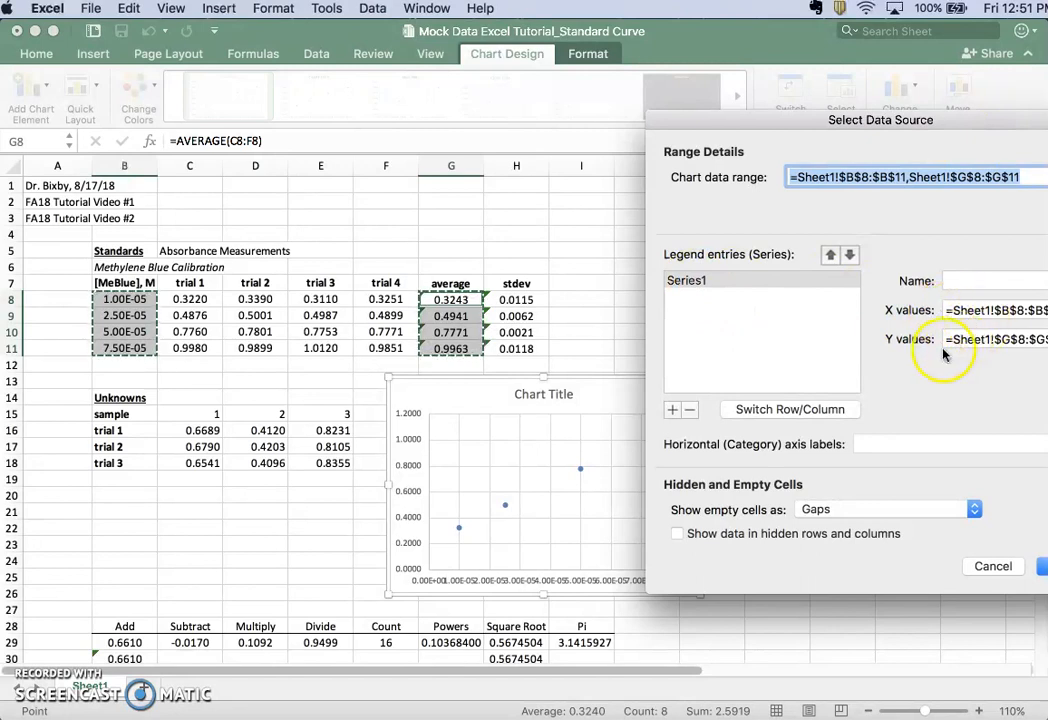
click(971, 340)
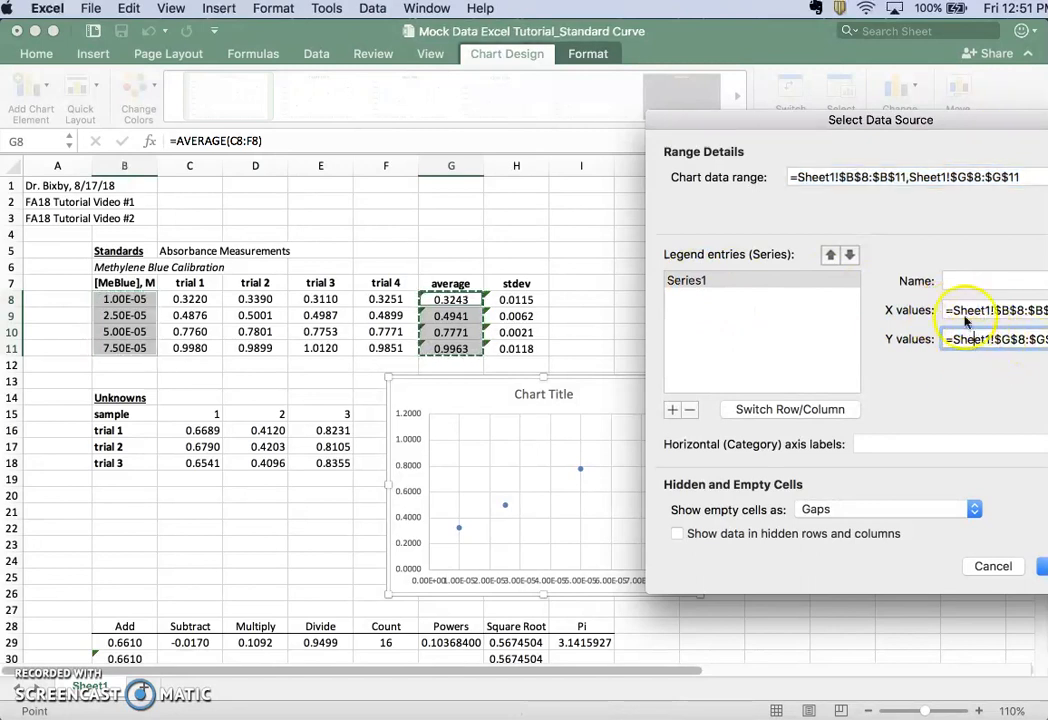
click(926, 311)
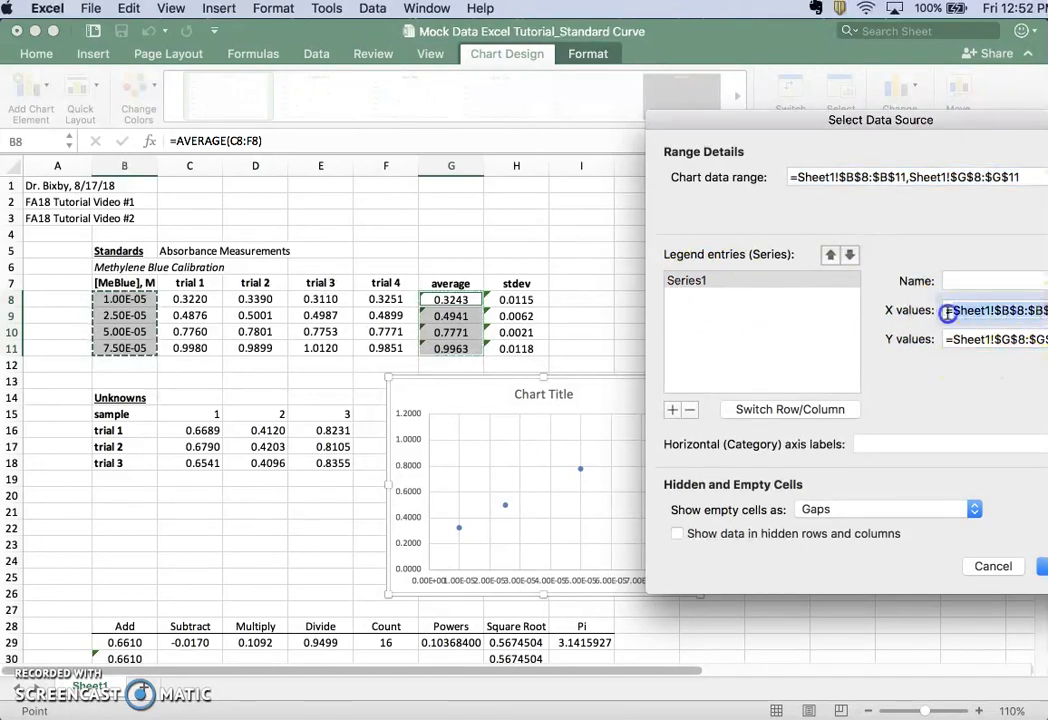
key(BackSpace)
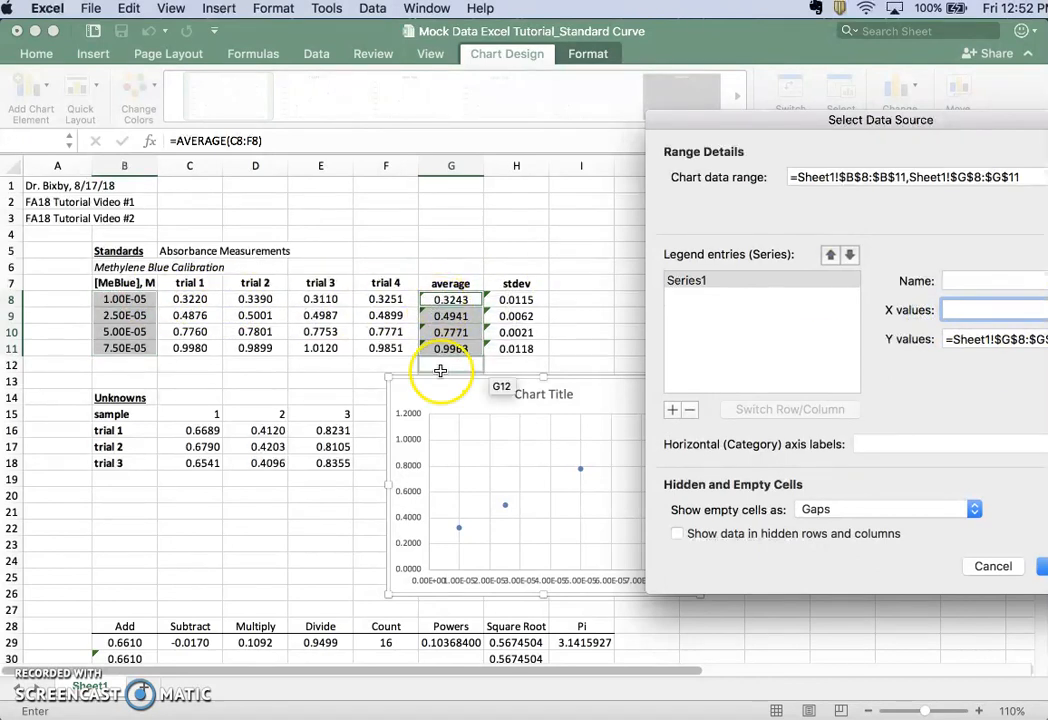
key(super+z)
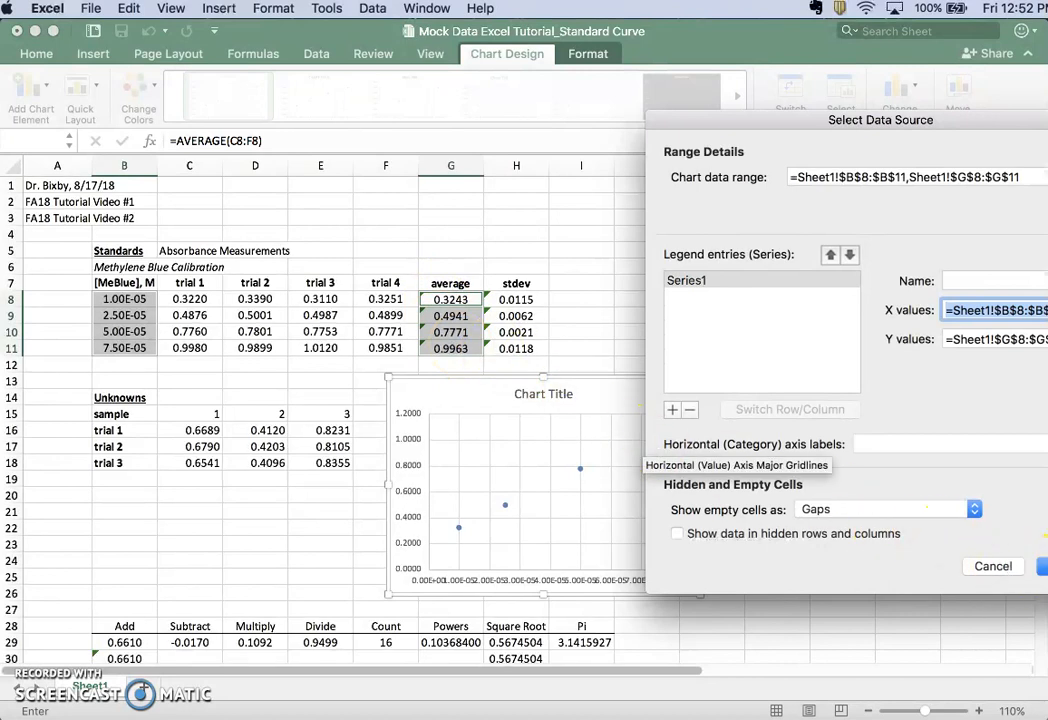
click(1043, 566)
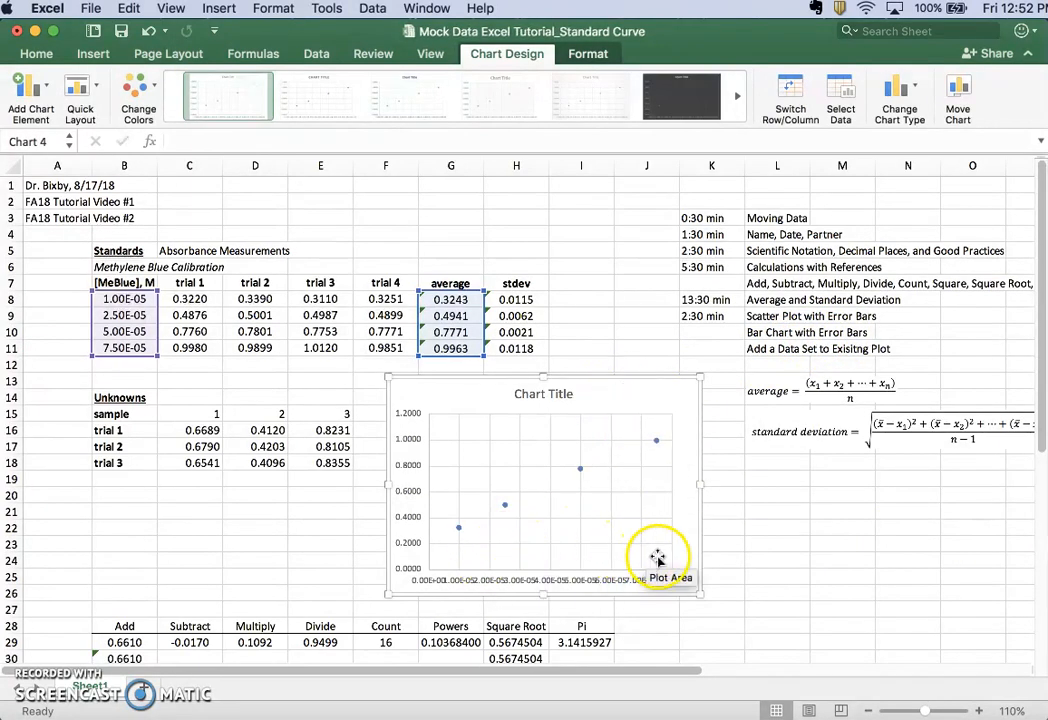
Set the chart's vertical axis minimum bound to -1, and replace it with -5
click(406, 466)
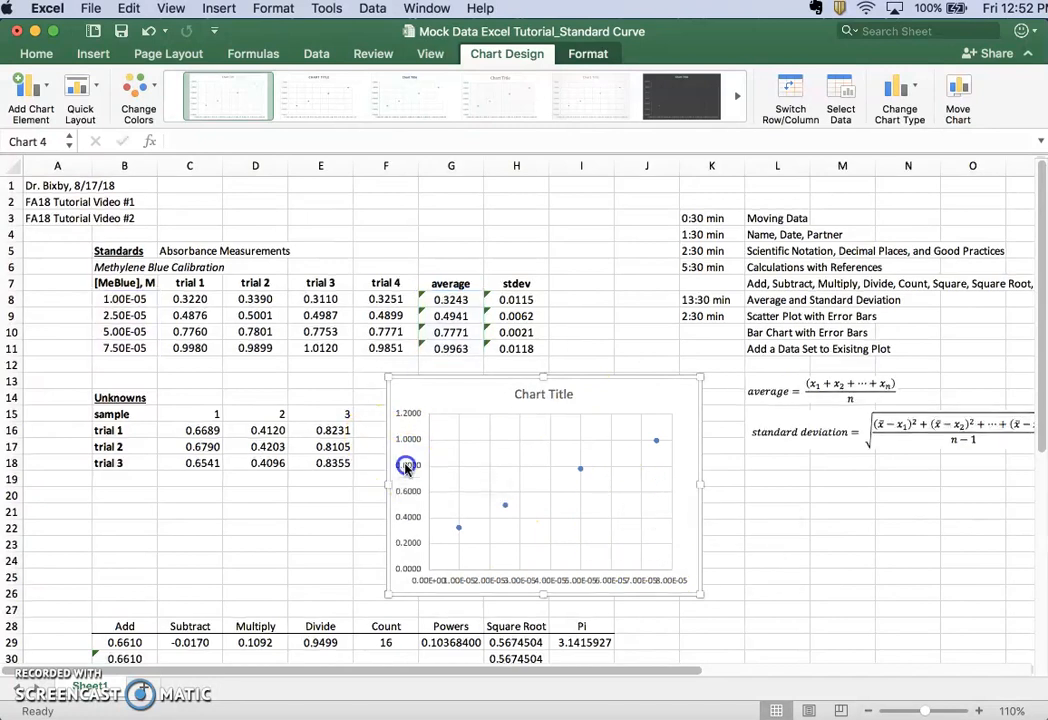
click(406, 466)
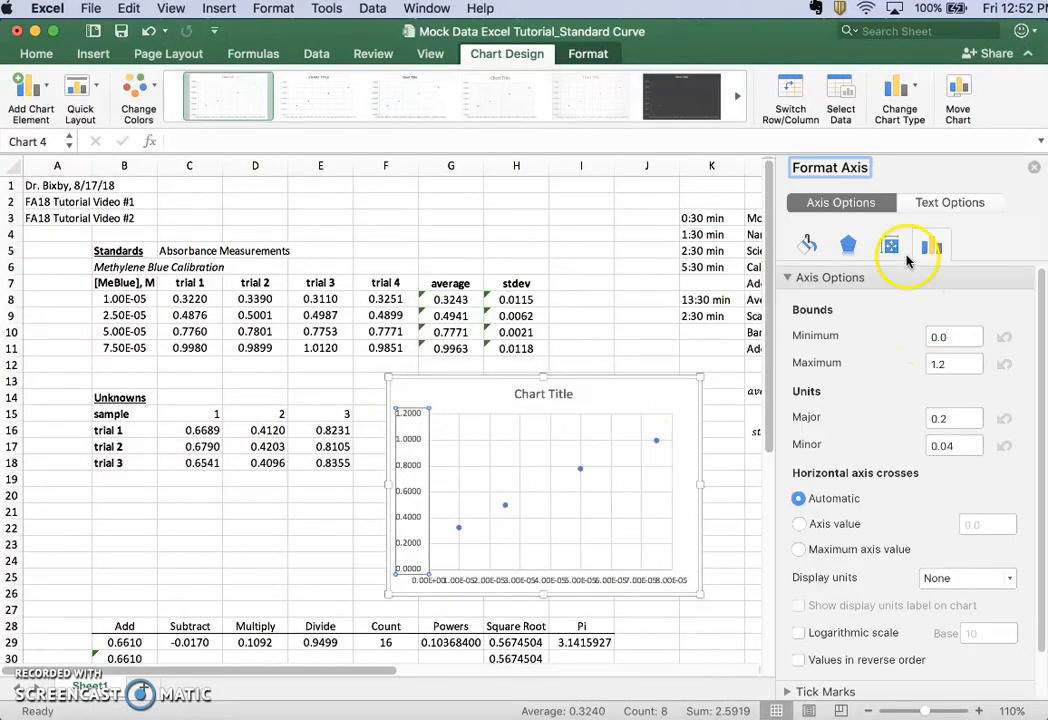
click(942, 336)
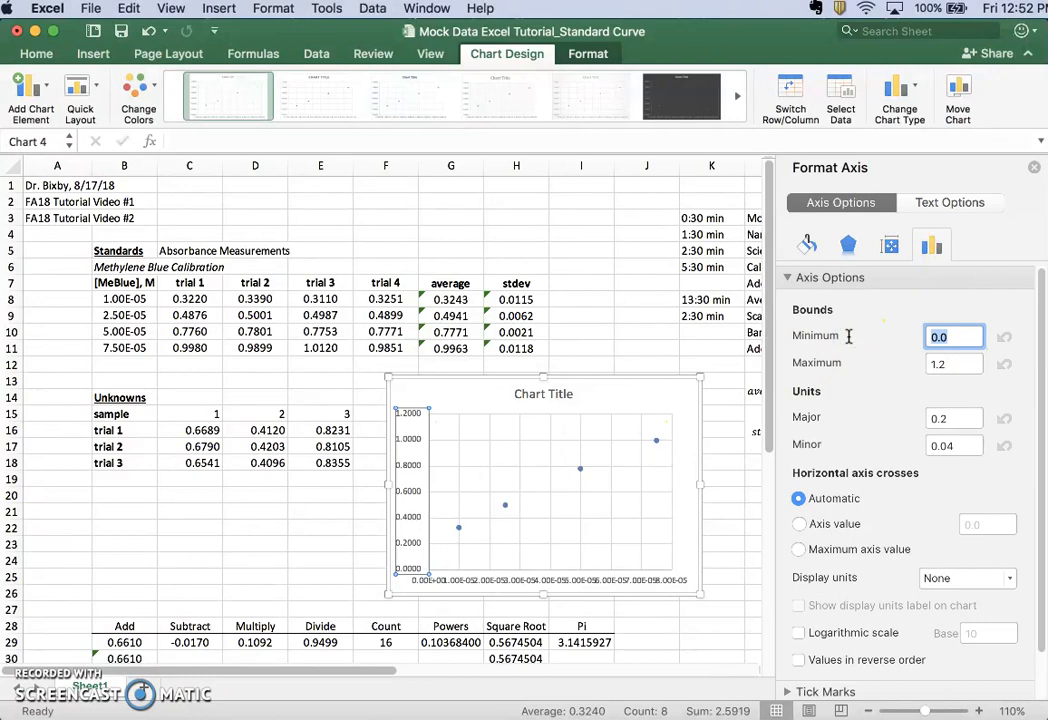
key(BackSpace)
text(-1)
key(Return)
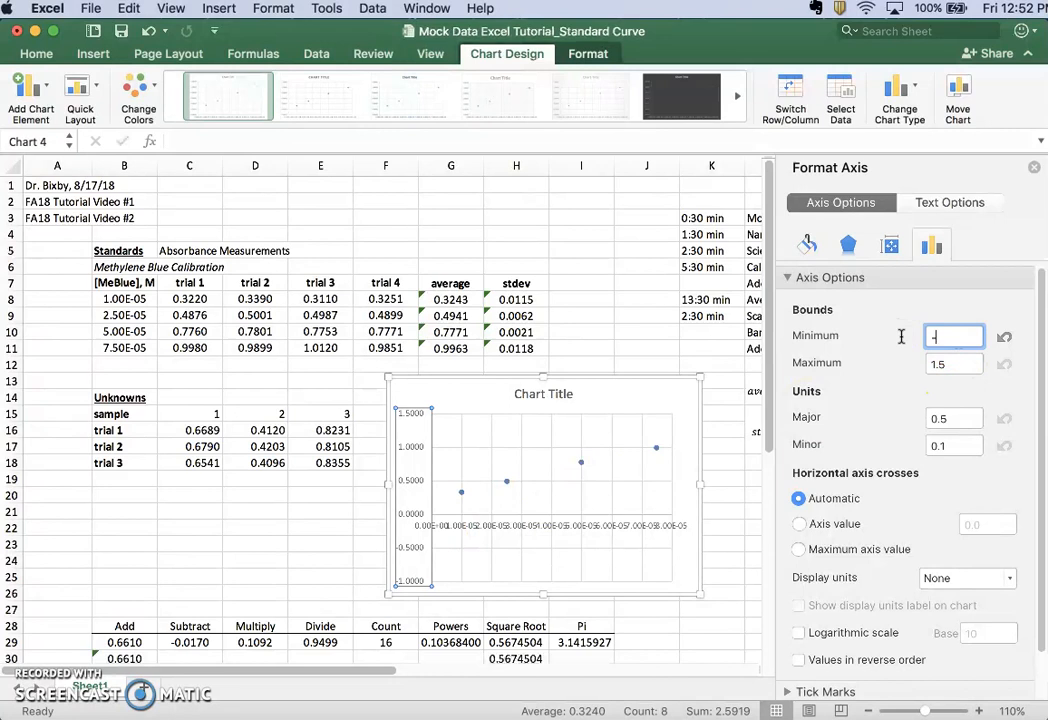
key(Return)
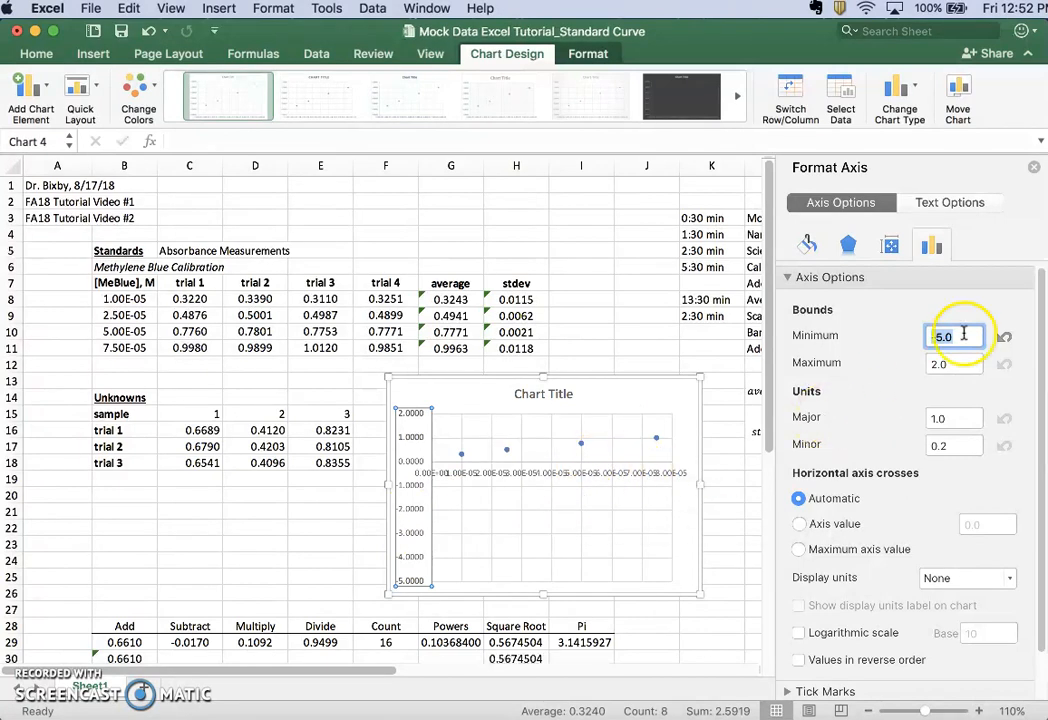
click(1033, 172)
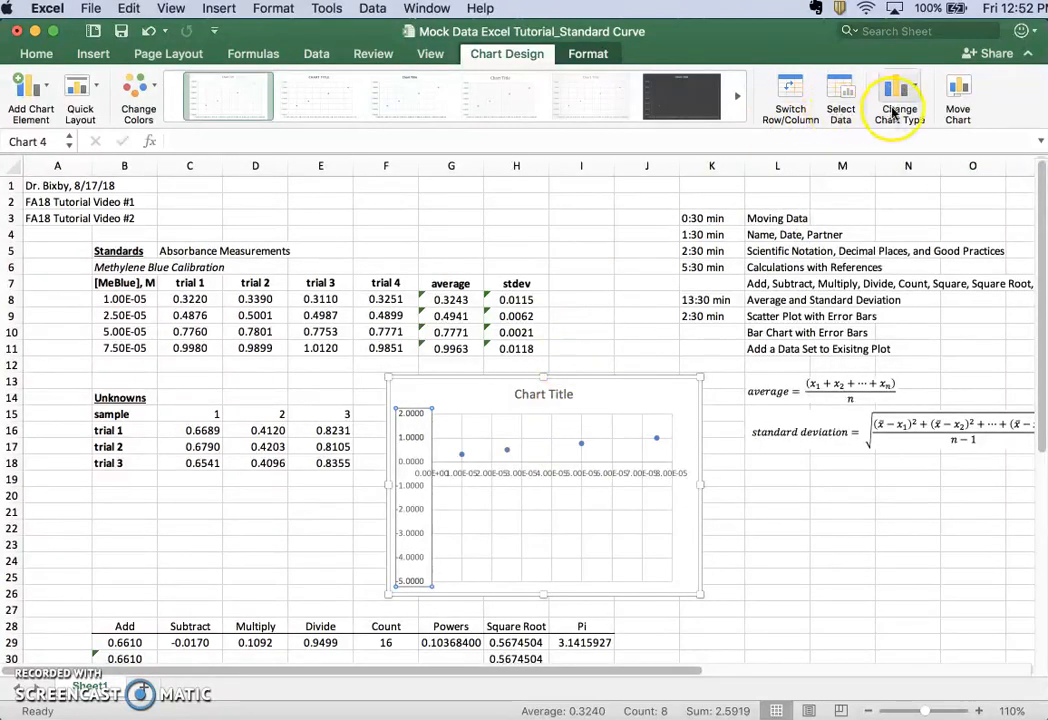
Examine the chart area's size and properties options
click(587, 55)
click(495, 52)
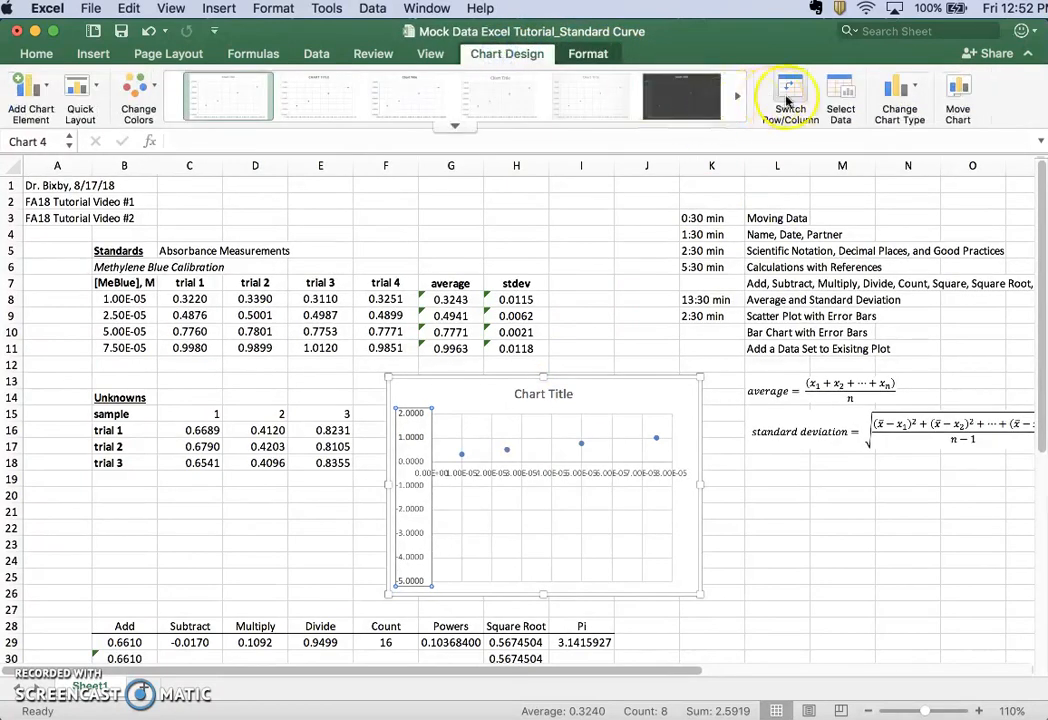
double_click(634, 391)
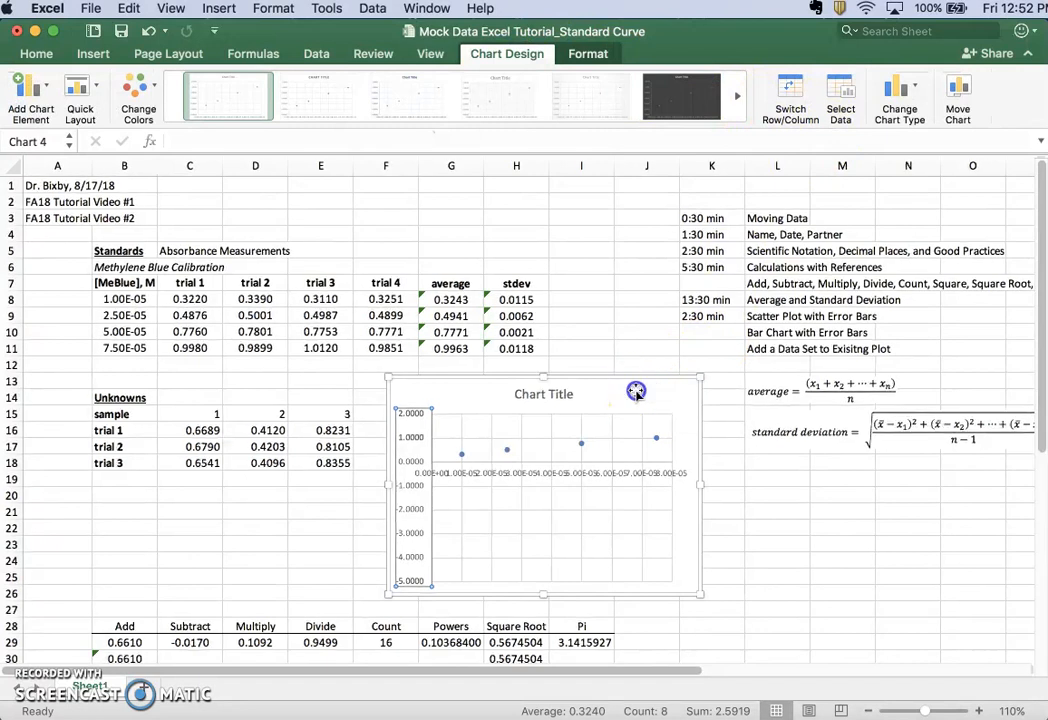
click(638, 390)
click(832, 203)
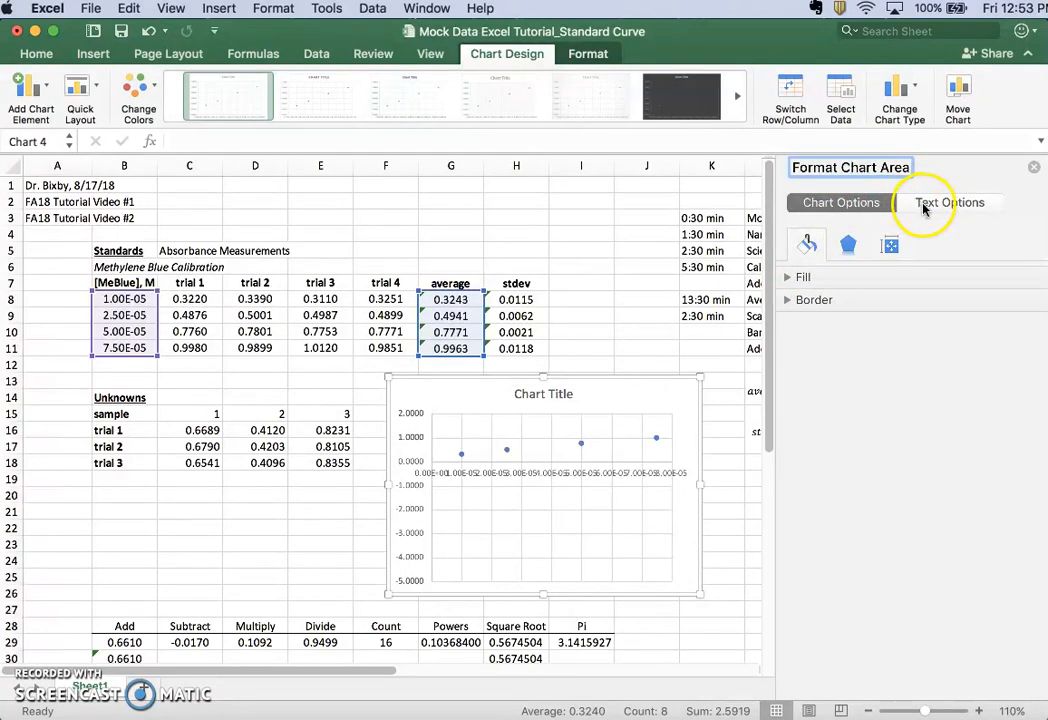
click(889, 250)
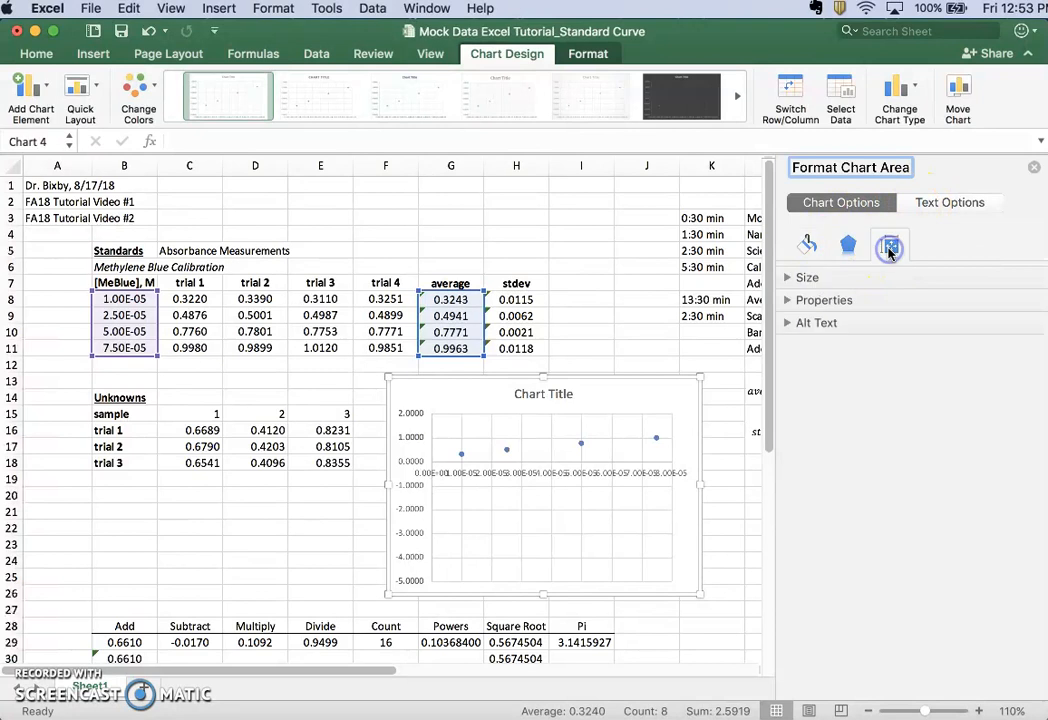
click(835, 276)
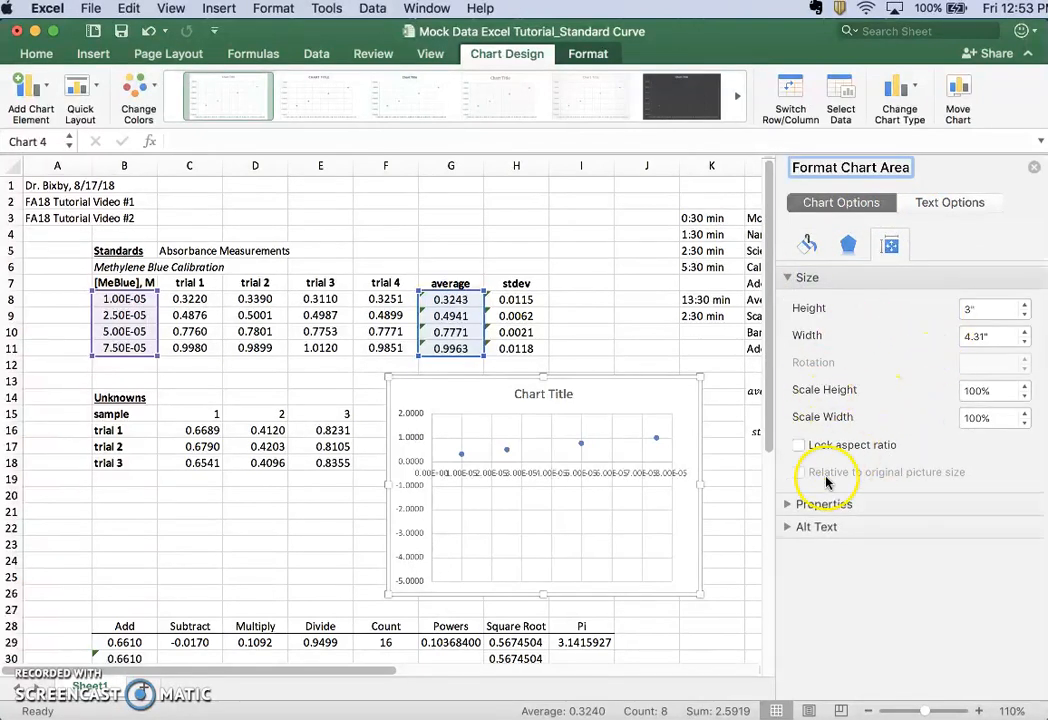
click(815, 503)
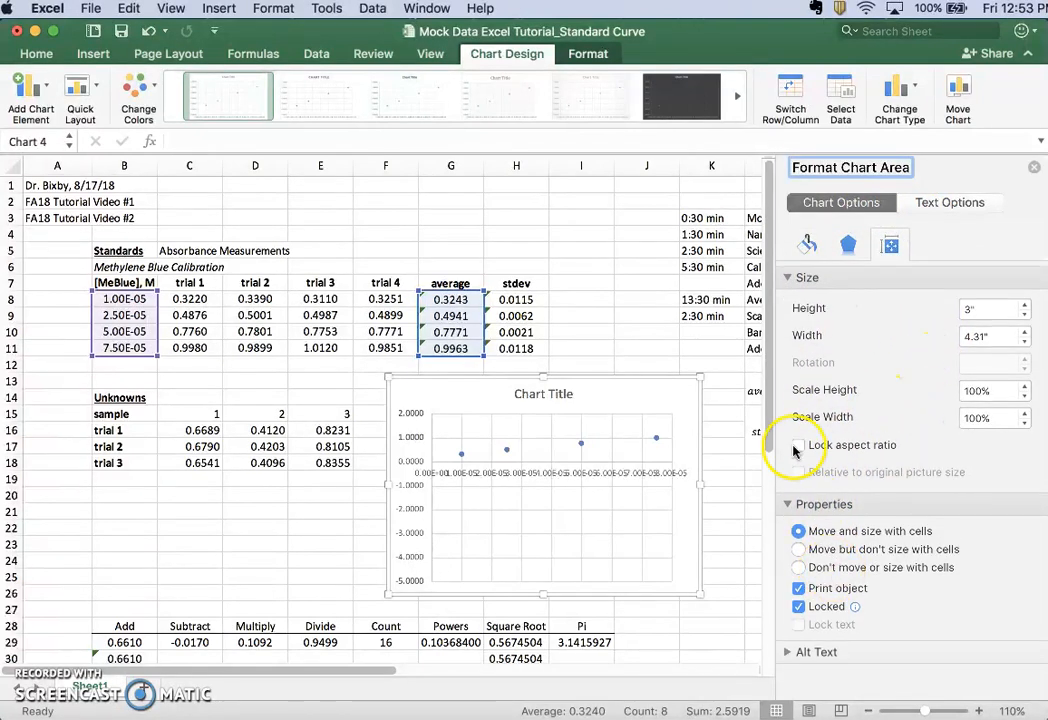
click(856, 209)
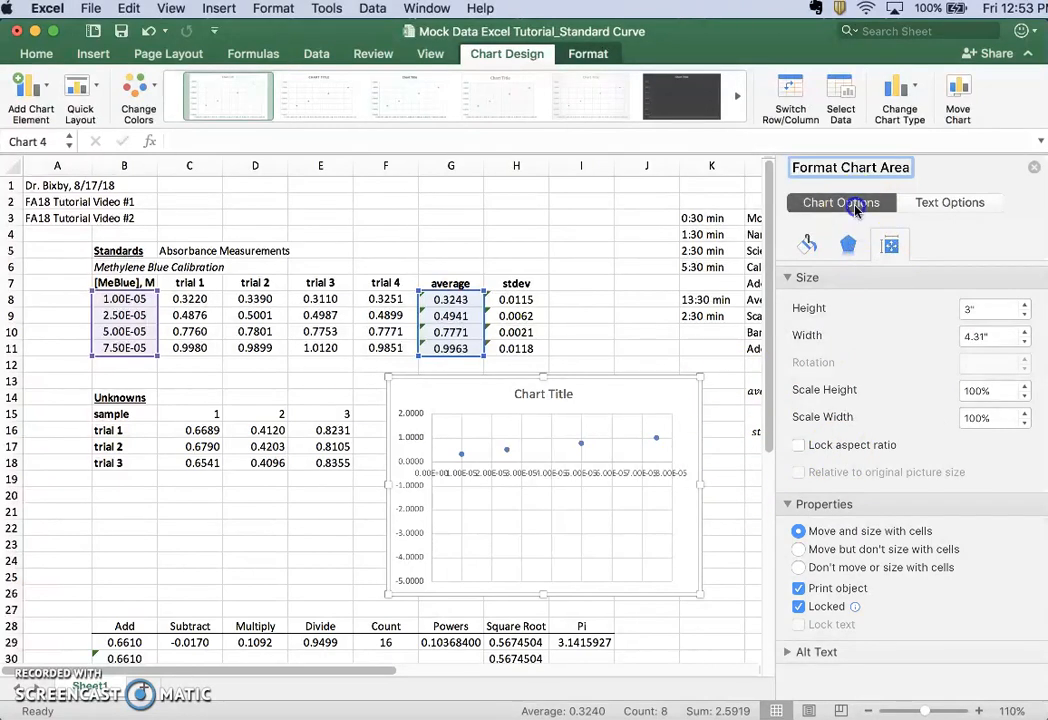
Try a dark tan solid fill on the chart area and change the fill back to white
click(810, 245)
click(806, 276)
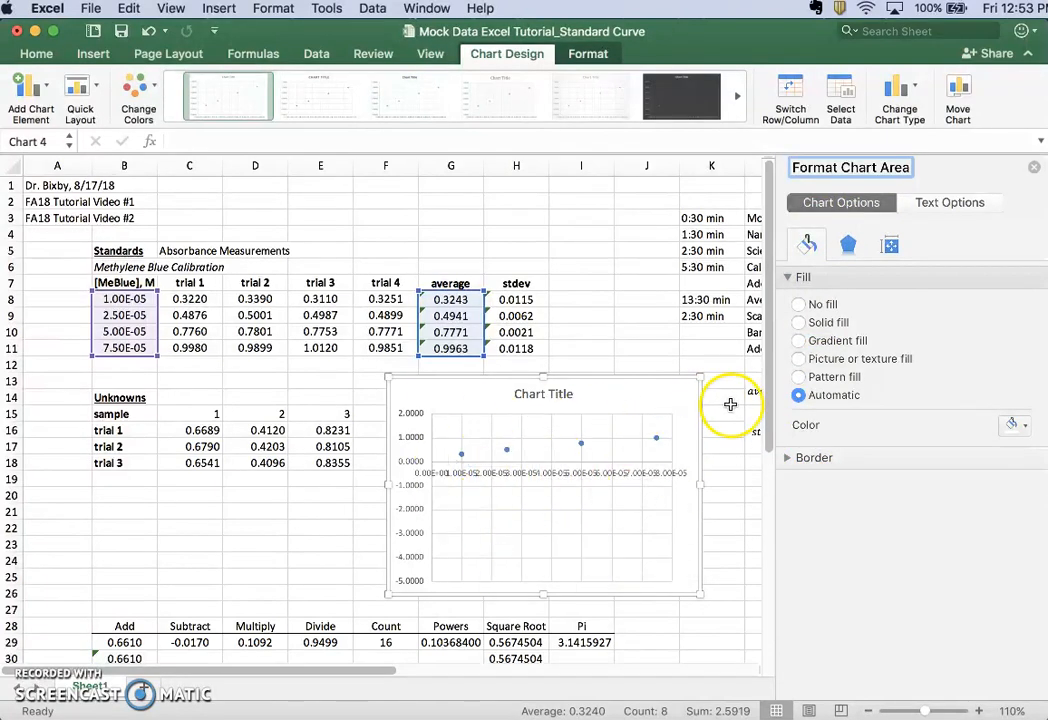
click(816, 457)
click(1003, 424)
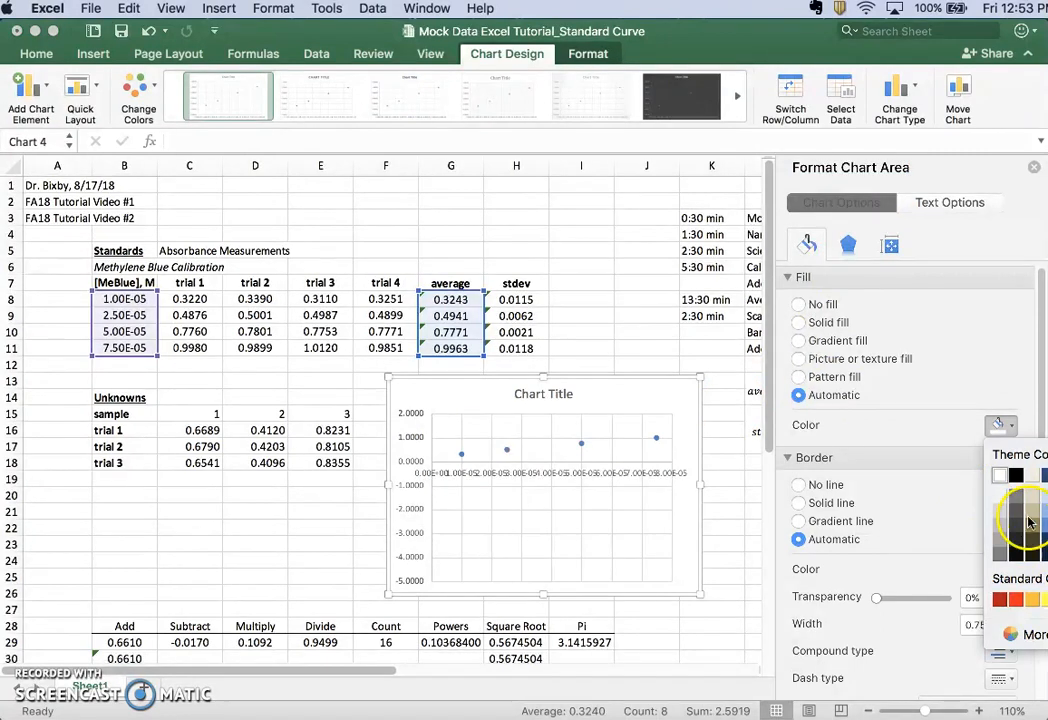
click(1031, 528)
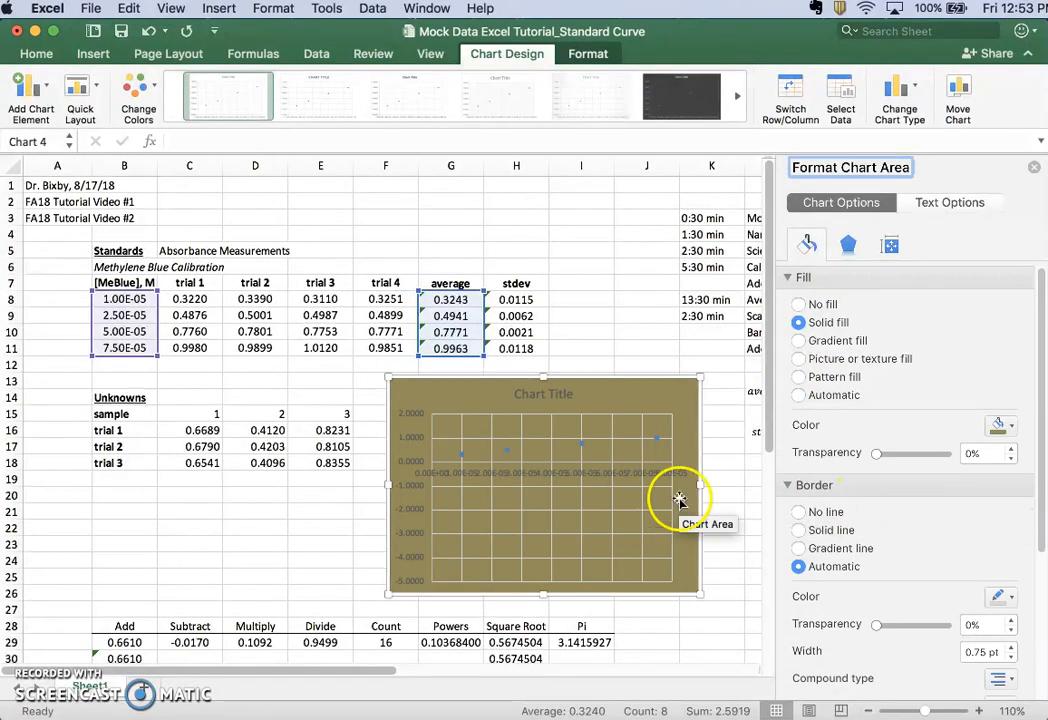
click(1004, 425)
click(1003, 477)
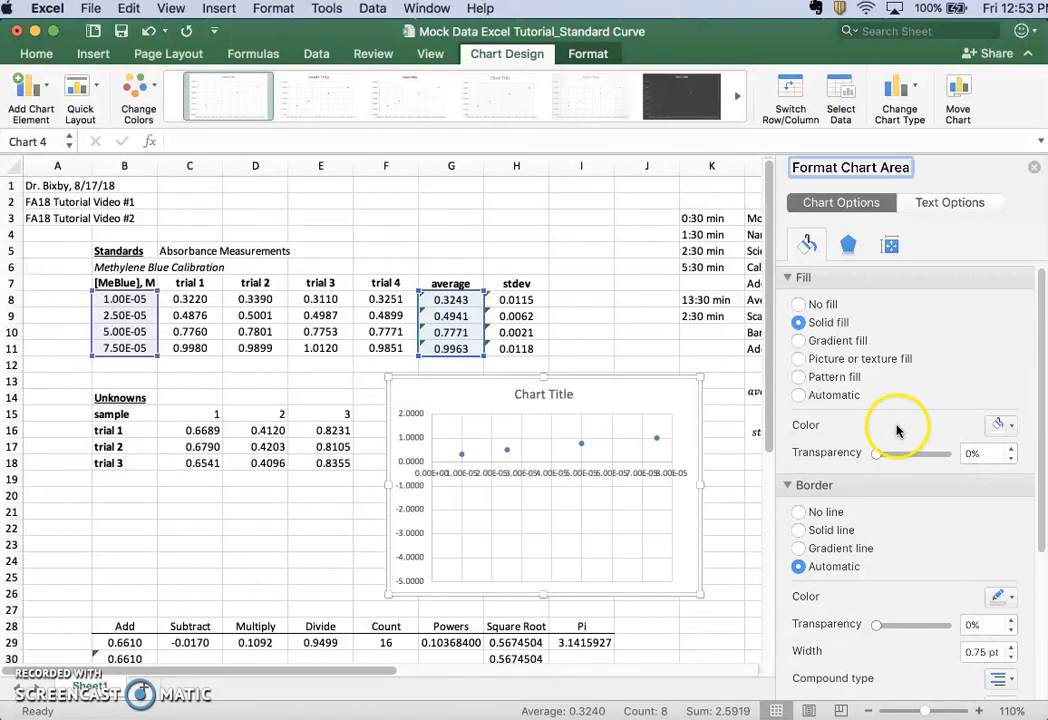
click(1032, 169)
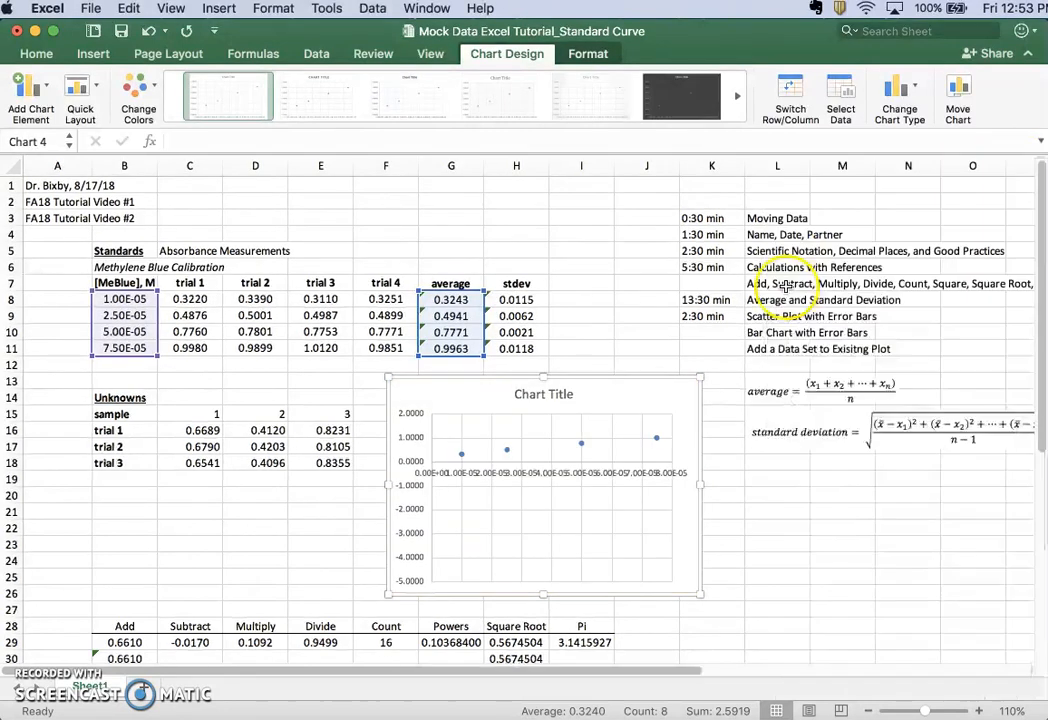
Set the minimum bound of the chart's vertical axis to 0
double_click(405, 440)
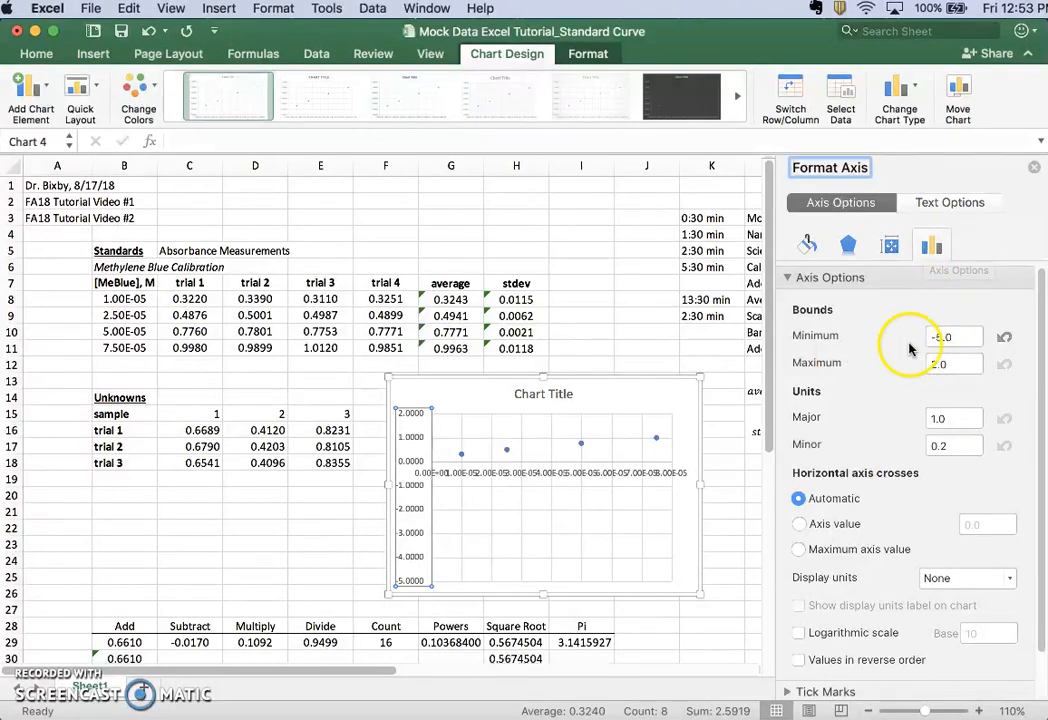
click(955, 340)
text(0)
key(Return)
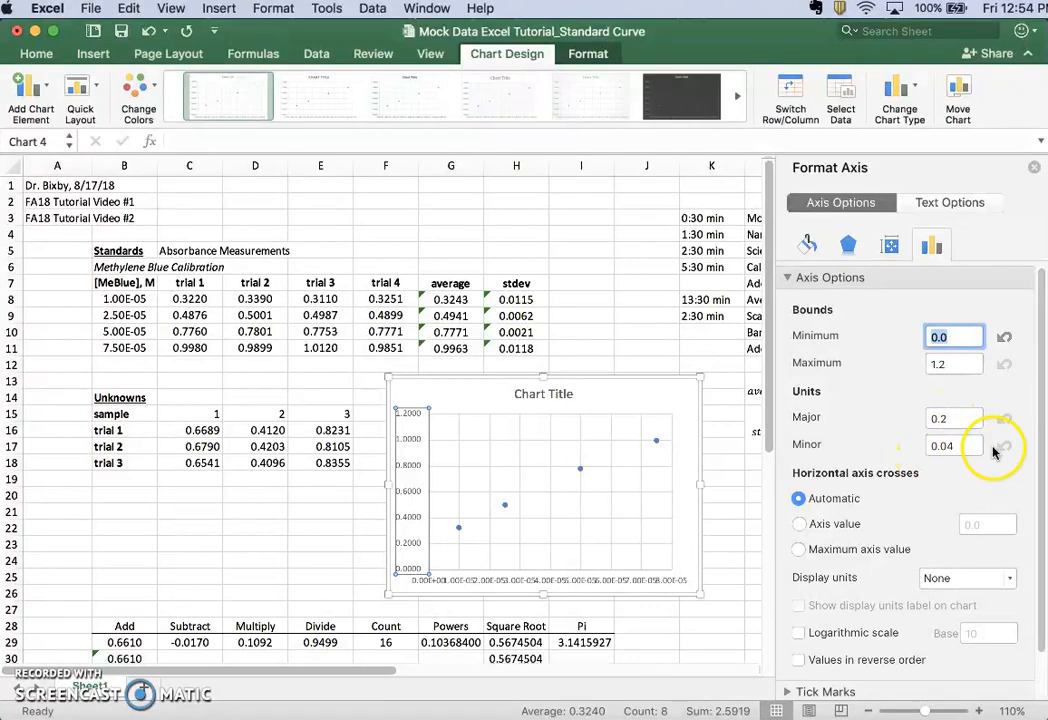
Try major units of 0.5 and 0.1 on the vertical axis and settle on 0.2
click(955, 418)
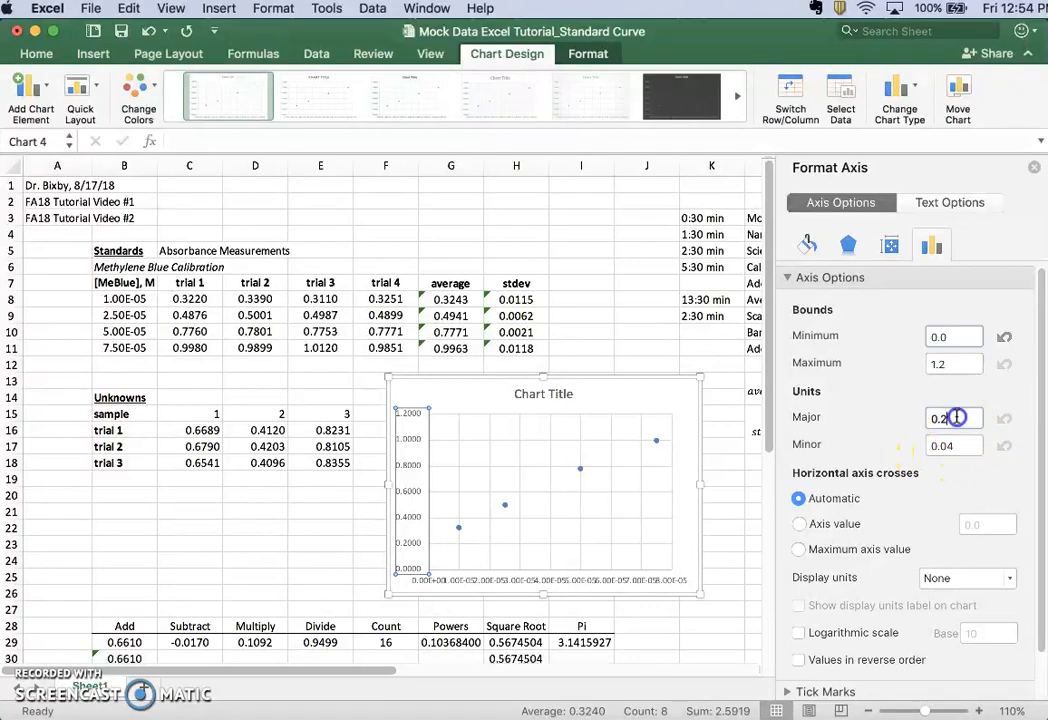
key(BackSpace)
text(5)
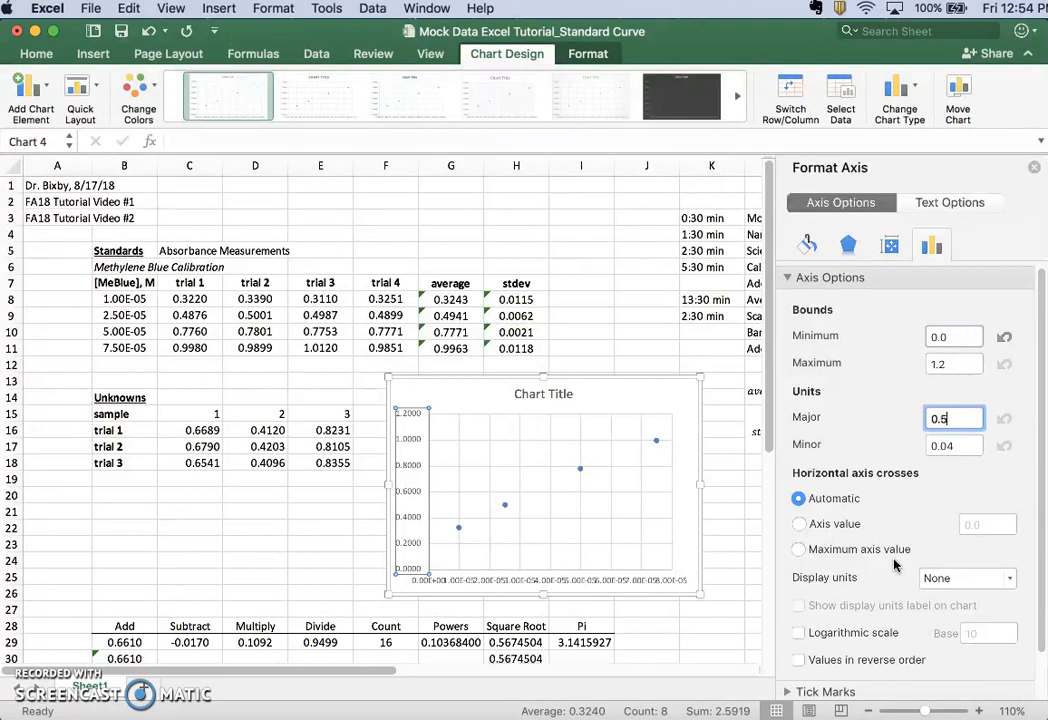
key(Return)
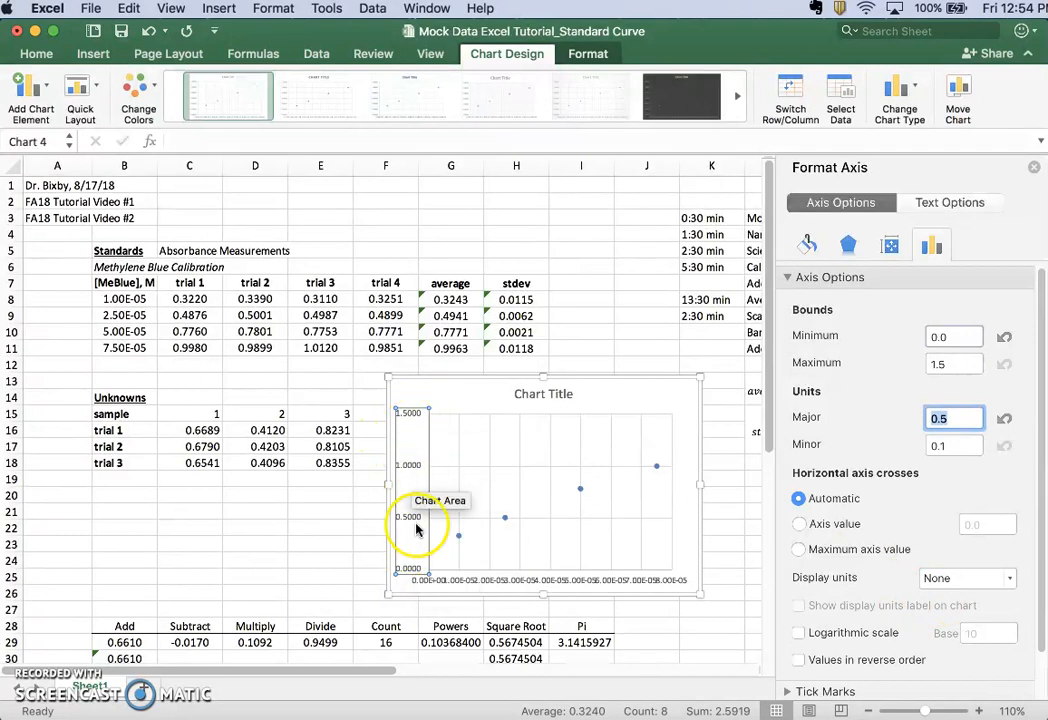
key(Return)
click(960, 421)
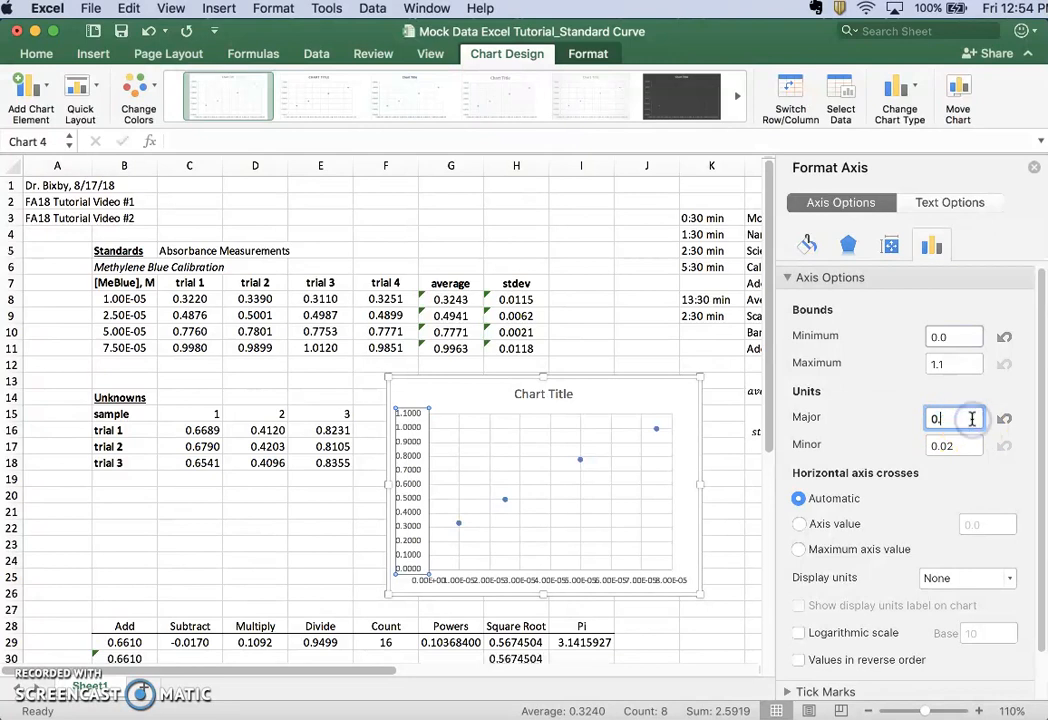
key(Return)
Try having the horizontal axis cross at the maximum axis value and at a custom value of .5, then restore automatic crossing
scroll(905, 533, down, 2)
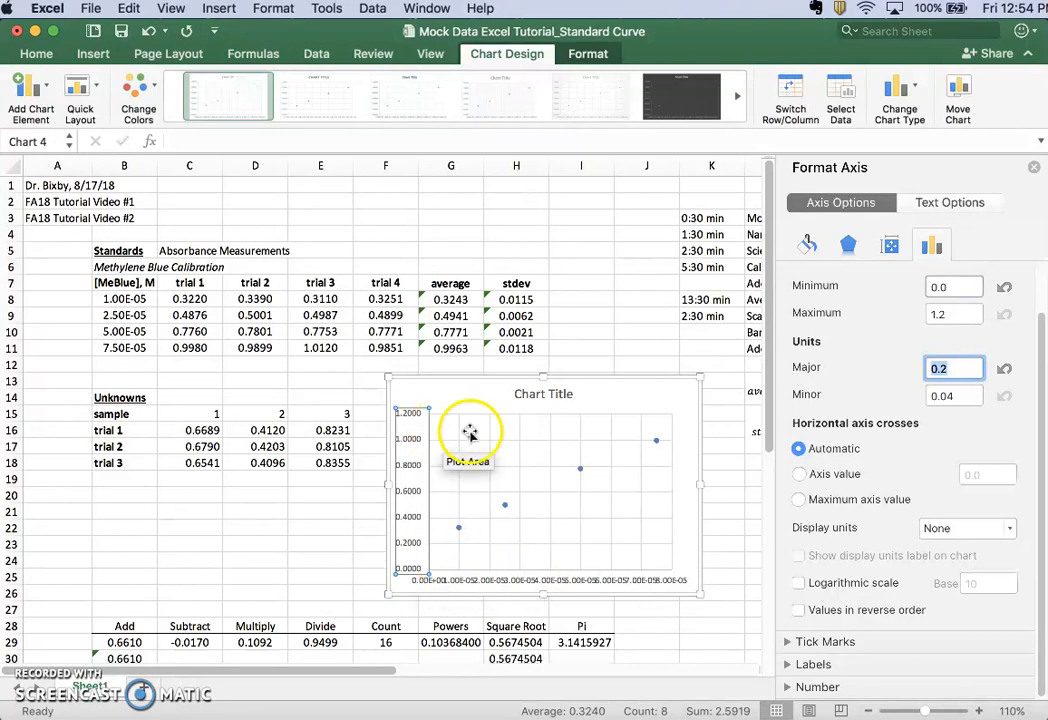
click(799, 503)
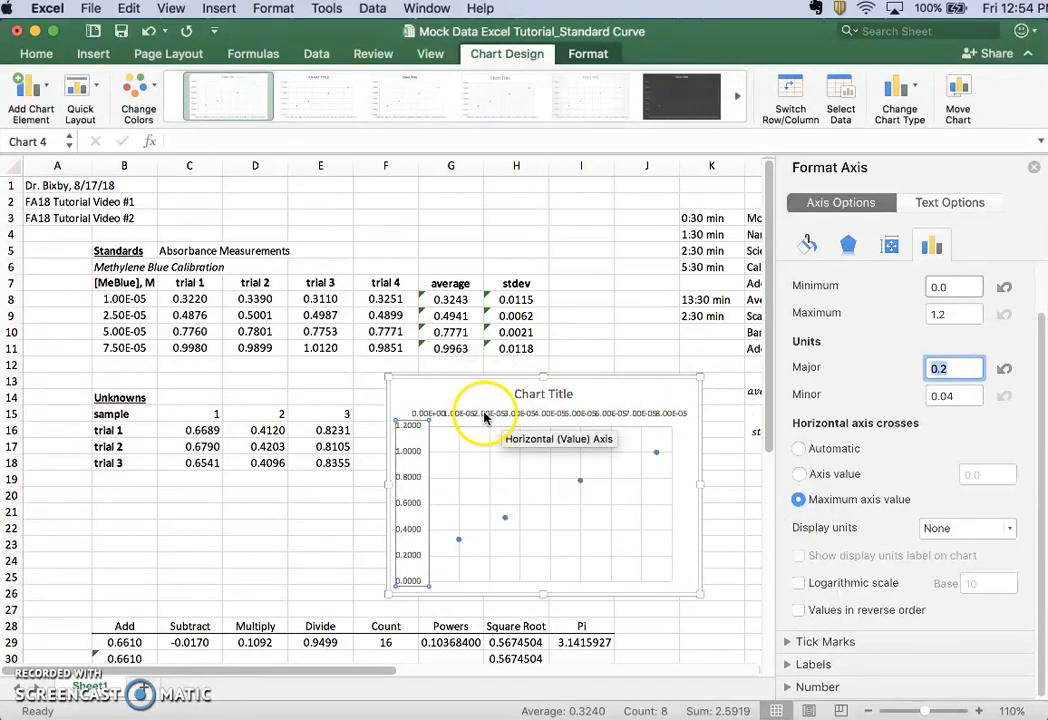
click(799, 474)
click(994, 477)
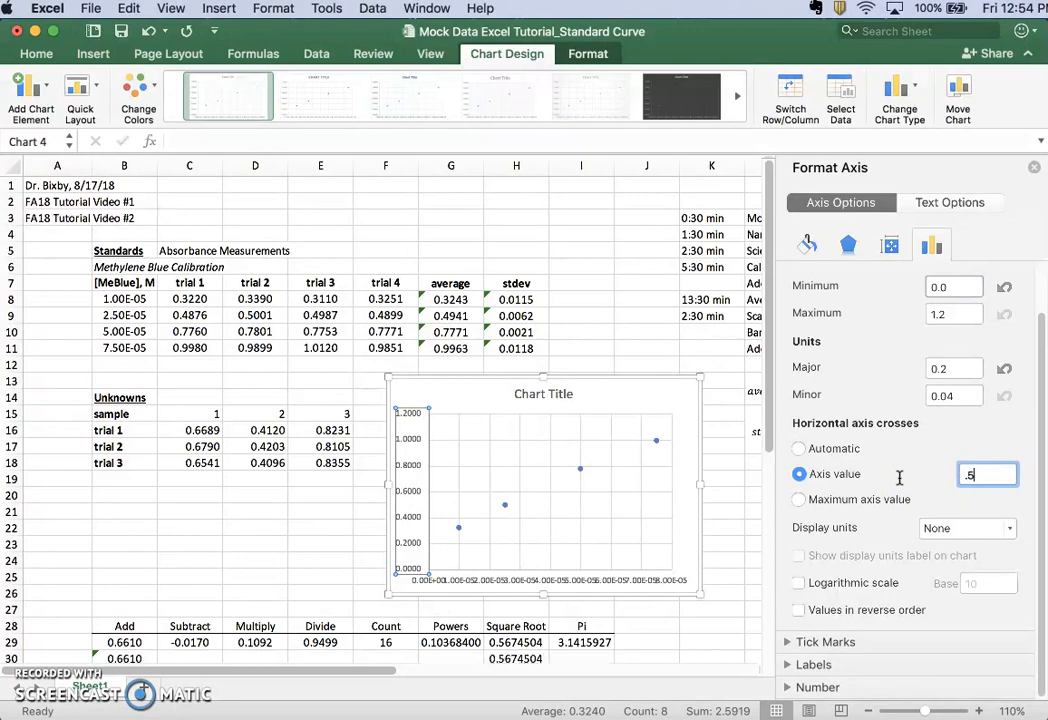
click(799, 501)
click(799, 474)
click(799, 442)
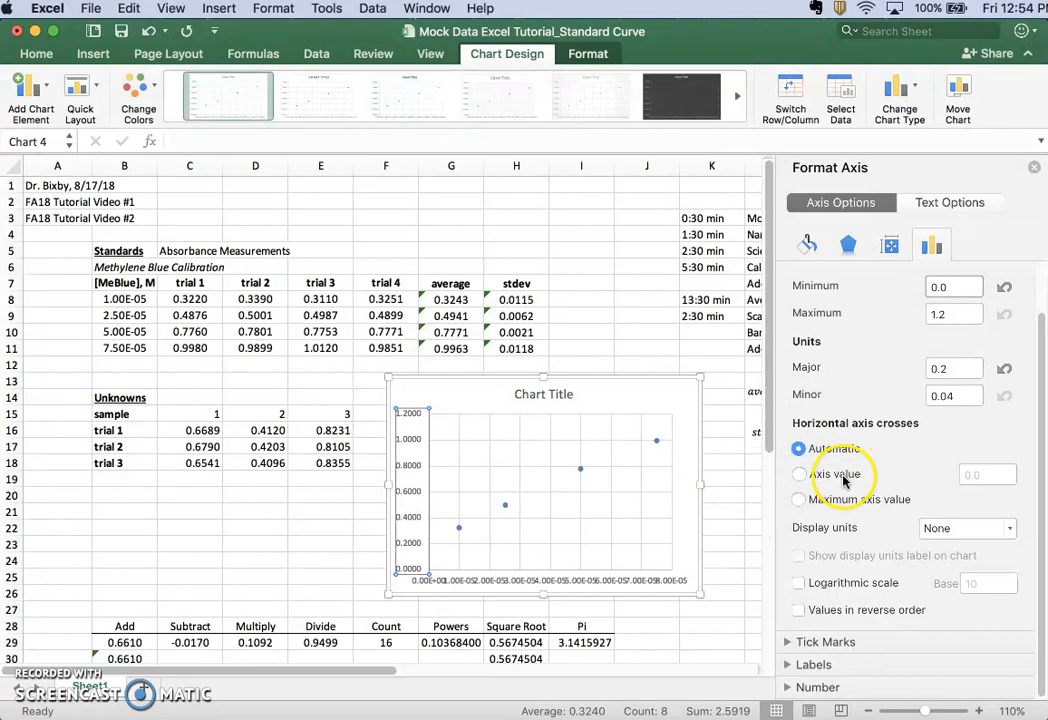
Try display units of 10000 on the vertical axis and set them back to None
scroll(846, 544, down, 1)
scroll(846, 544, up, 1)
click(1006, 528)
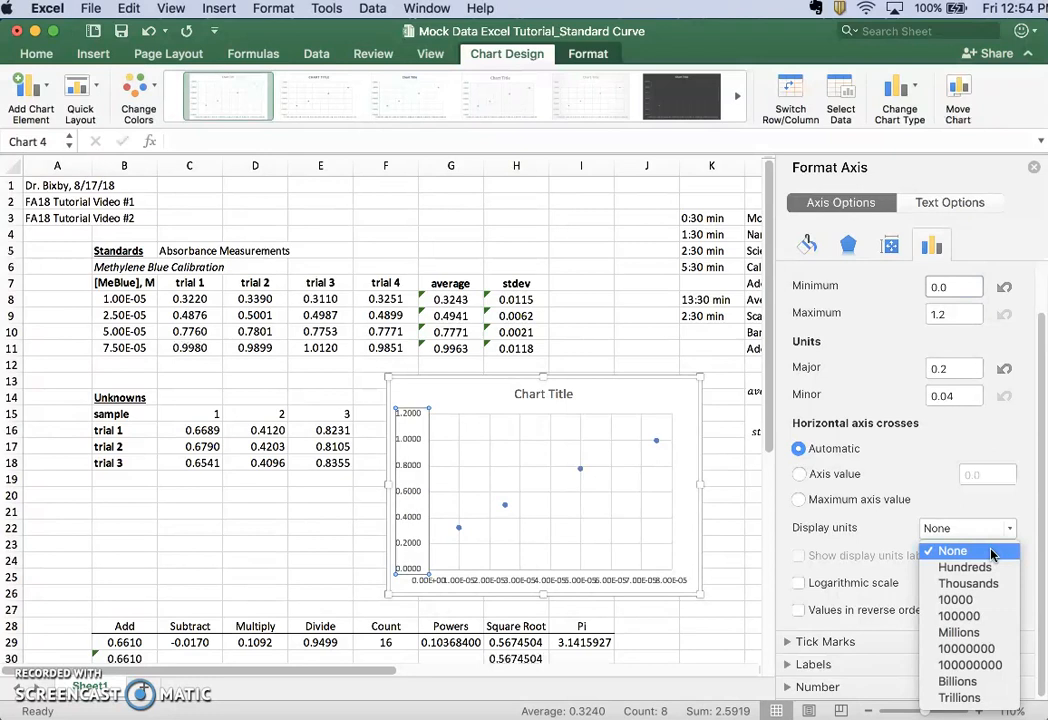
click(971, 600)
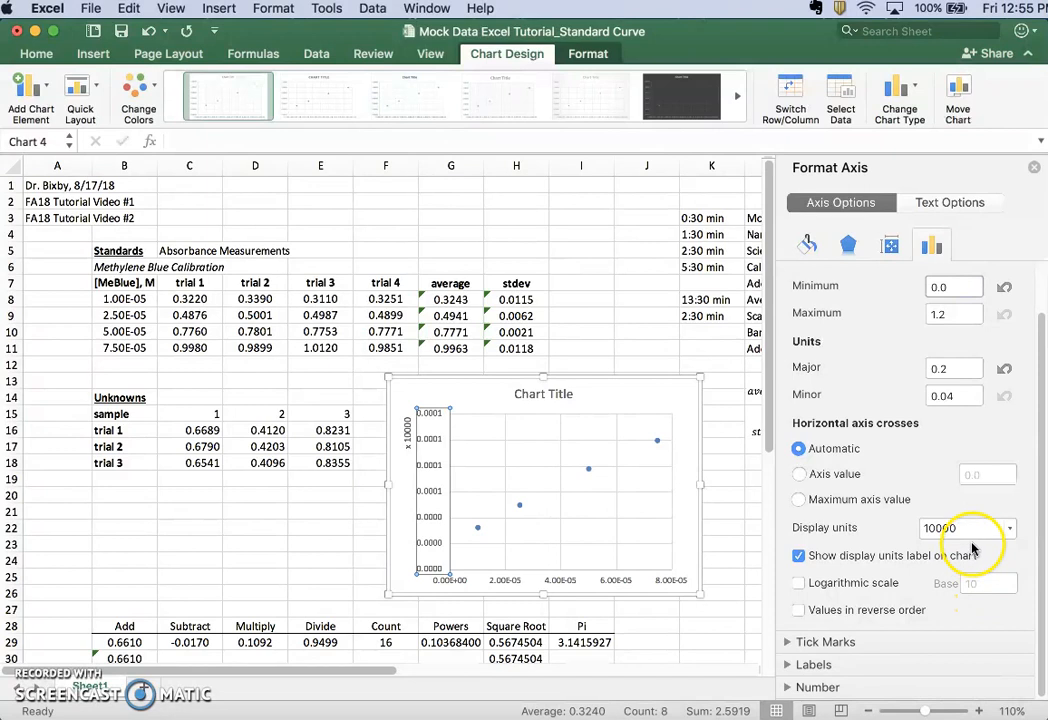
click(1008, 528)
click(962, 489)
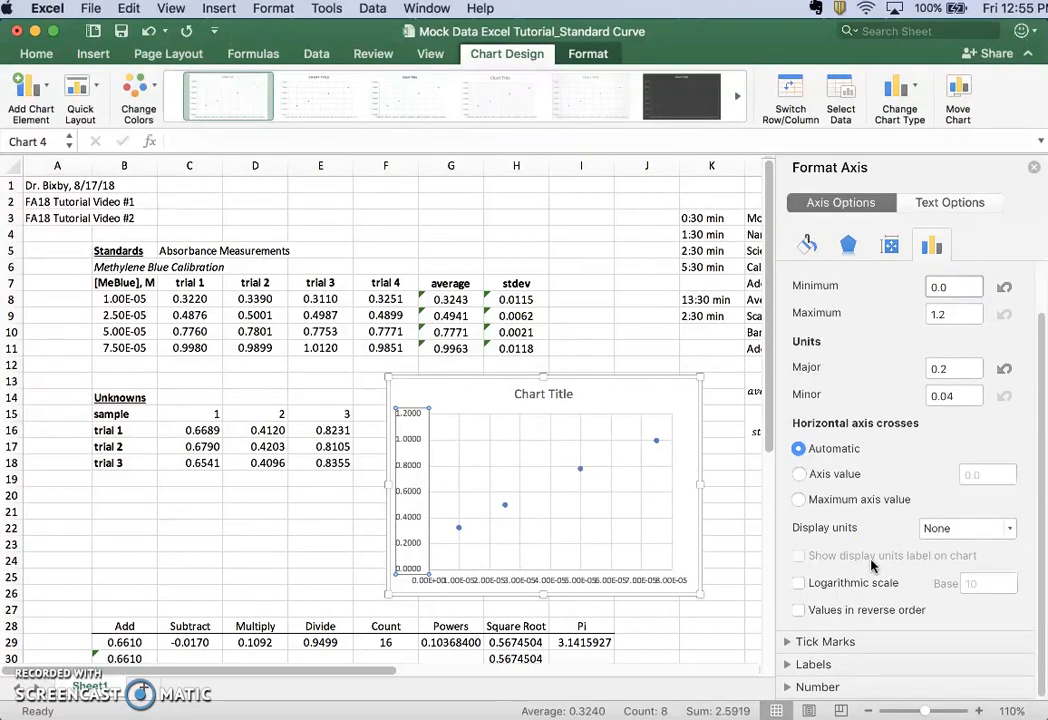
Try a logarithmic scale on the vertical axis, turn it off again and restore the minimum bound to 0
scroll(881, 588, down, 2)
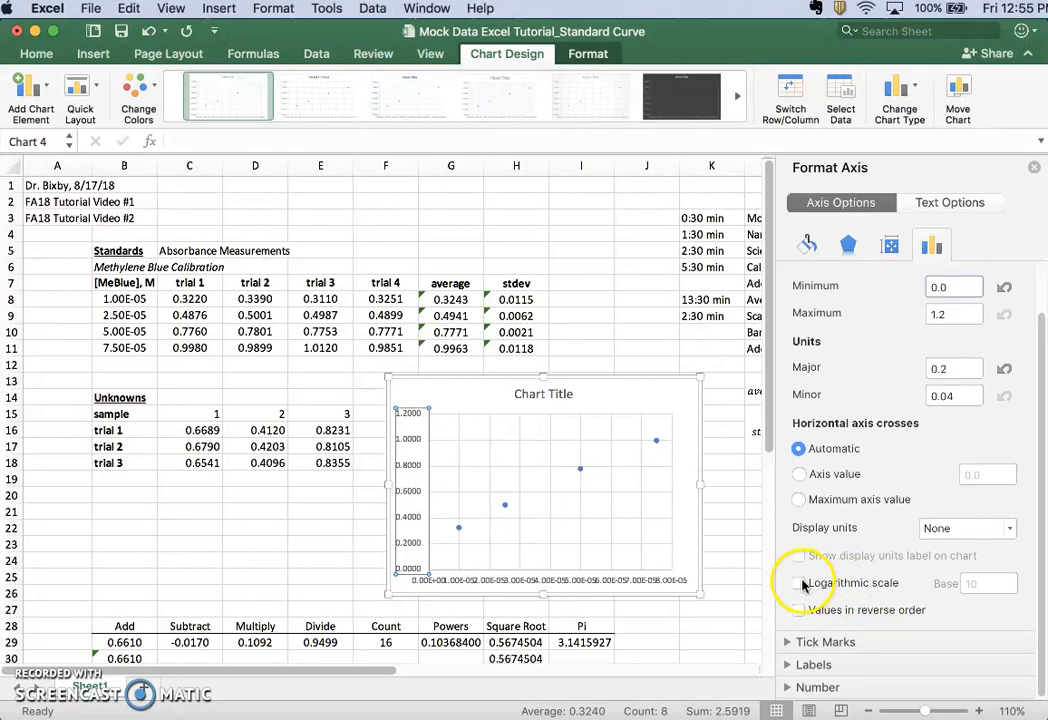
click(798, 584)
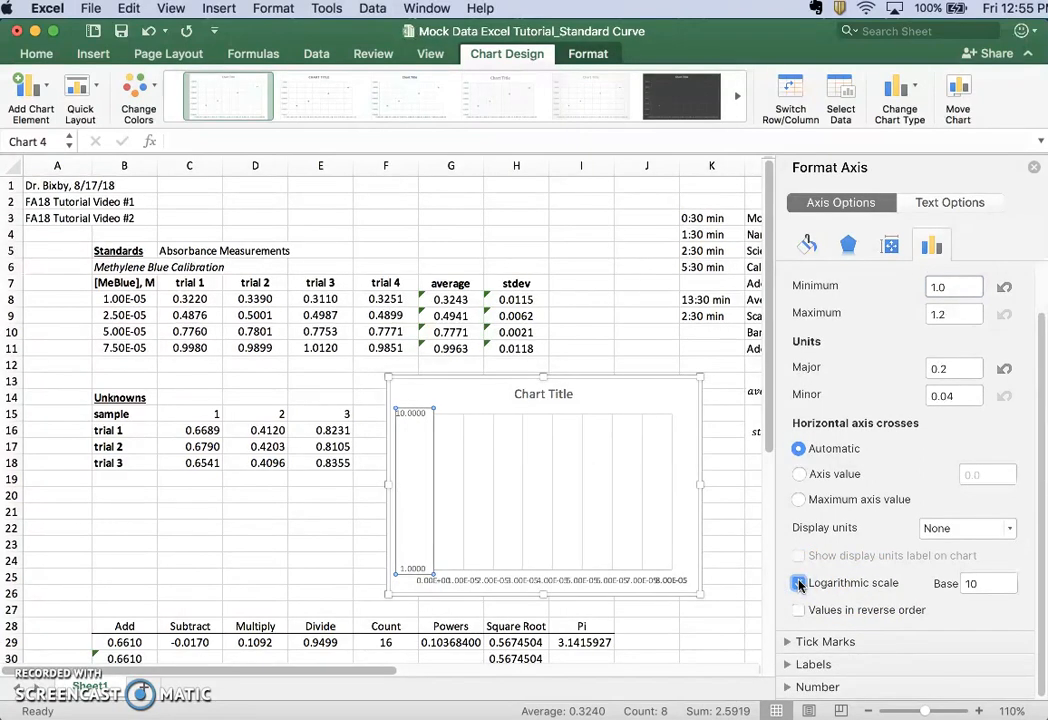
click(798, 584)
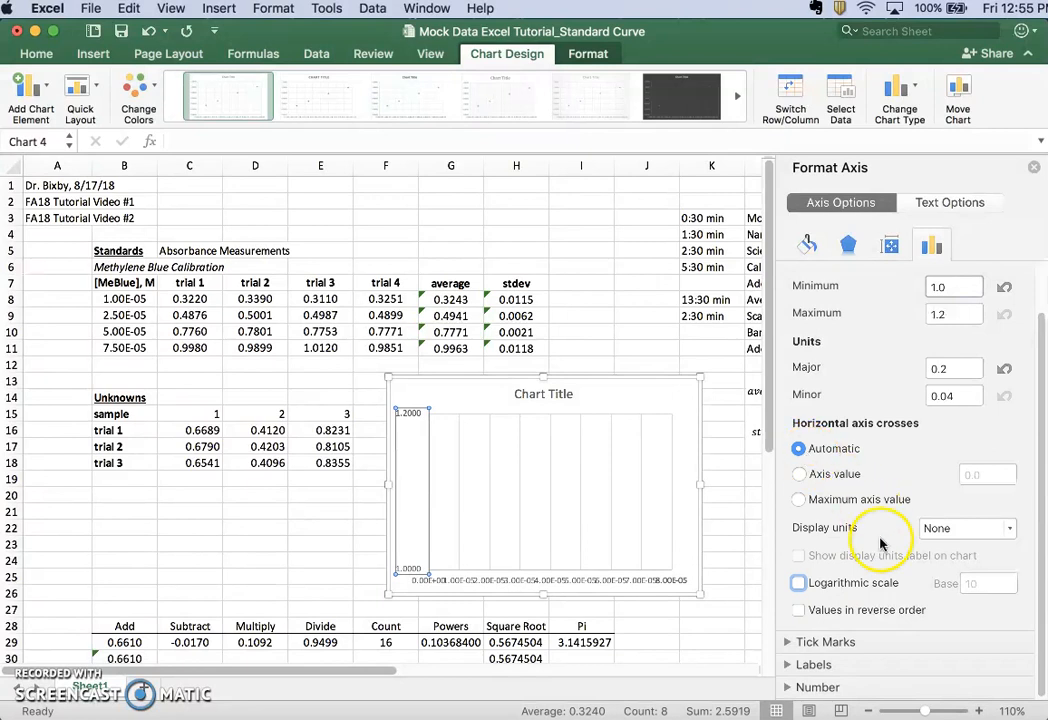
click(960, 314)
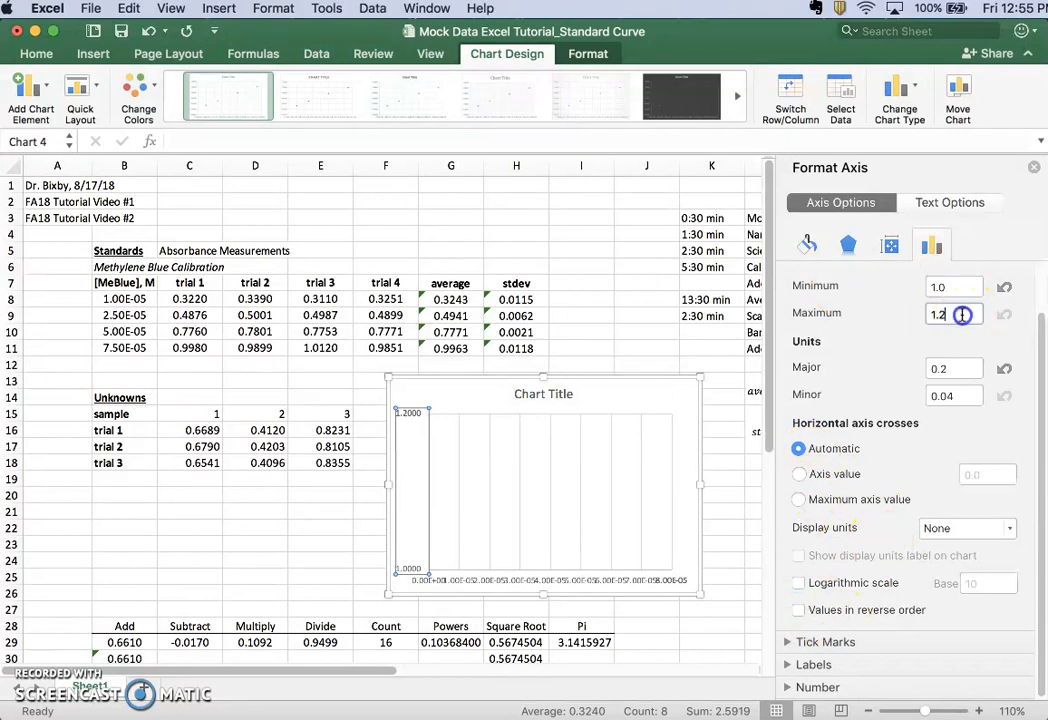
key(Return)
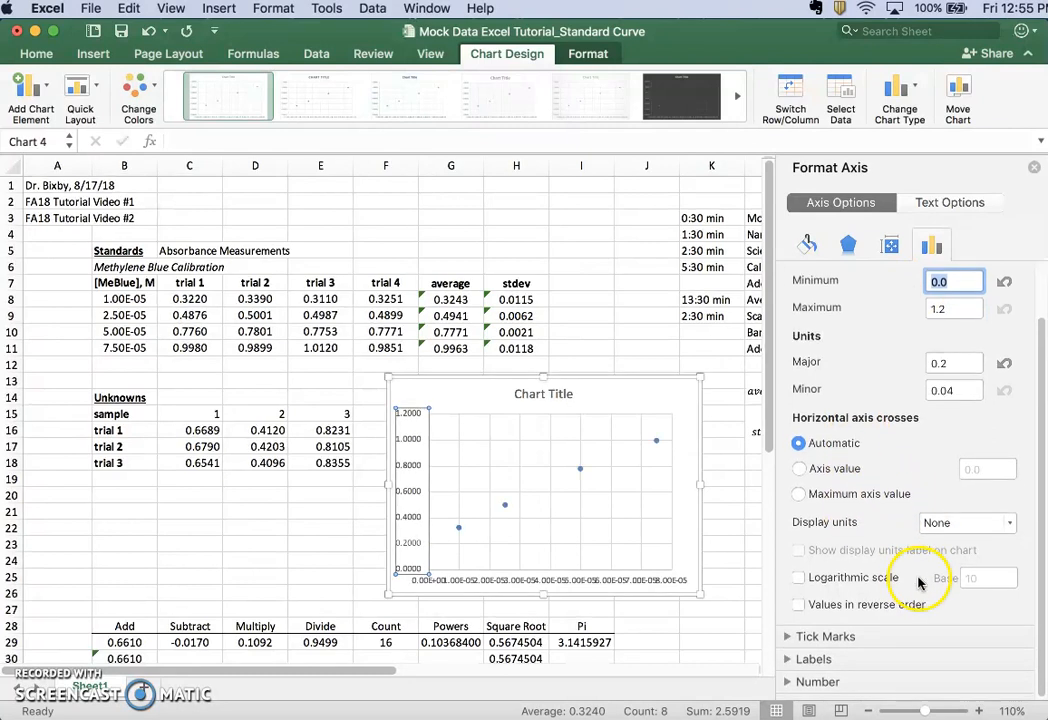
Expand the tick mark, label and number options of the vertical axis to look them over
click(822, 643)
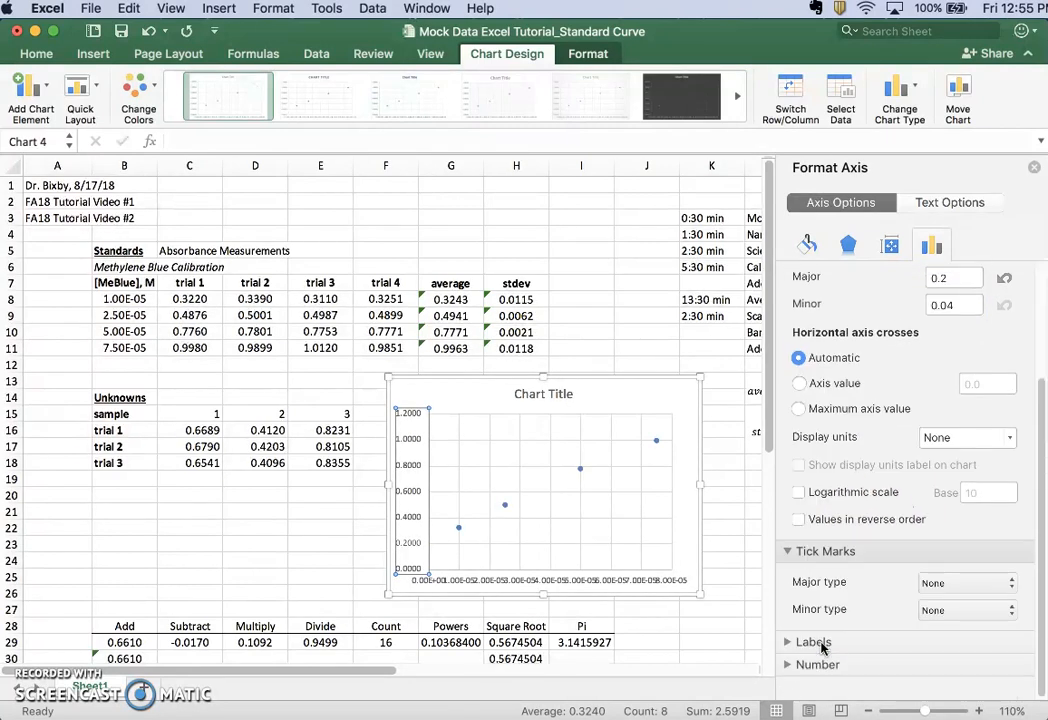
click(824, 662)
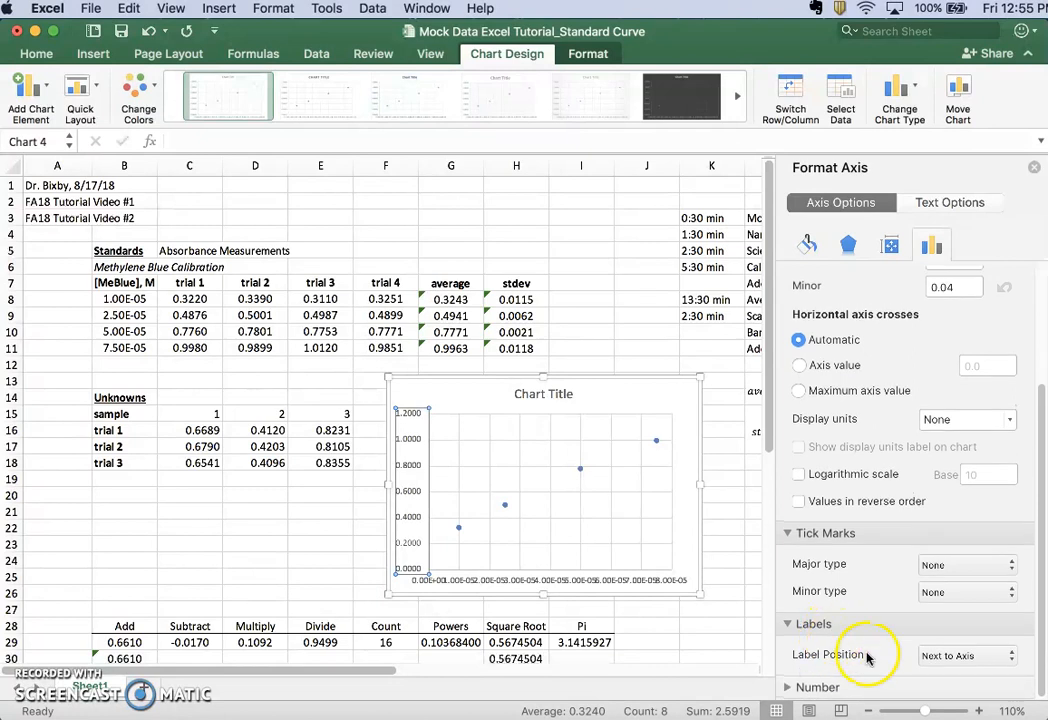
click(815, 688)
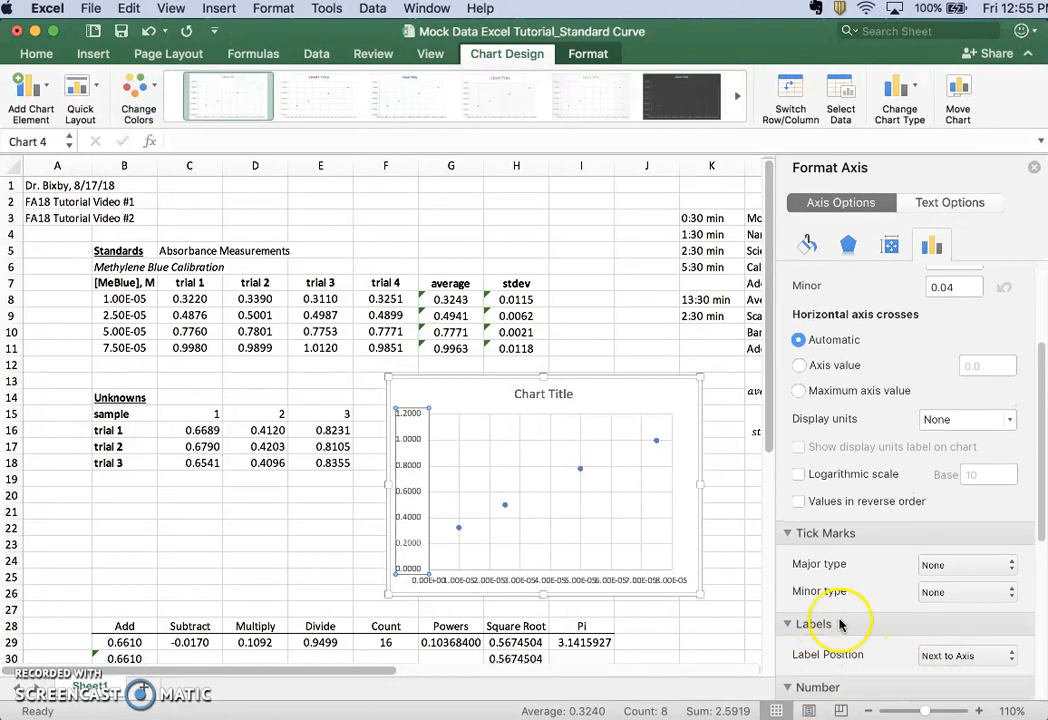
scroll(840, 600, up, 5)
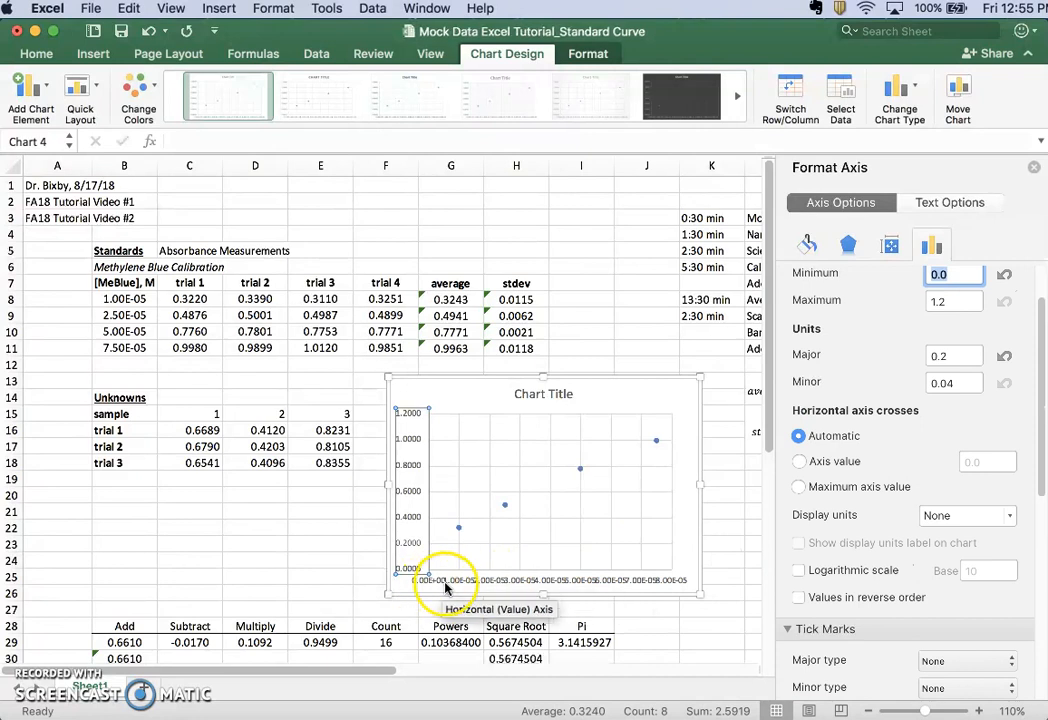
Try the High and Low label positions on the chart's horizontal axis and return the labels to Next to Axis
click(613, 582)
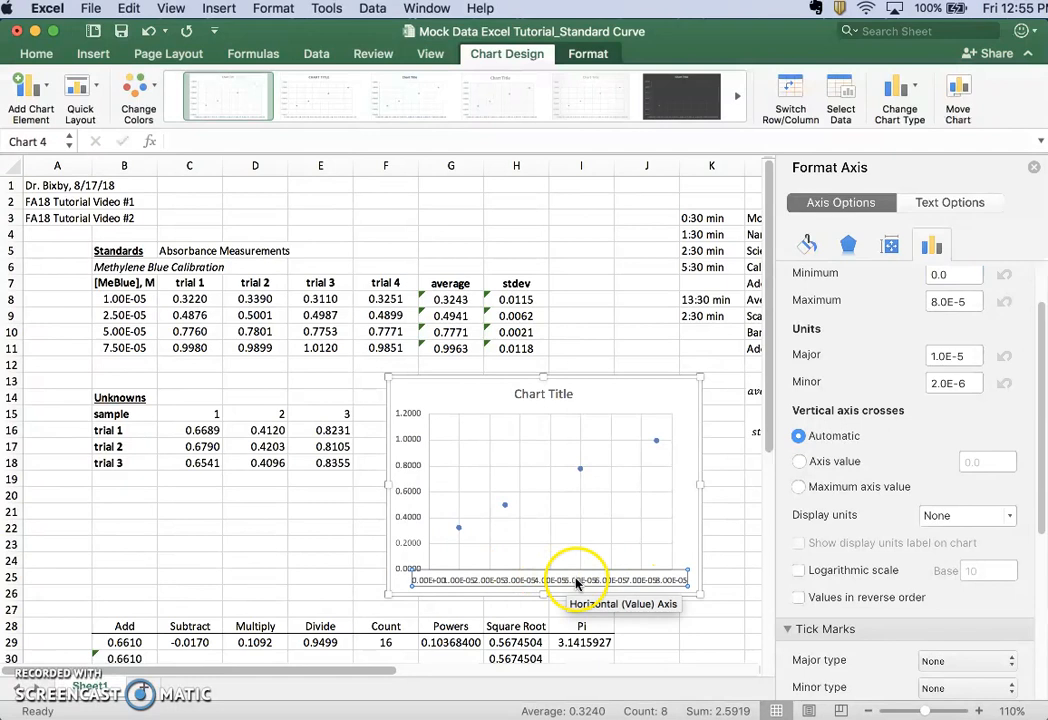
scroll(862, 415, up, 1)
scroll(862, 415, up, 1)
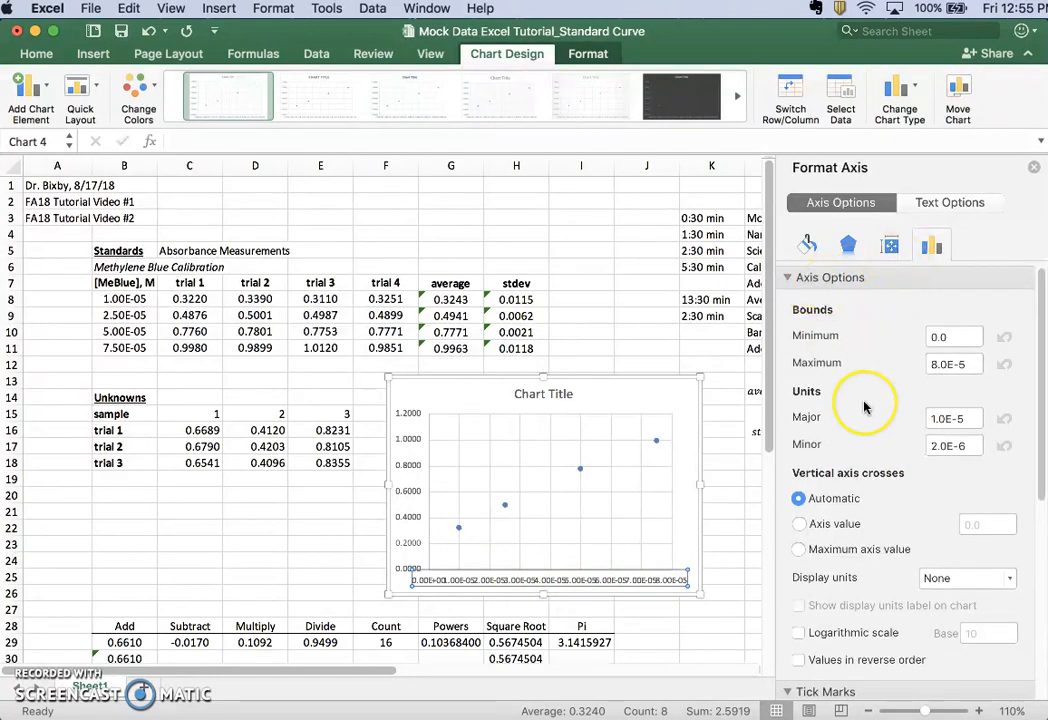
scroll(864, 407, down, 5)
scroll(864, 407, down, 1)
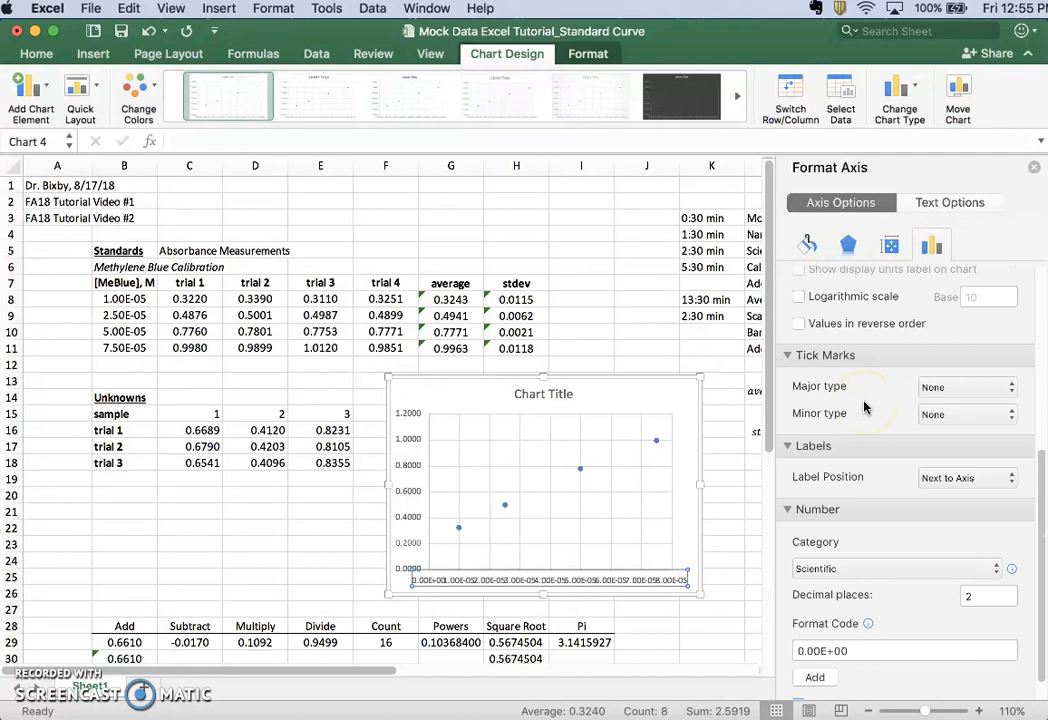
scroll(864, 407, down, 2)
click(992, 452)
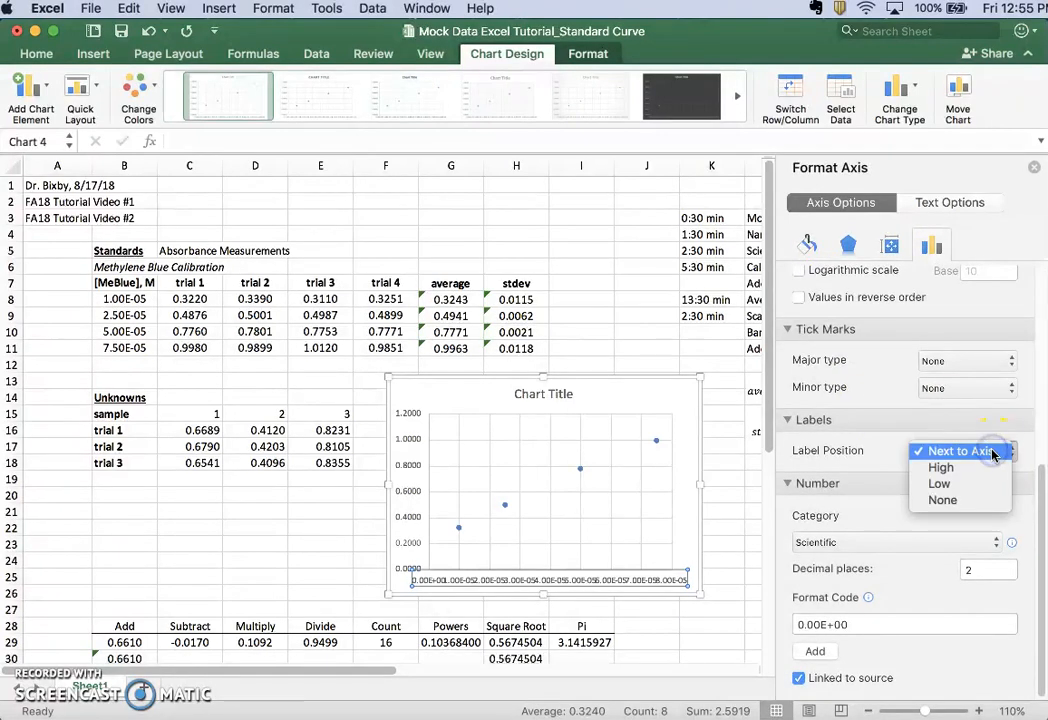
click(952, 467)
click(962, 451)
click(953, 470)
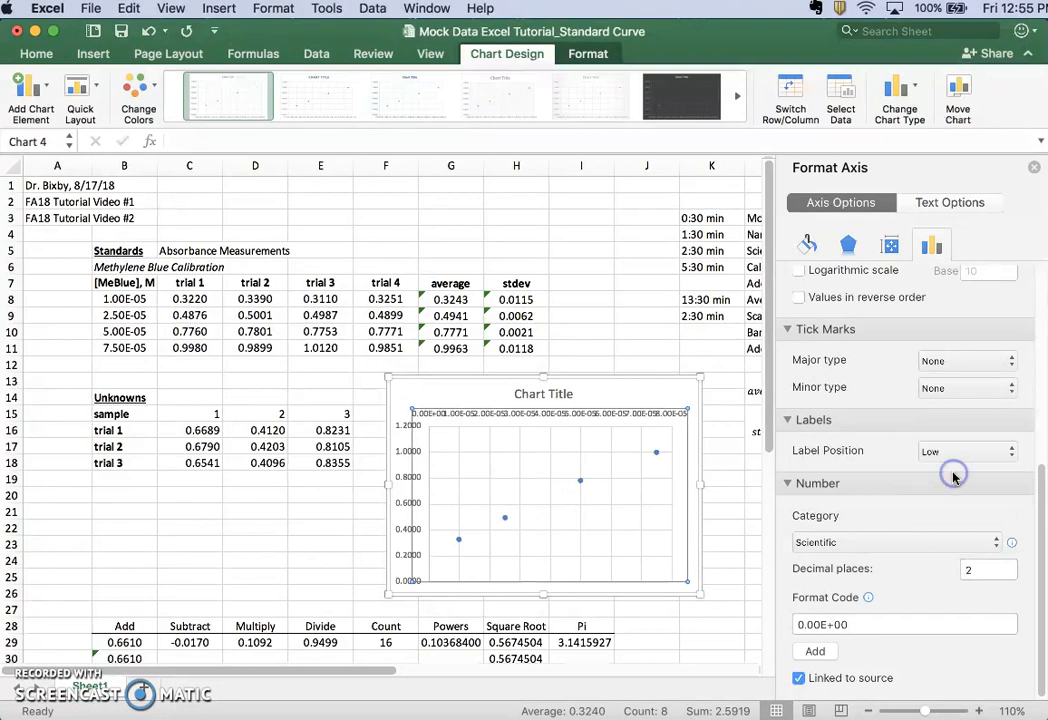
click(953, 459)
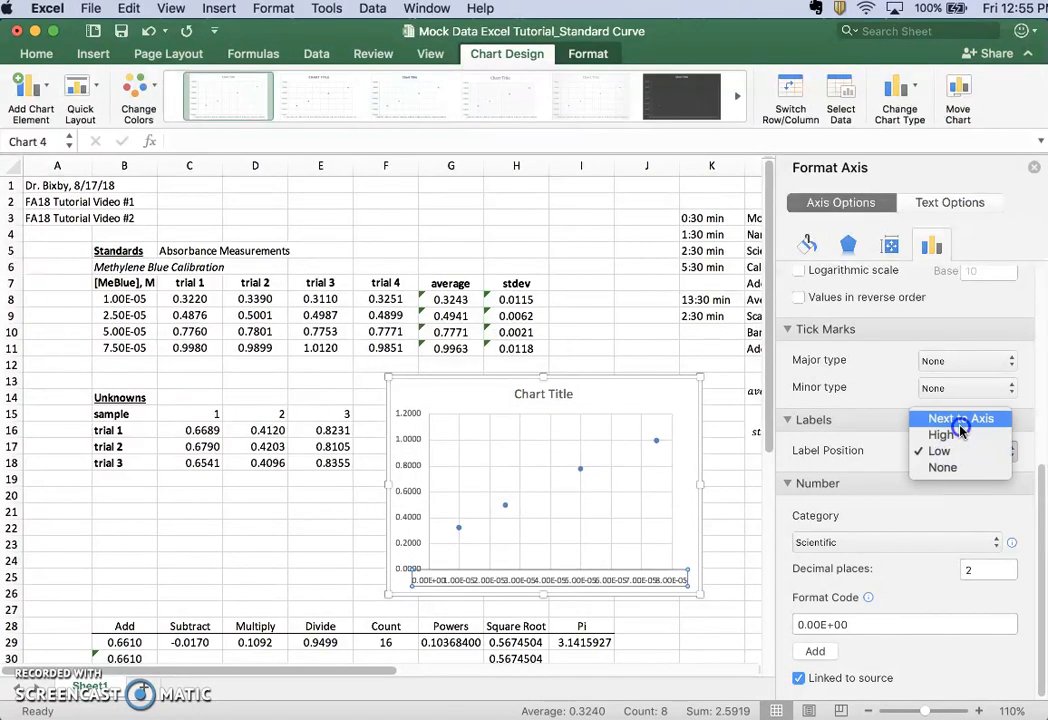
click(928, 418)
Try the Number category for the horizontal axis labels and switch the format back to Scientific
click(862, 541)
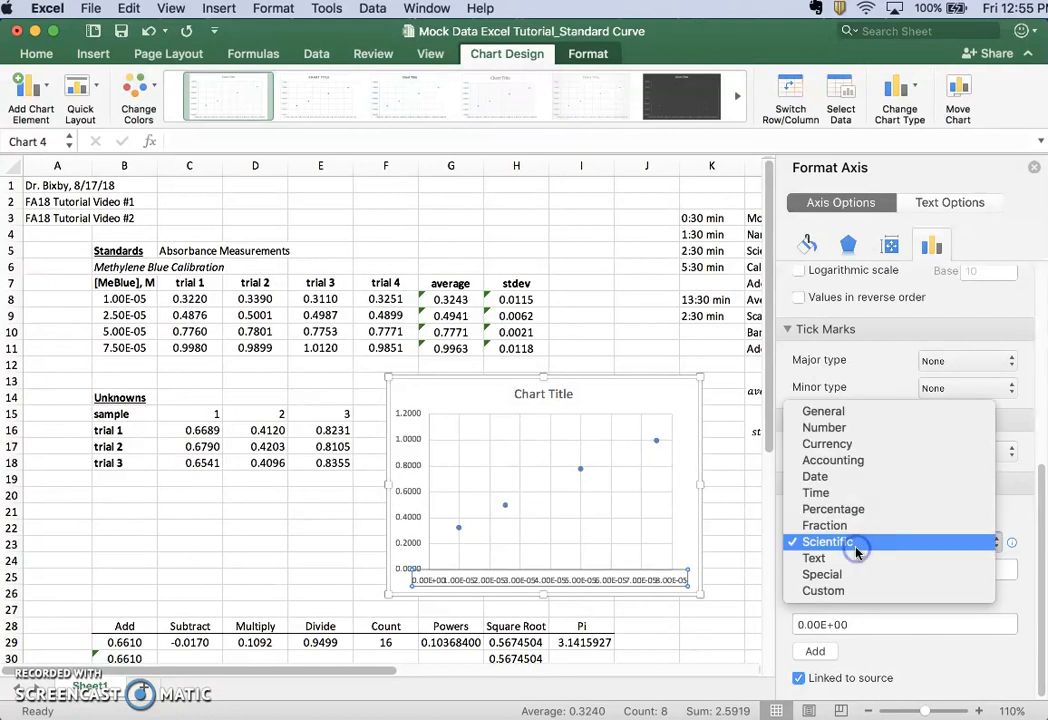
click(835, 427)
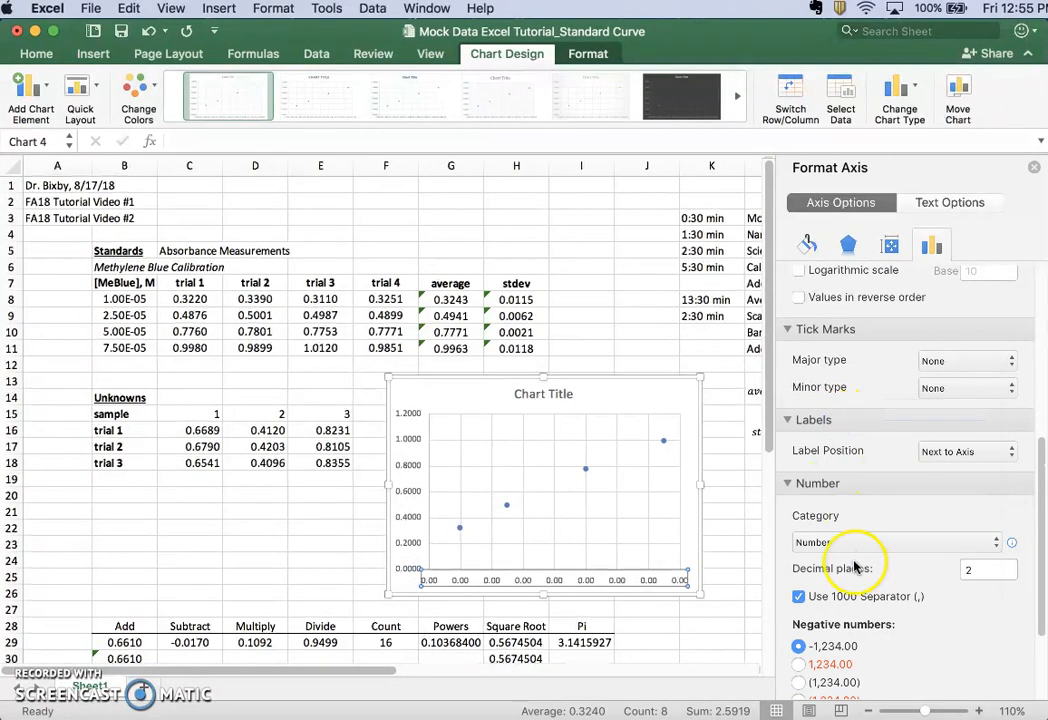
click(944, 541)
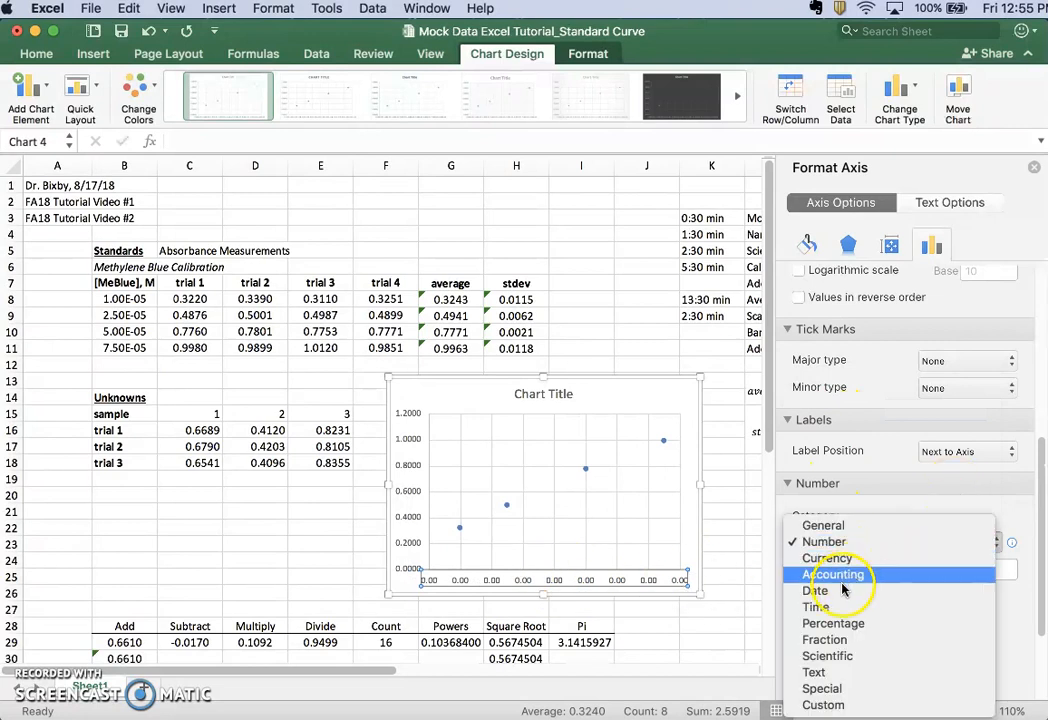
click(825, 655)
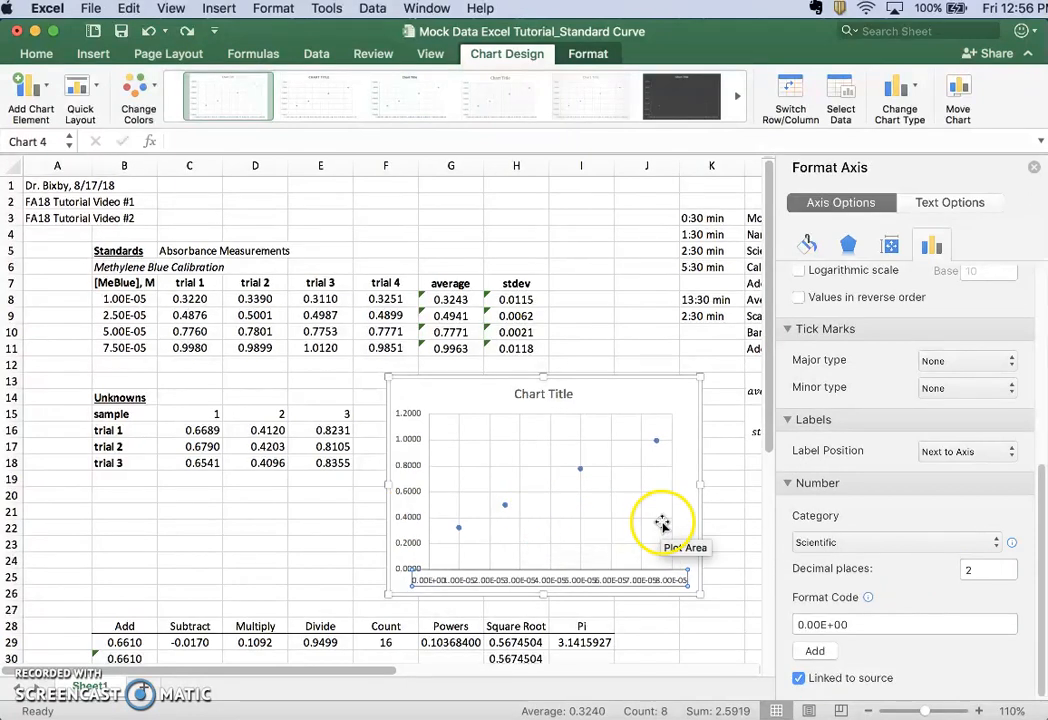
Try a rotated text direction for the chart's horizontal axis labels and return the text direction to Horizontal
scroll(900, 420, up, 8)
click(890, 247)
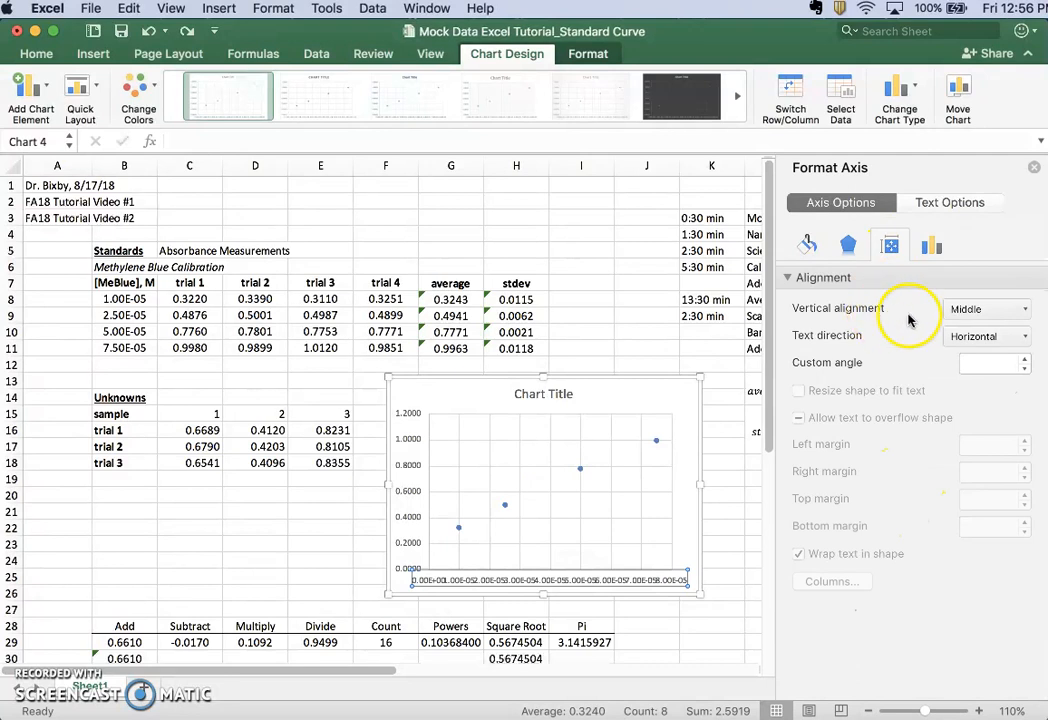
click(1010, 316)
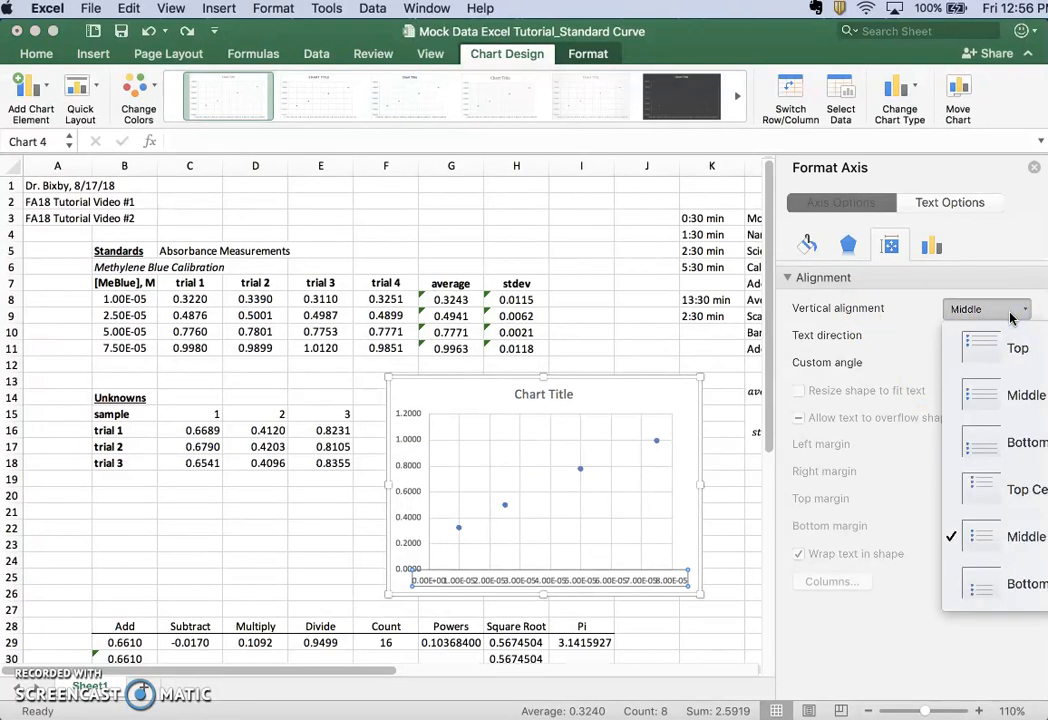
click(885, 356)
click(990, 340)
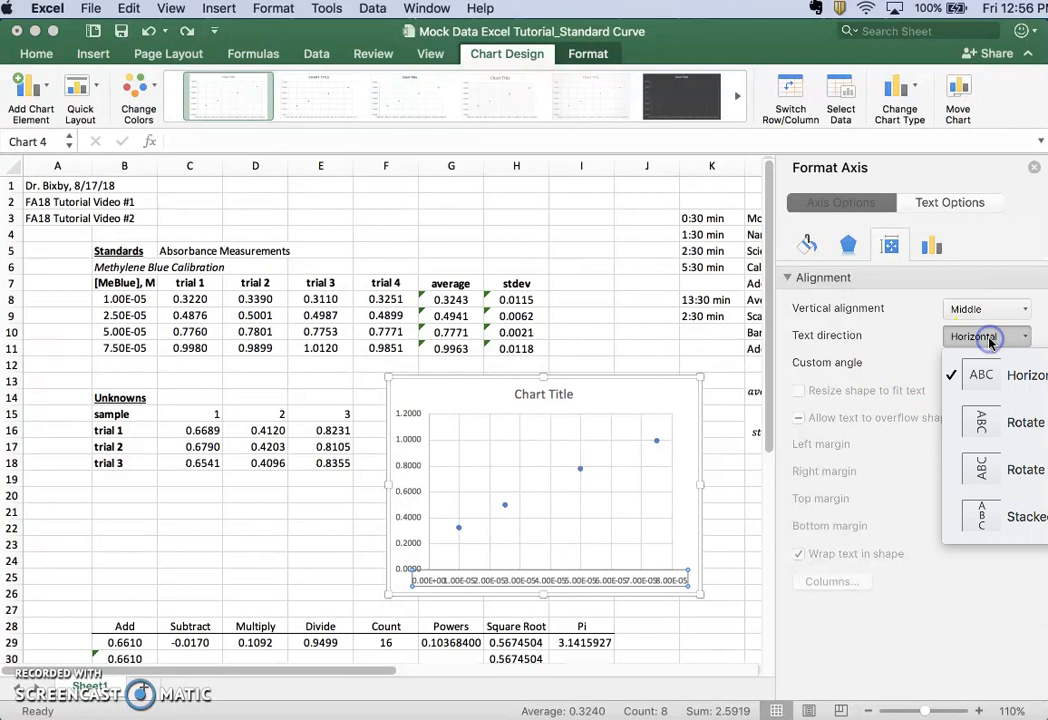
click(1013, 476)
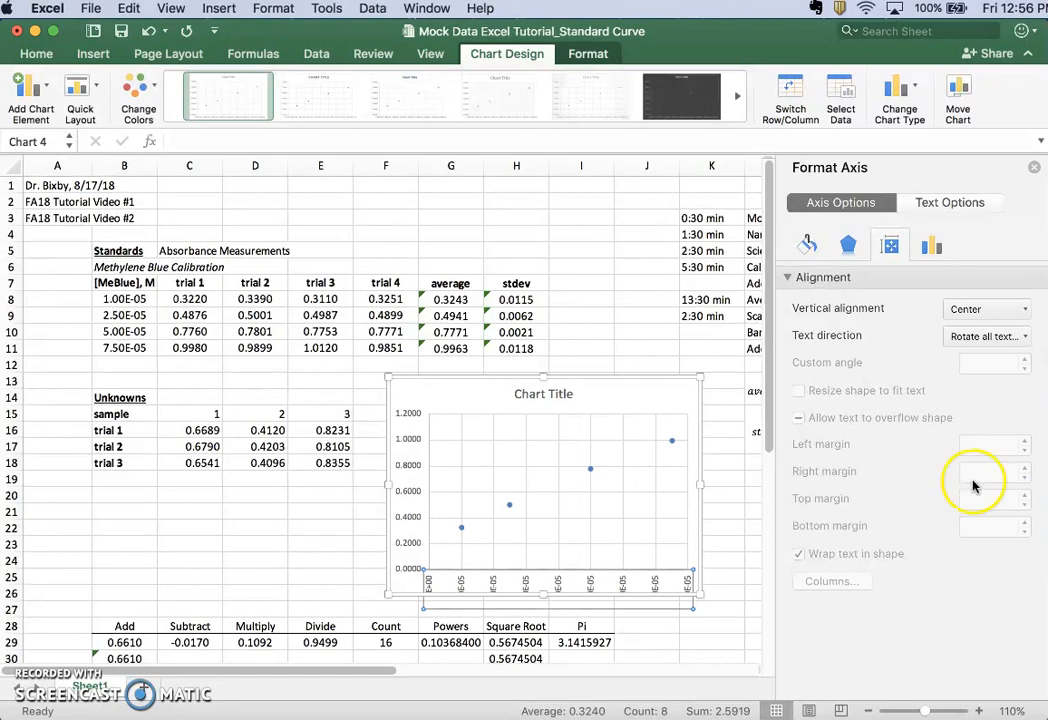
click(985, 336)
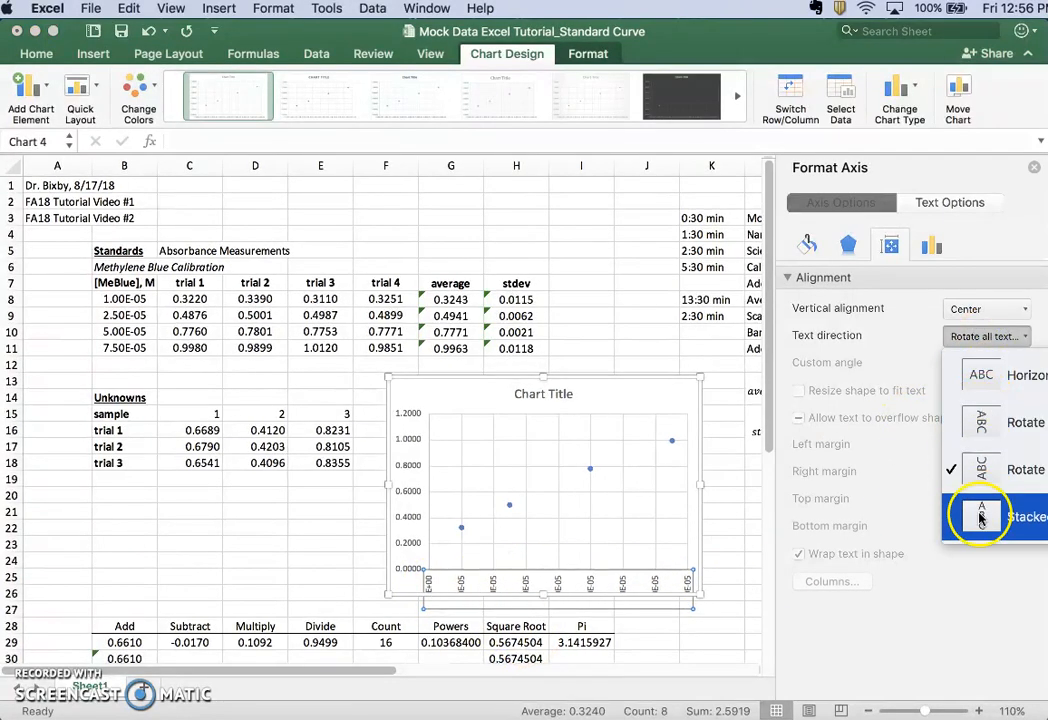
click(985, 339)
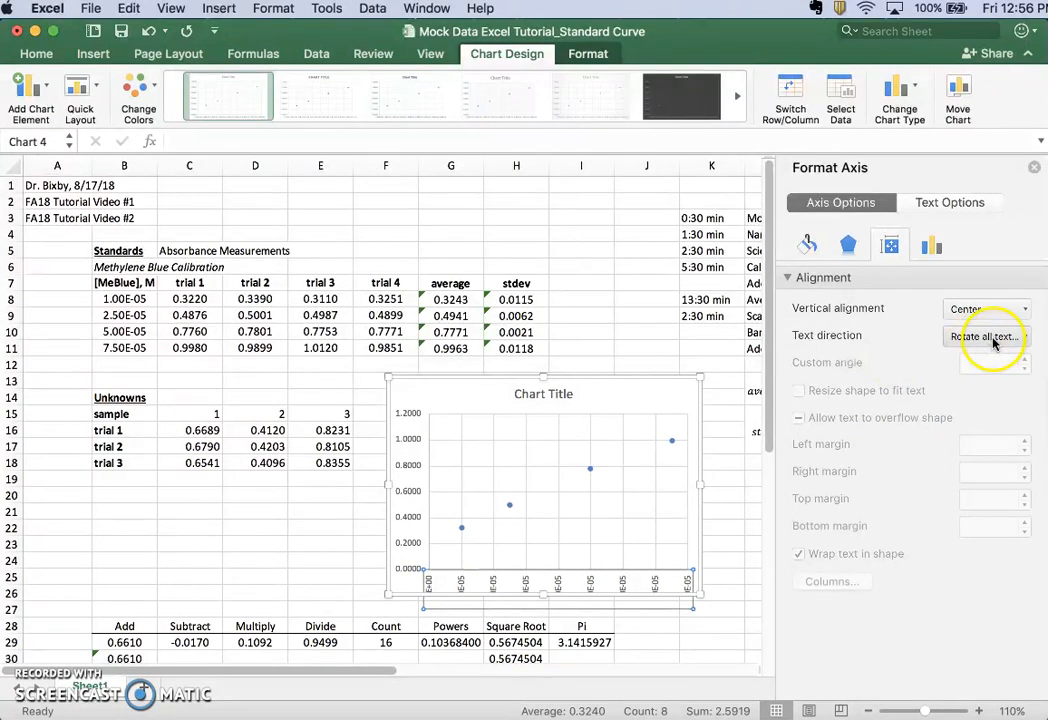
click(978, 336)
click(1006, 370)
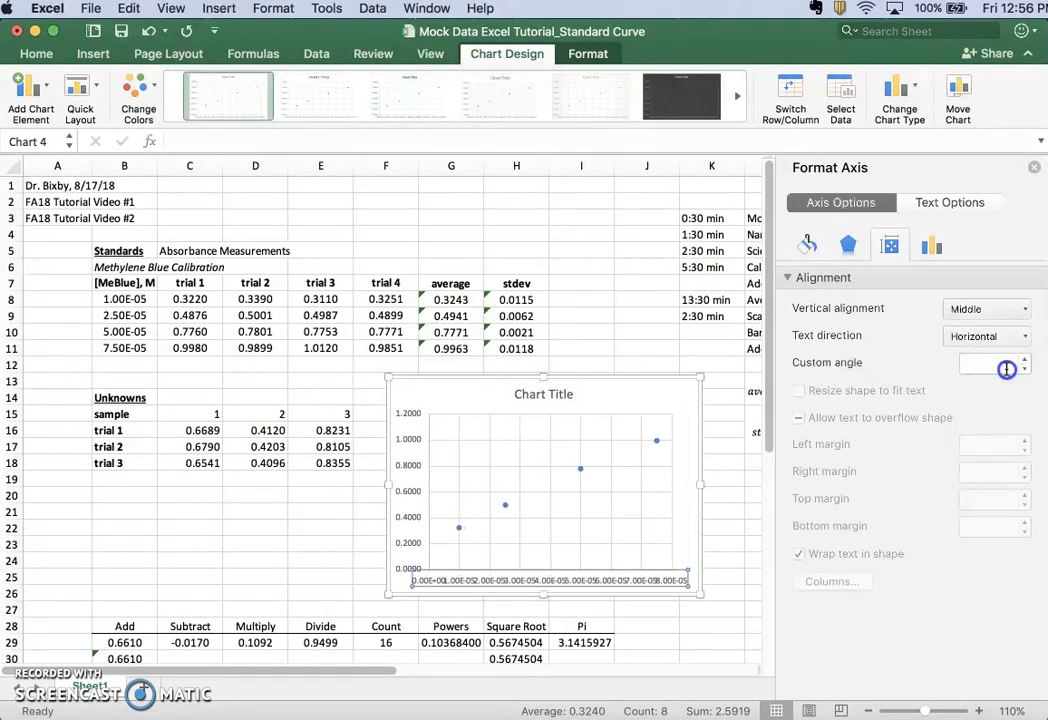
Slant the horizontal axis labels diagonally downward by entering a custom text angle
click(1022, 364)
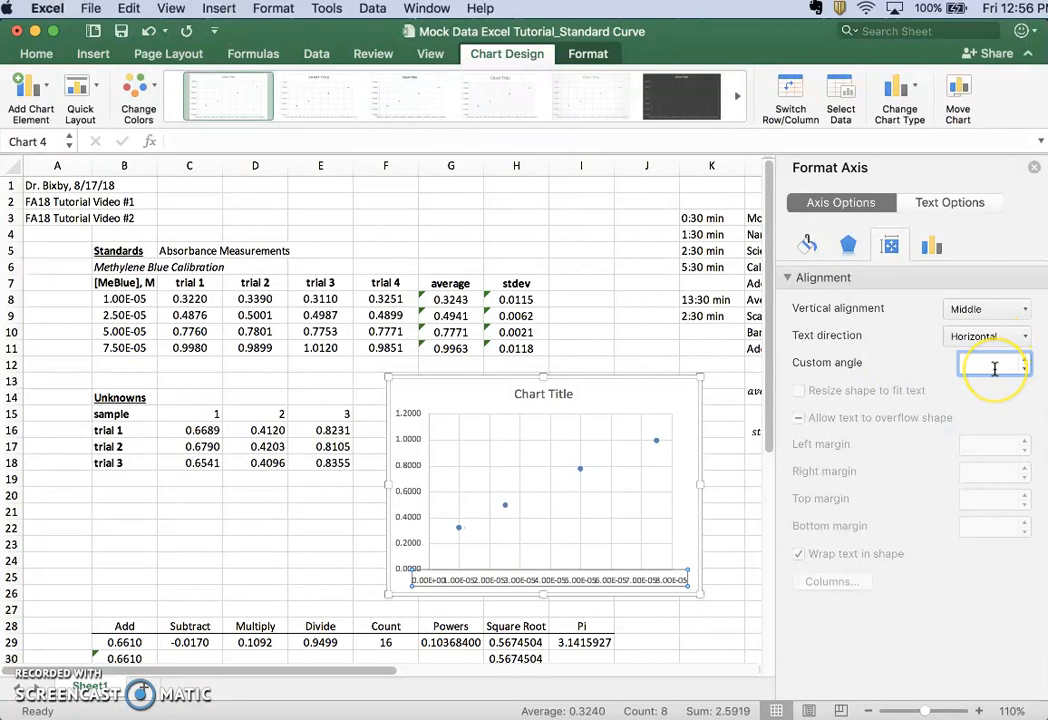
key(Return)
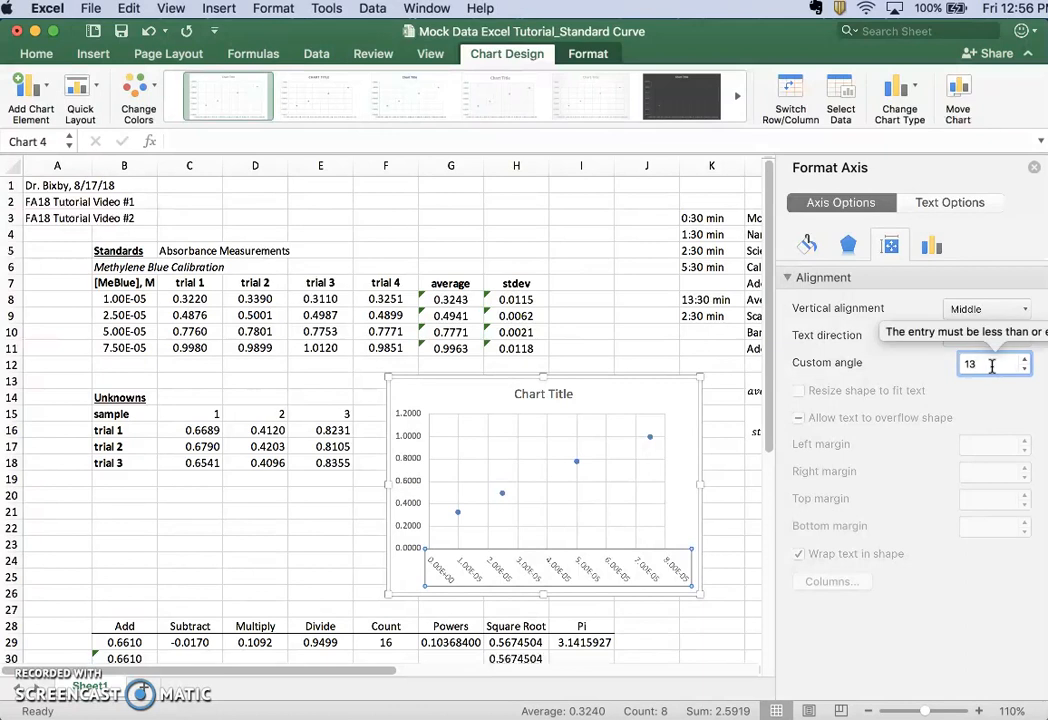
click(978, 364)
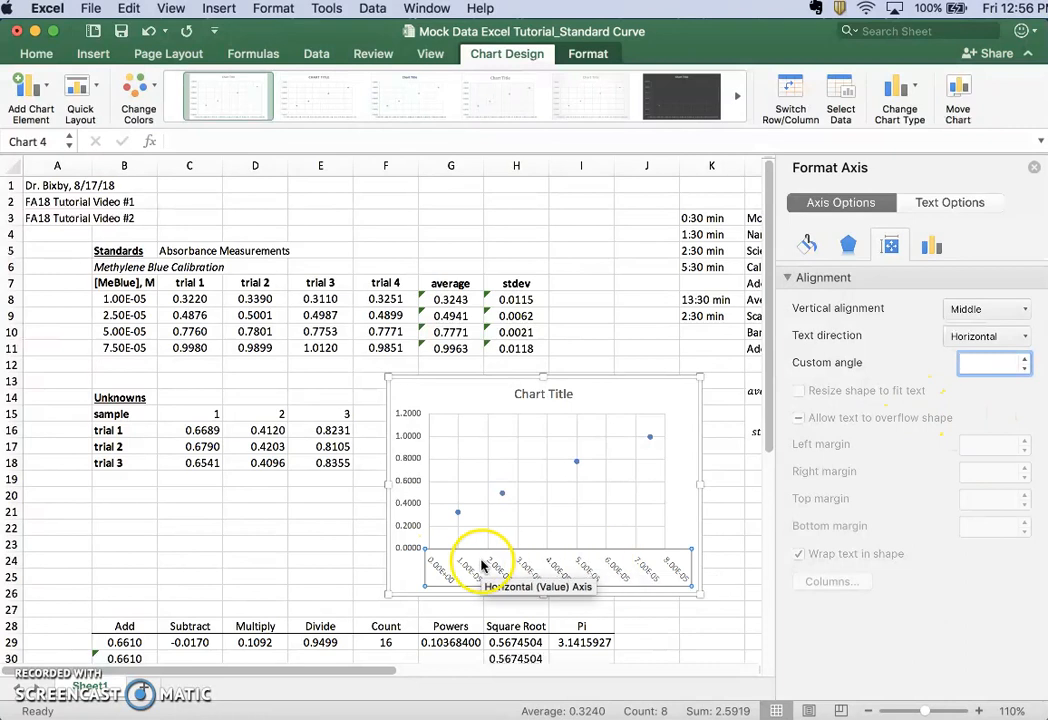
Set the major unit of the chart's horizontal axis to 2.0E-5
click(933, 245)
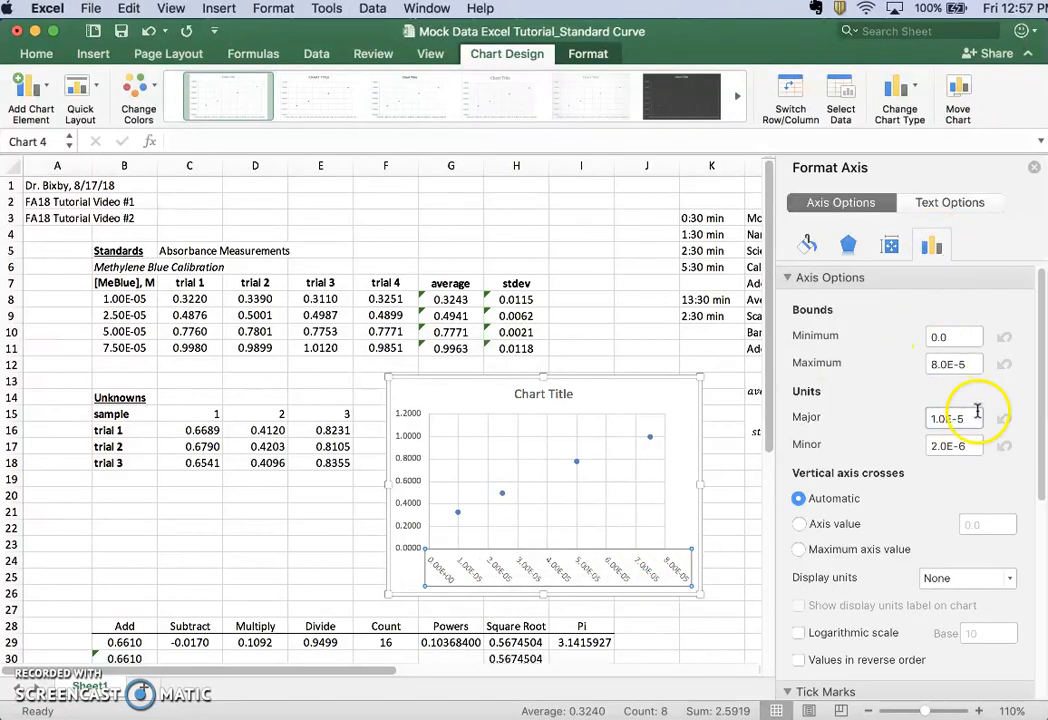
drag(974, 420, 917, 423)
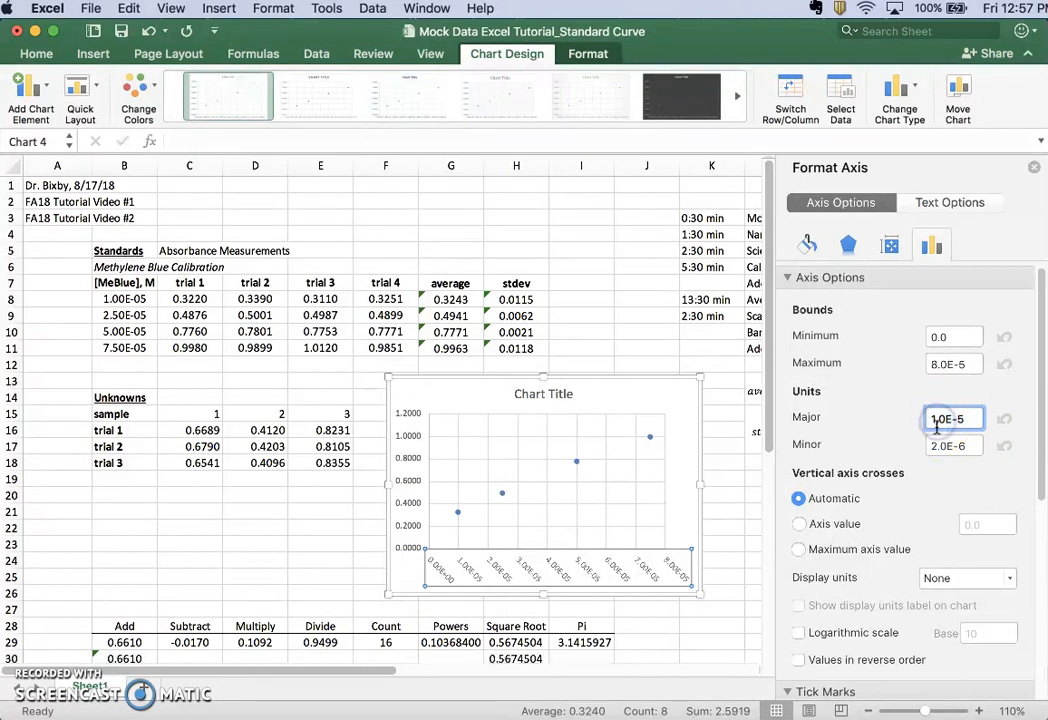
text(2.0E-5)
key(Return)
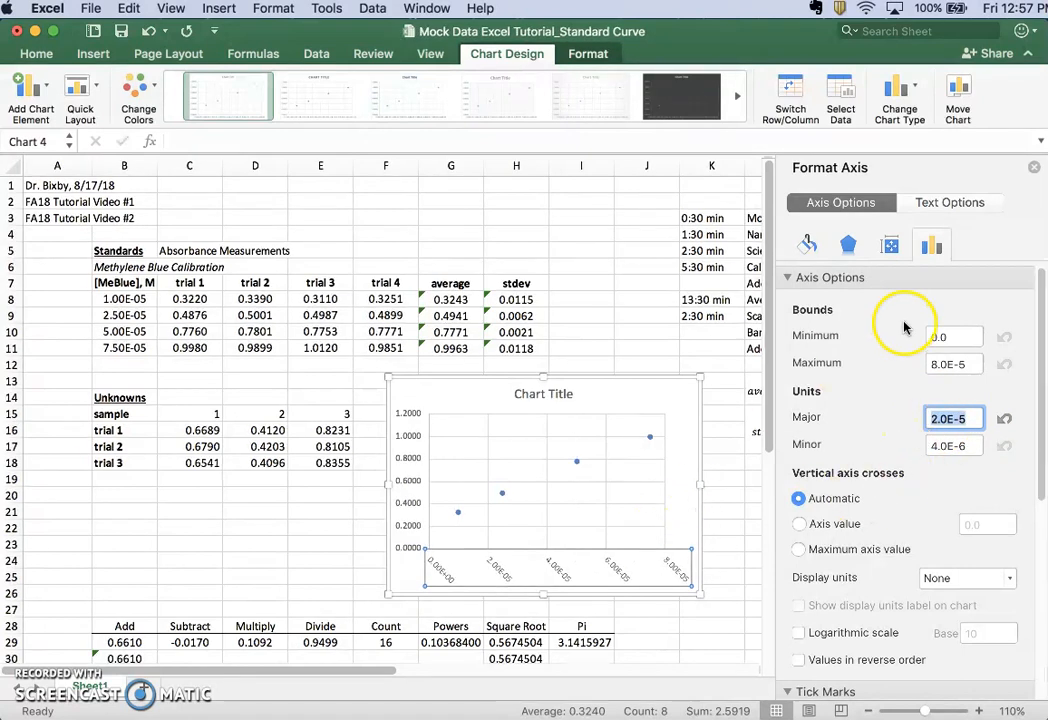
Try setting the slanted horizontal axis labels back to horizontal text and close the axis formatting pane
click(890, 246)
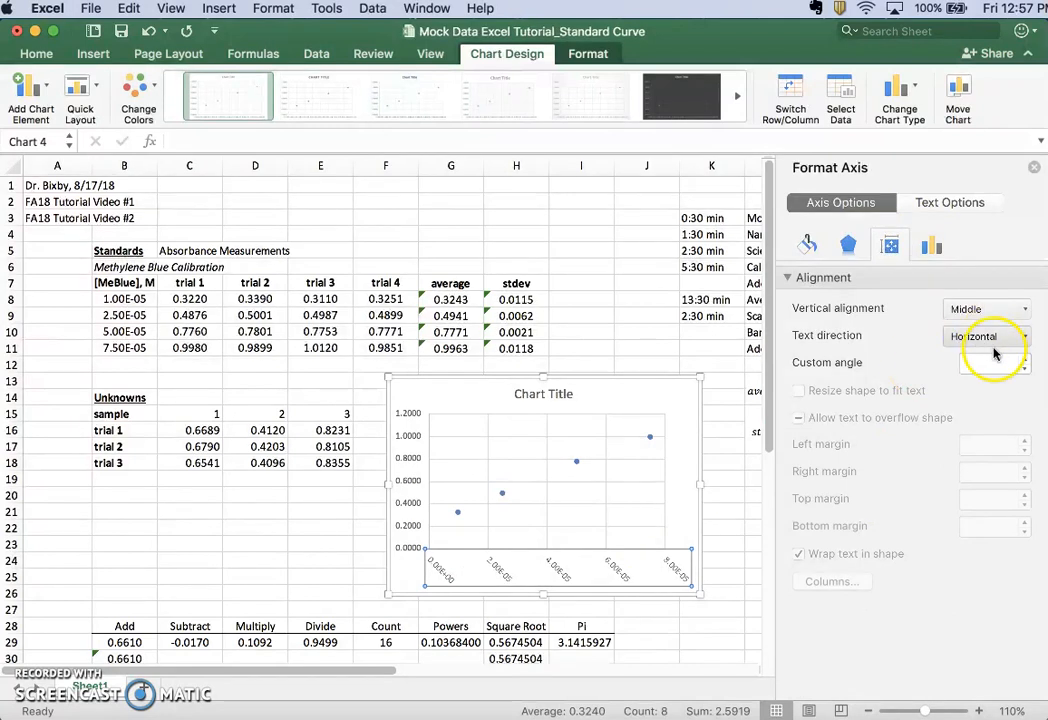
click(1022, 336)
click(990, 372)
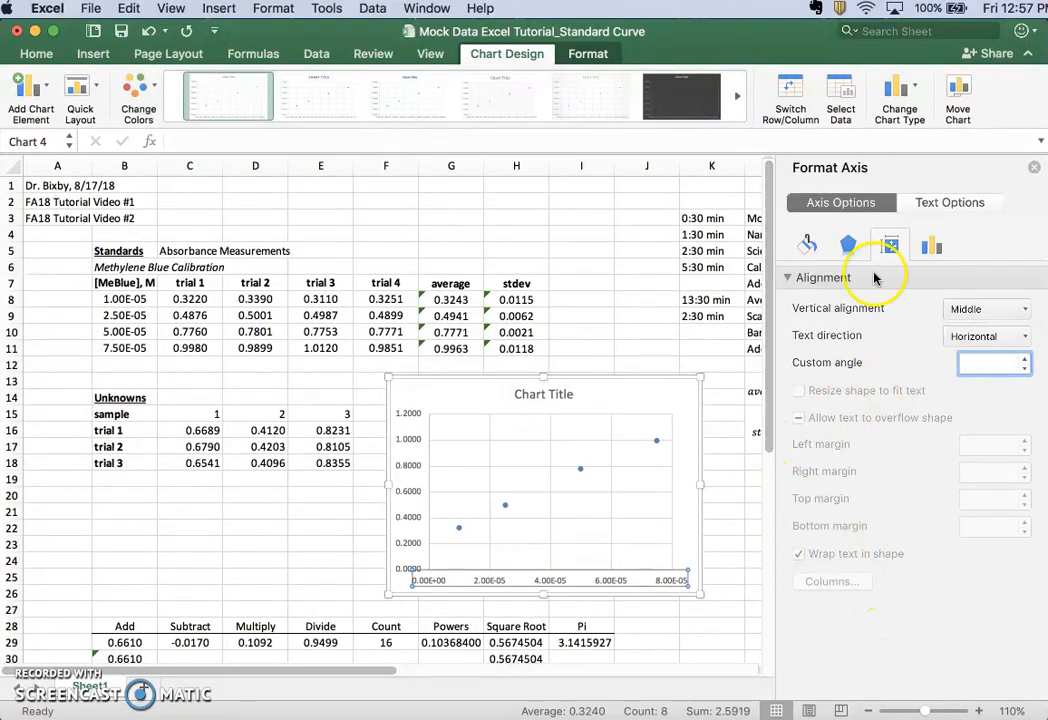
click(1034, 170)
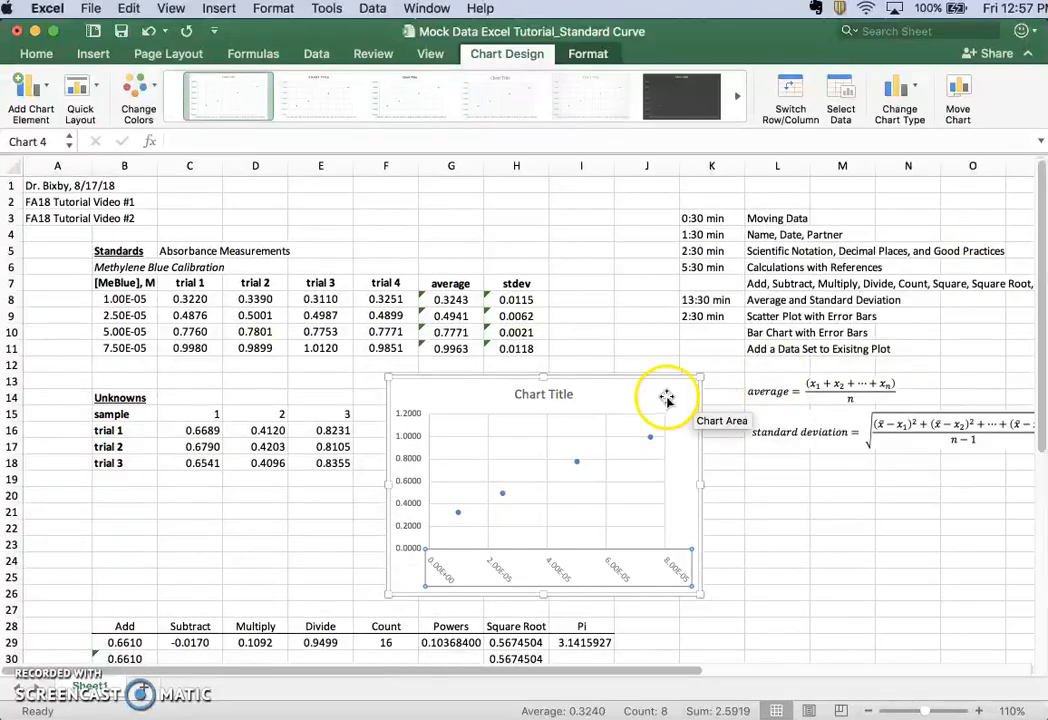
Nudge the chart slightly to the left and add primary horizontal and primary vertical axis titles to it
mouse_move(662, 397)
mouse_down()
mouse_move(671, 357)
mouse_move(653, 397)
mouse_up()
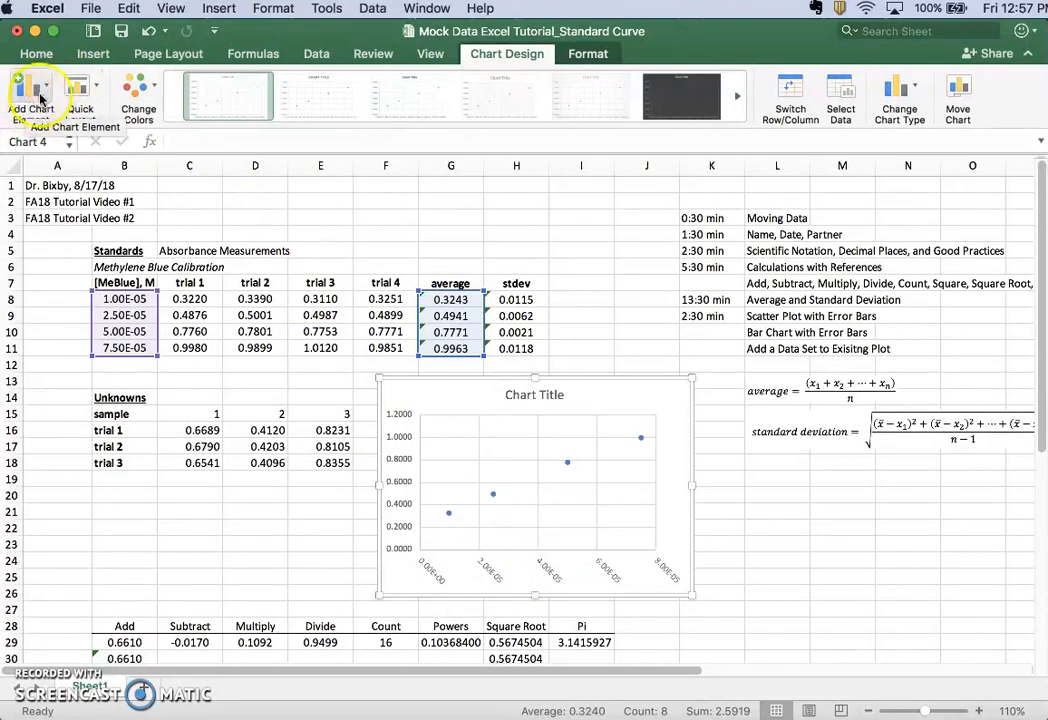
click(41, 97)
click(48, 118)
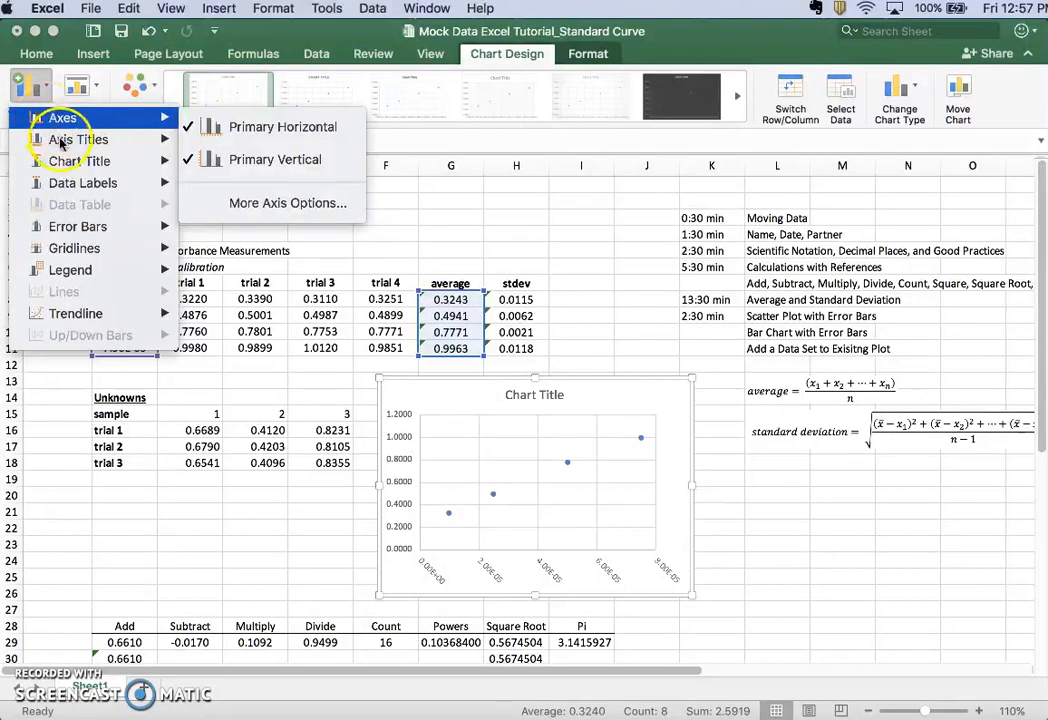
mouse_move(60, 141)
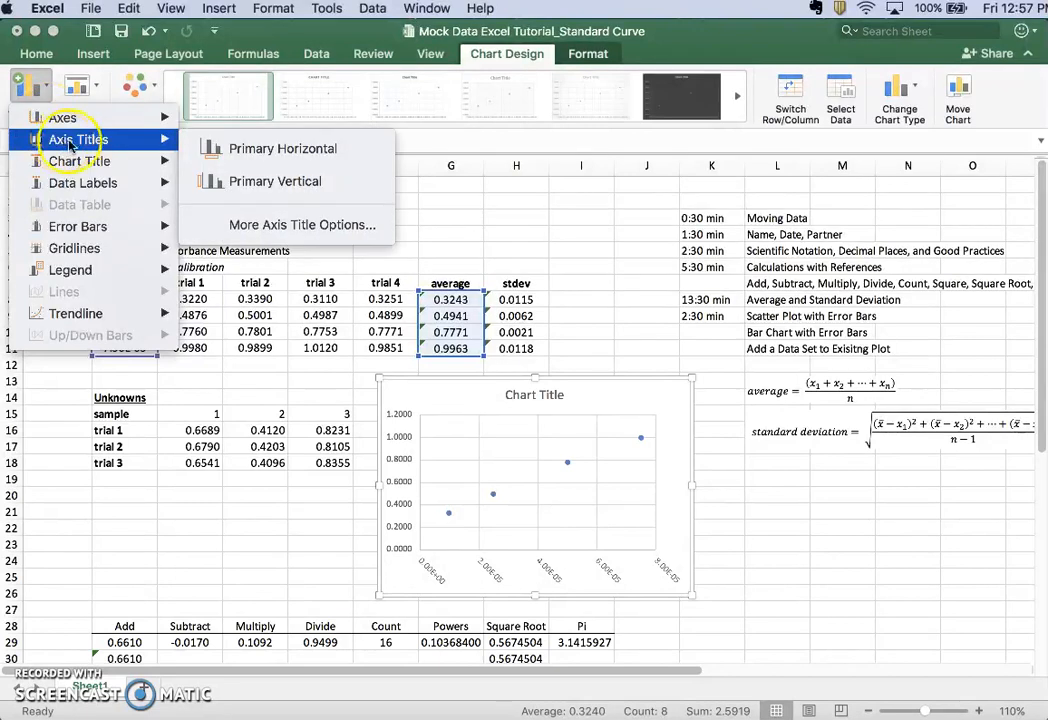
click(208, 152)
click(30, 88)
click(78, 143)
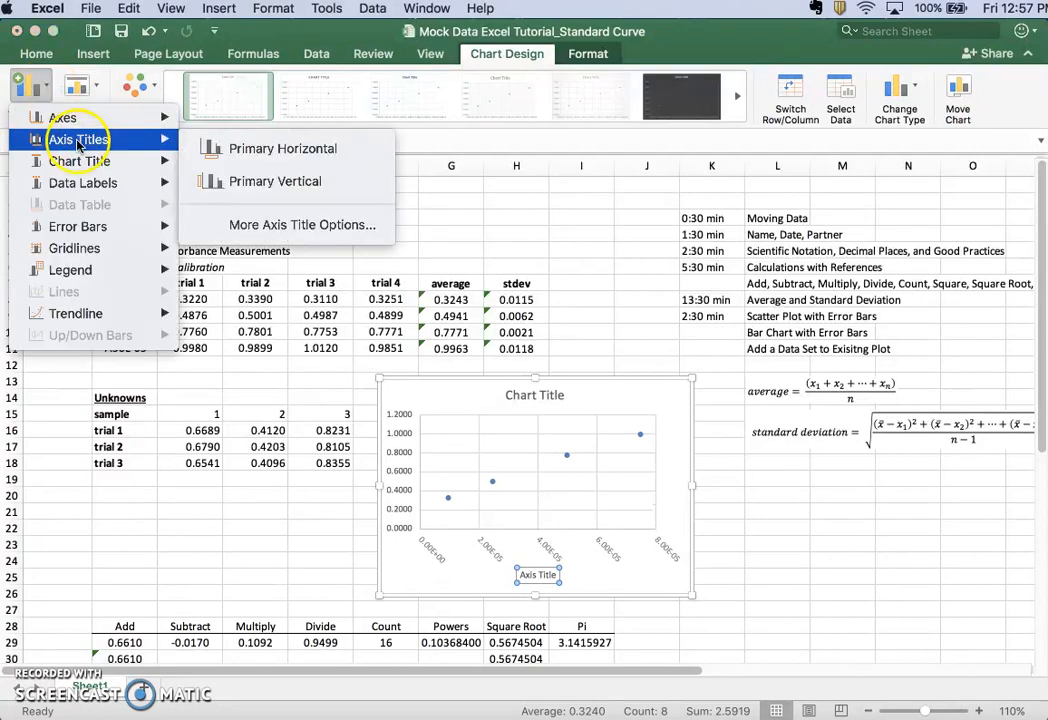
click(235, 181)
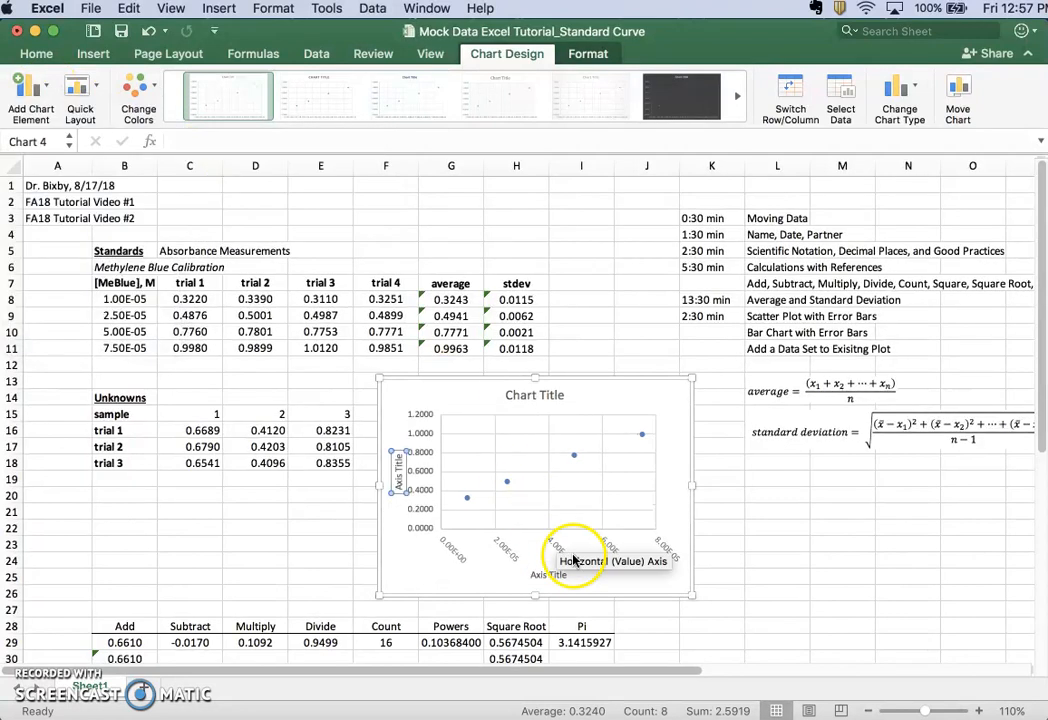
Title the horizontal axis "Concentration, M" and the vertical axis "Absorbance"
double_click(549, 575)
triple_click(549, 575)
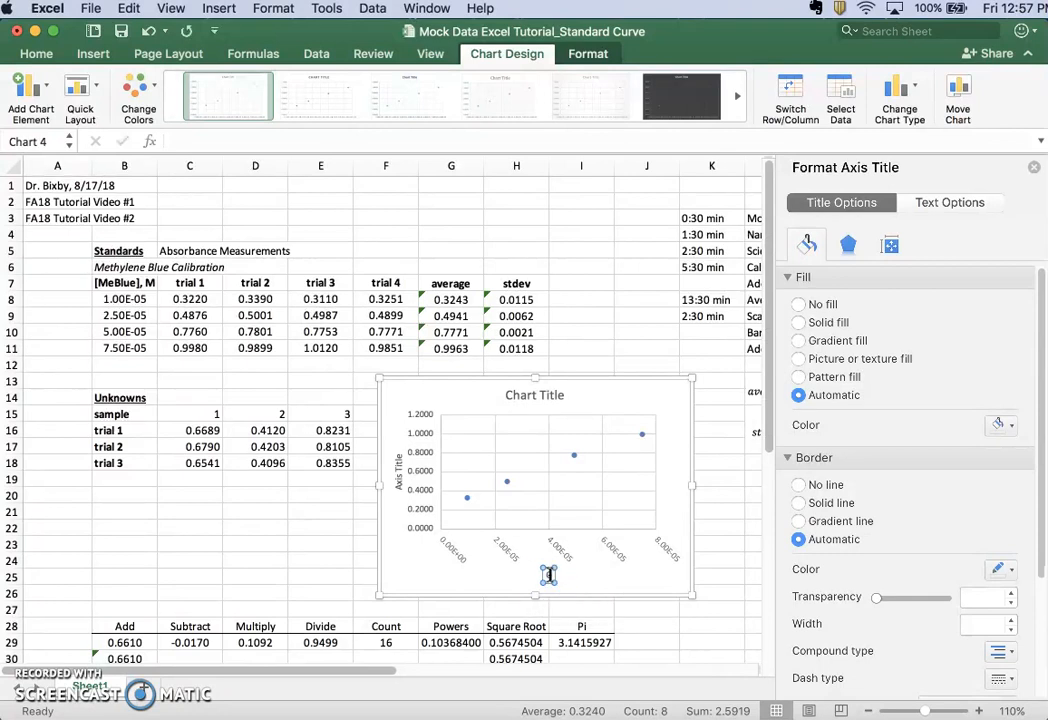
click(390, 475)
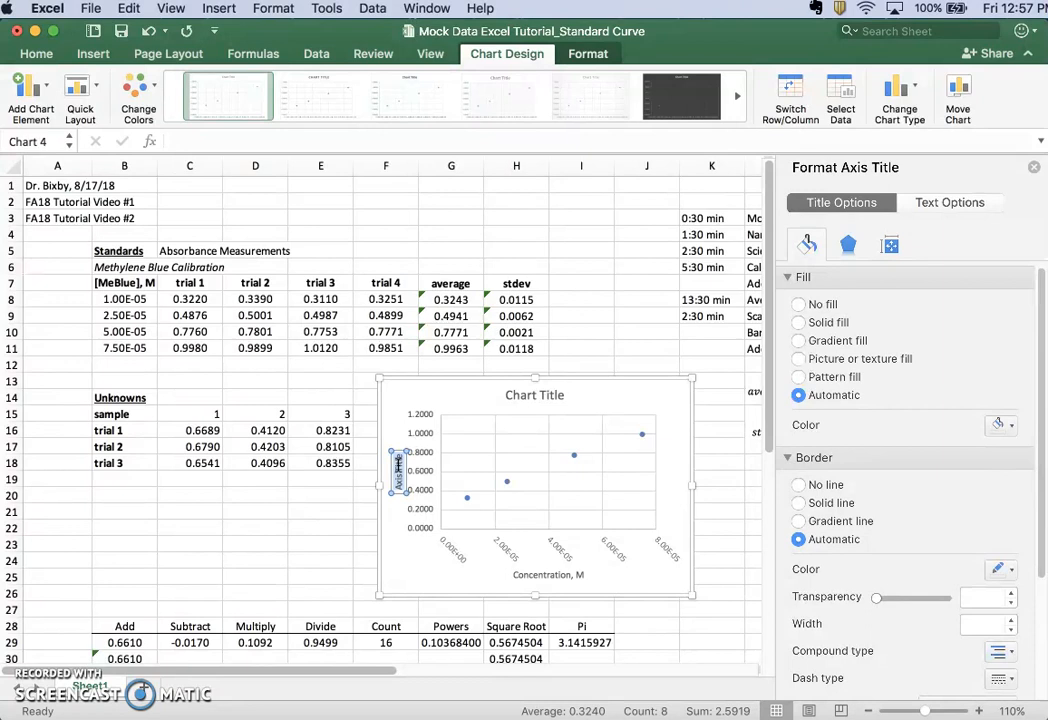
key(BackSpace)
text(Absorbance)
click(398, 404)
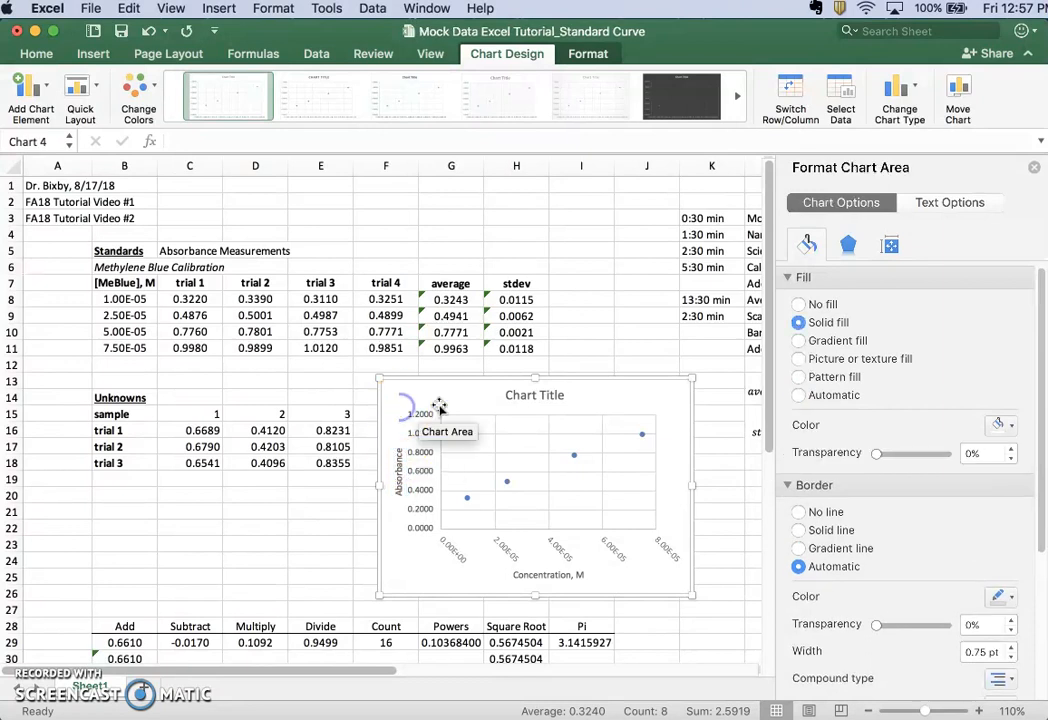
Replace the placeholder chart title with "Methylene Blue Calibration Cruve"
click(543, 398)
triple_click(524, 397)
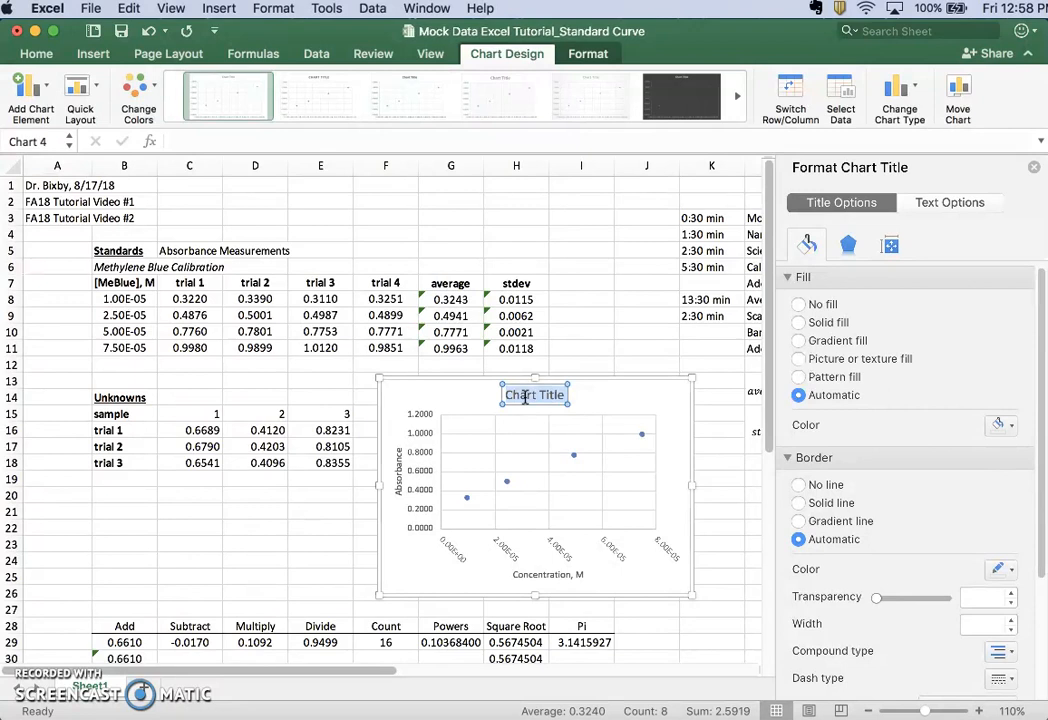
text(Methylene Bl)
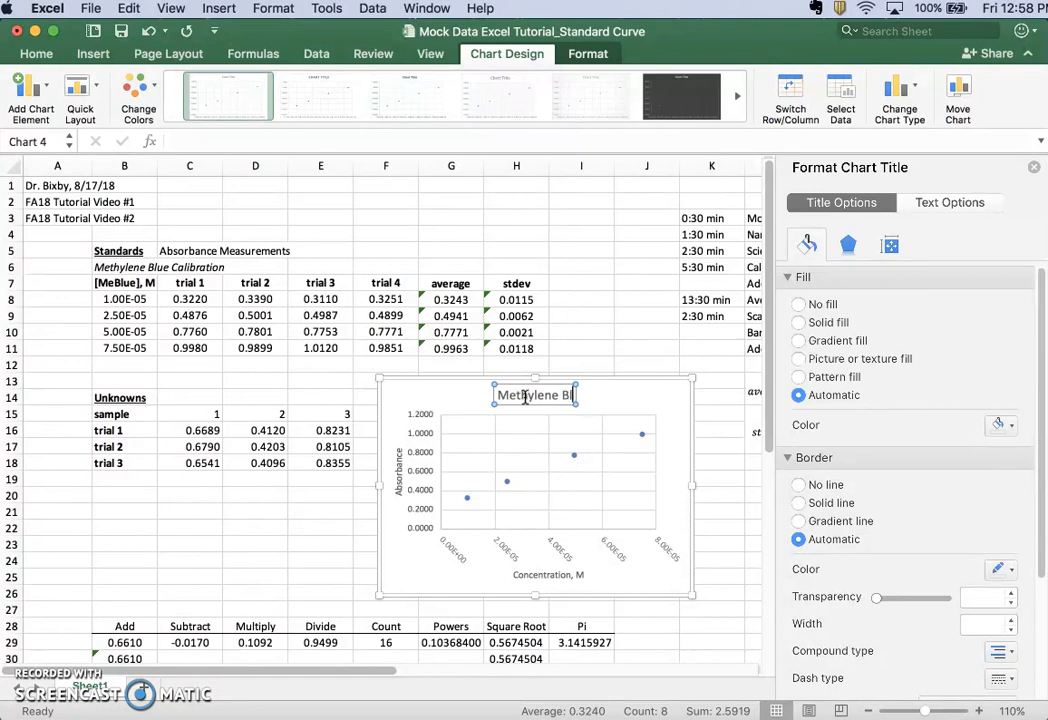
text(ue Calibration curve)
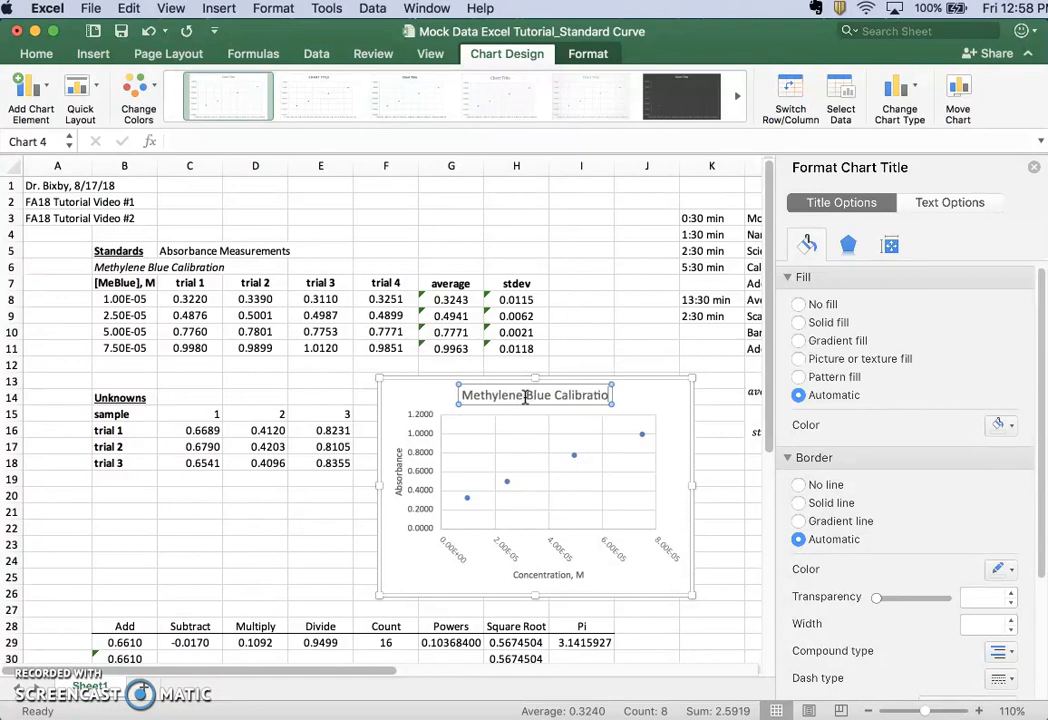
key(BackSpace)
key(BackSpace)
key(BackSpace)
key(BackSpace)
key(BackSpace)
key(BackSpace)
text(Cruve)
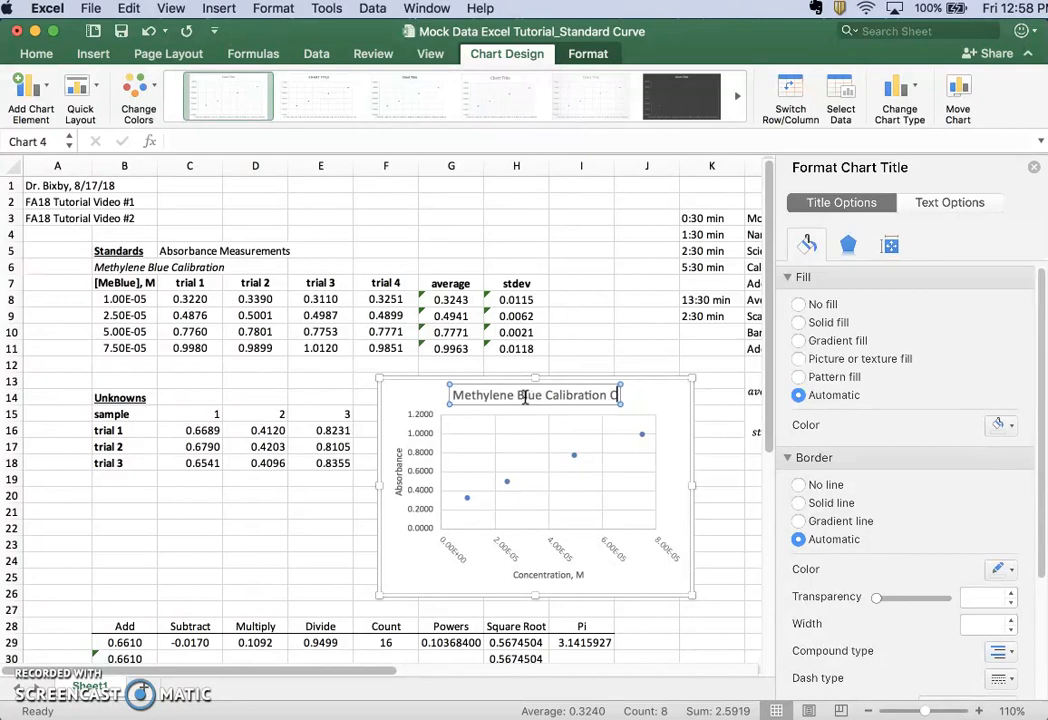
Look over the text fill, text effects and text box options for the chart title
drag(442, 396, 598, 393)
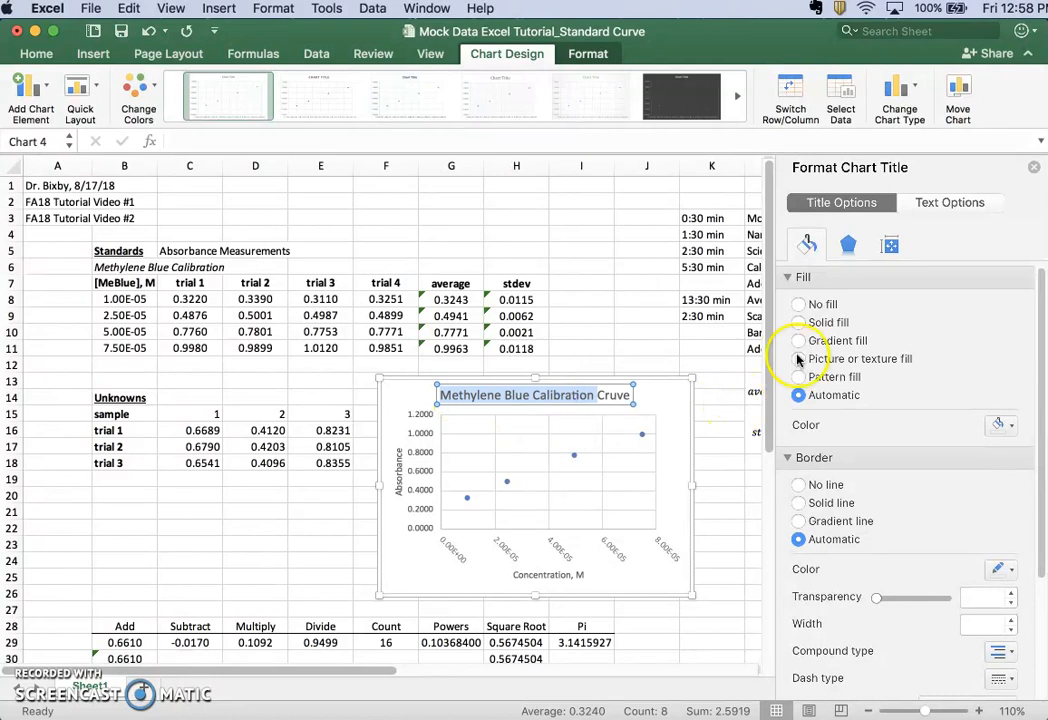
scroll(854, 393, down, 5)
click(965, 204)
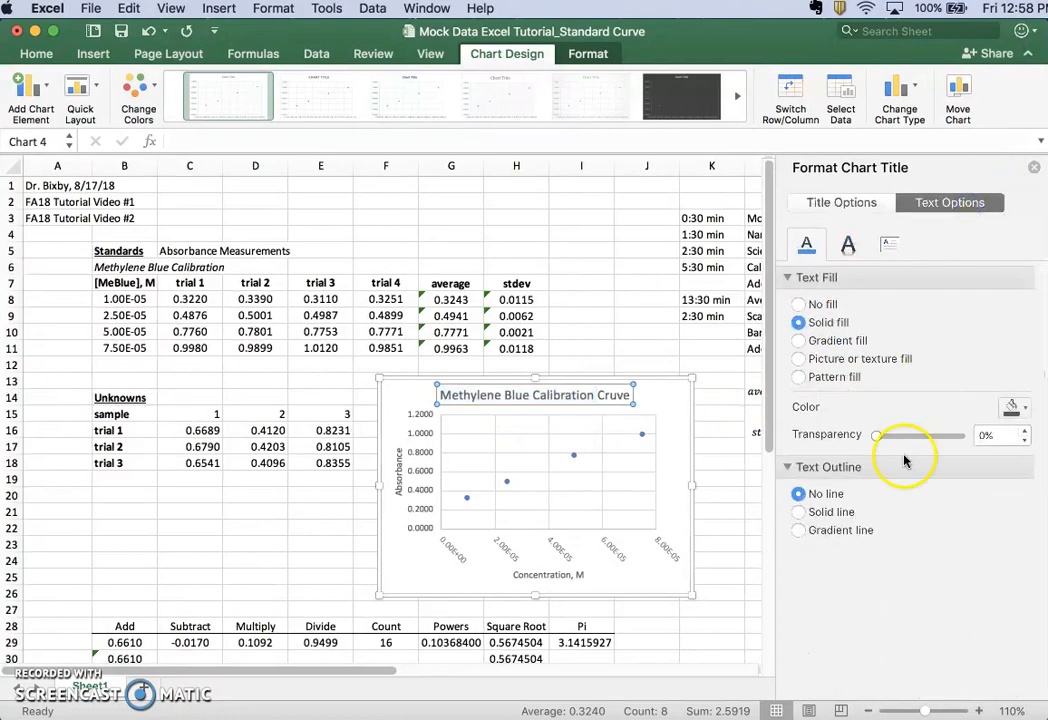
click(845, 247)
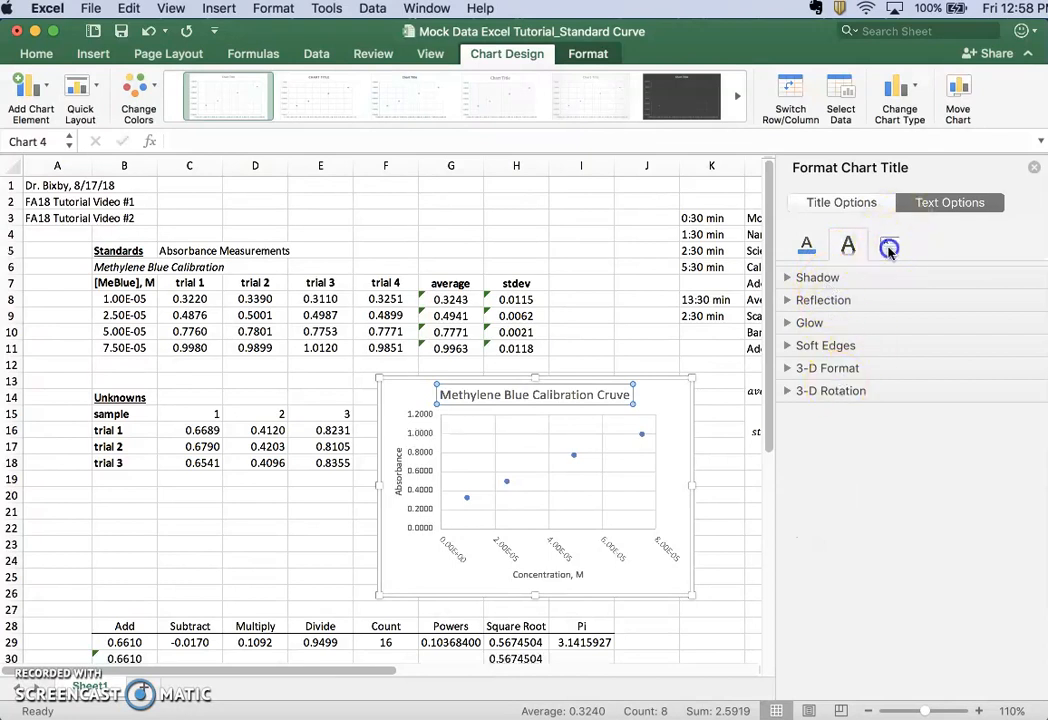
click(889, 249)
click(810, 248)
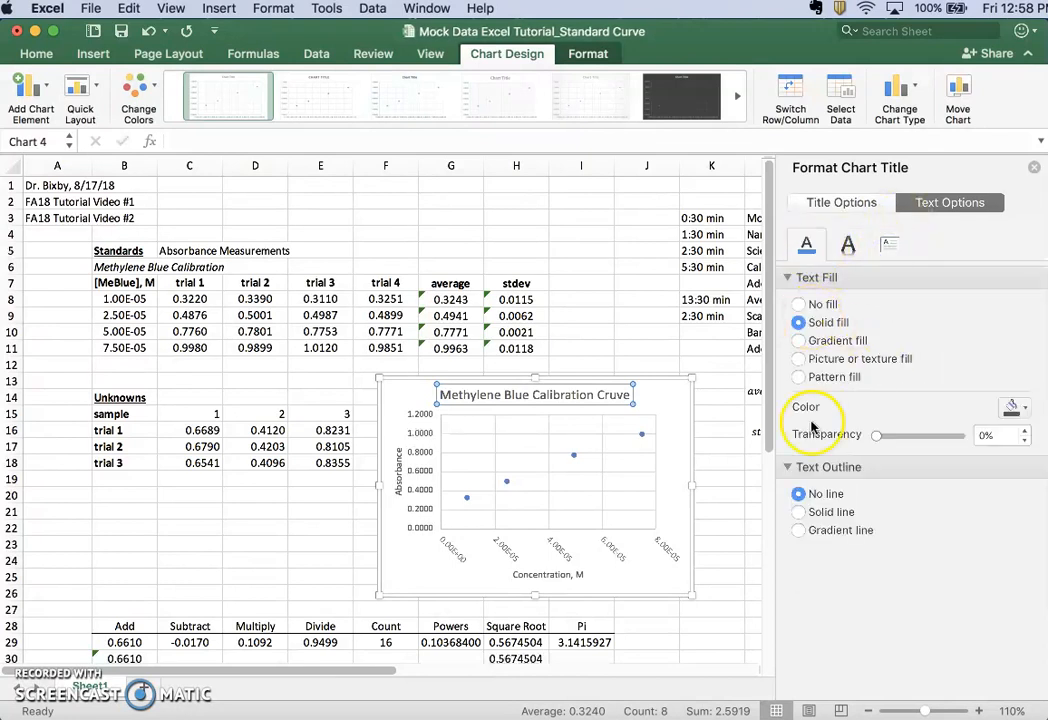
click(671, 422)
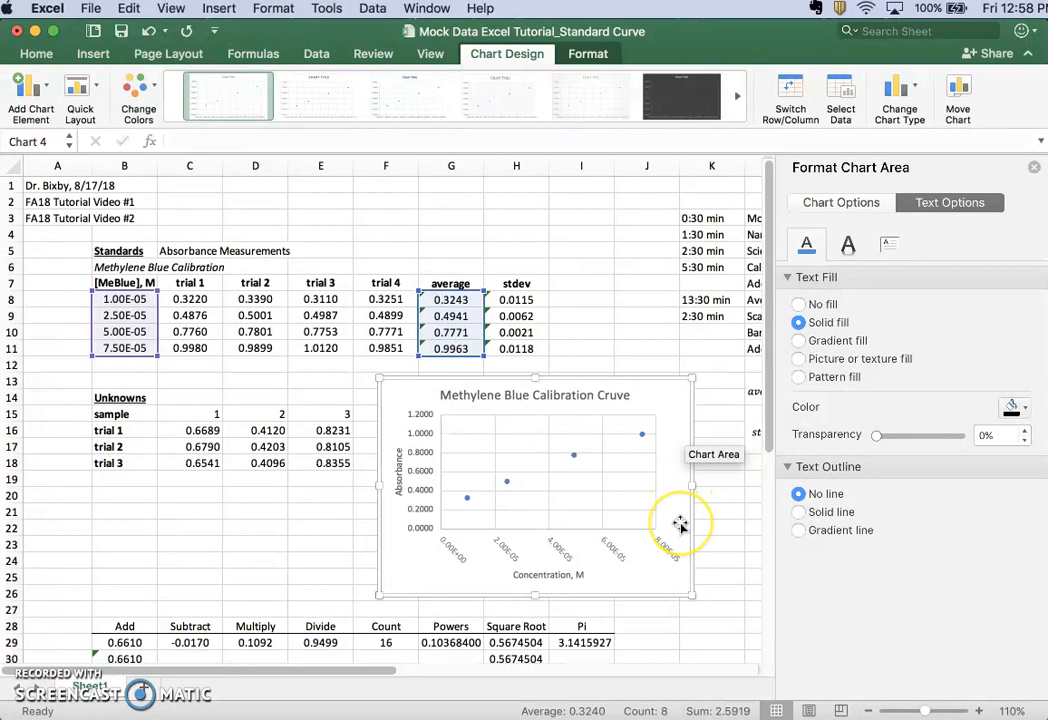
Set the text direction of the horizontal axis labels to Horizontal and close the axis formatting options
click(561, 555)
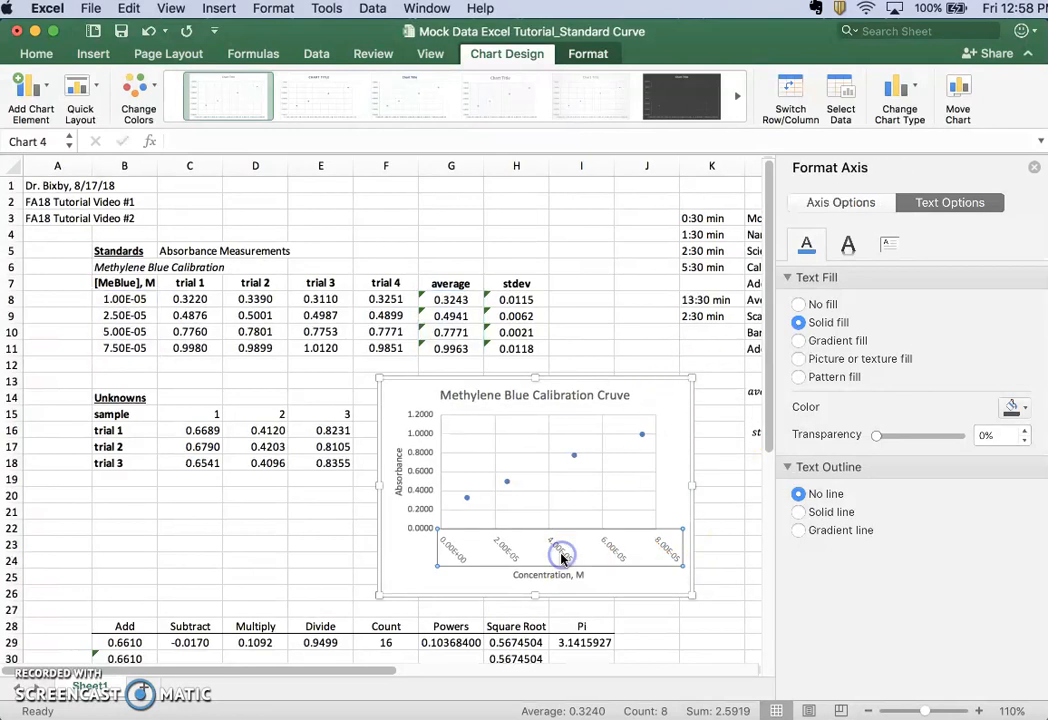
click(562, 557)
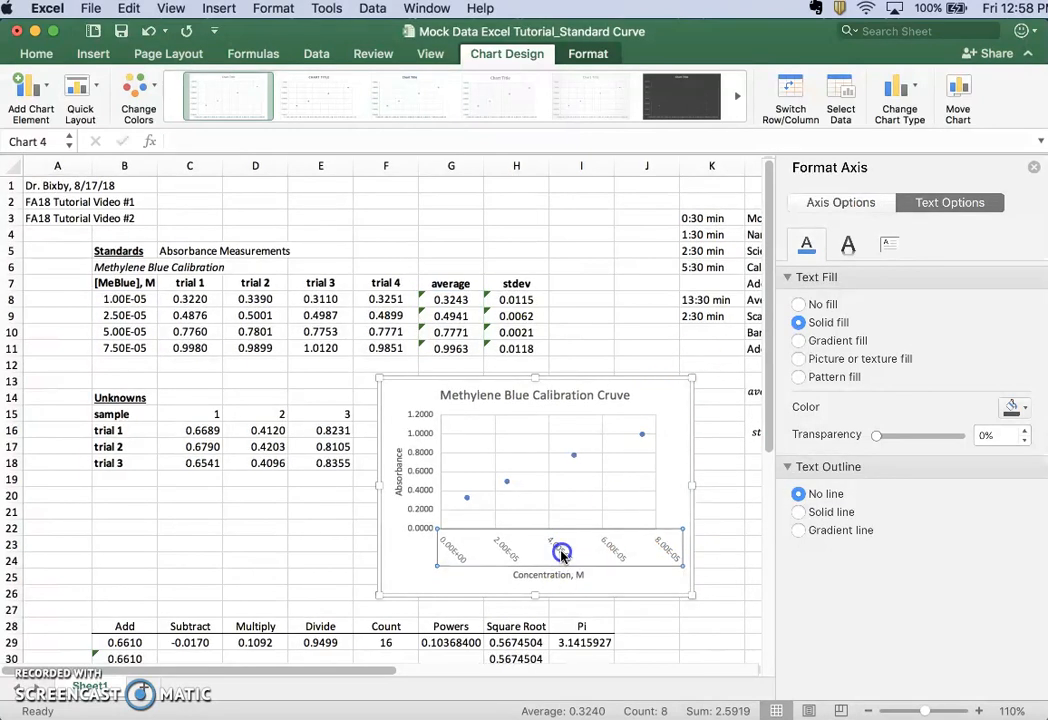
click(845, 204)
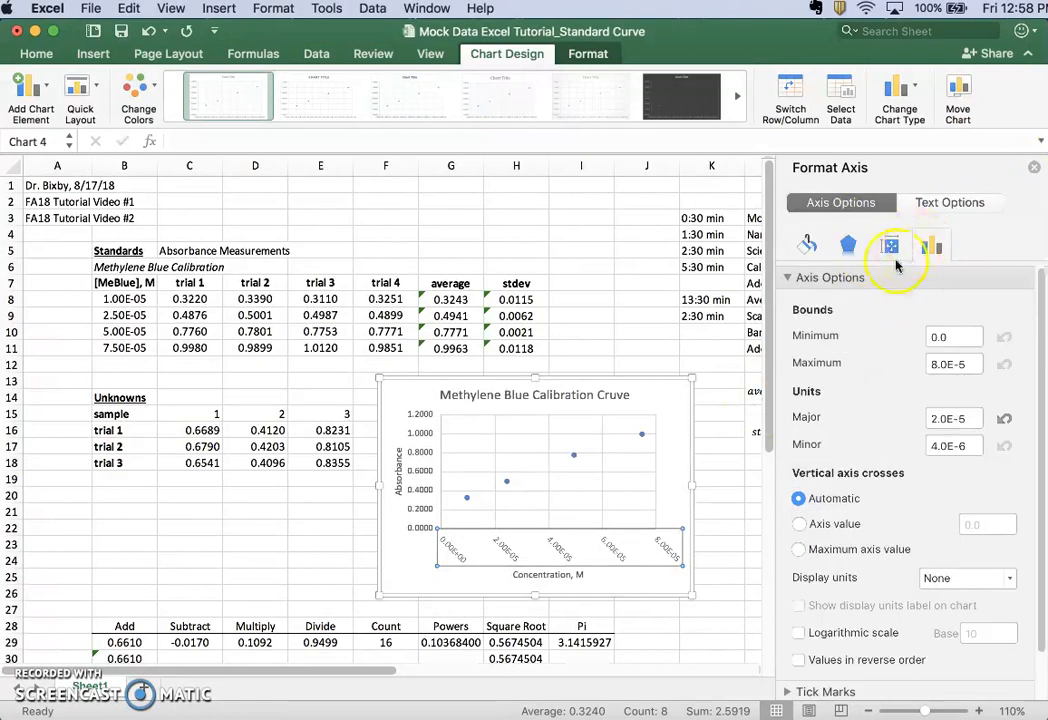
scroll(887, 503, down, 2)
scroll(887, 503, up, 2)
click(890, 246)
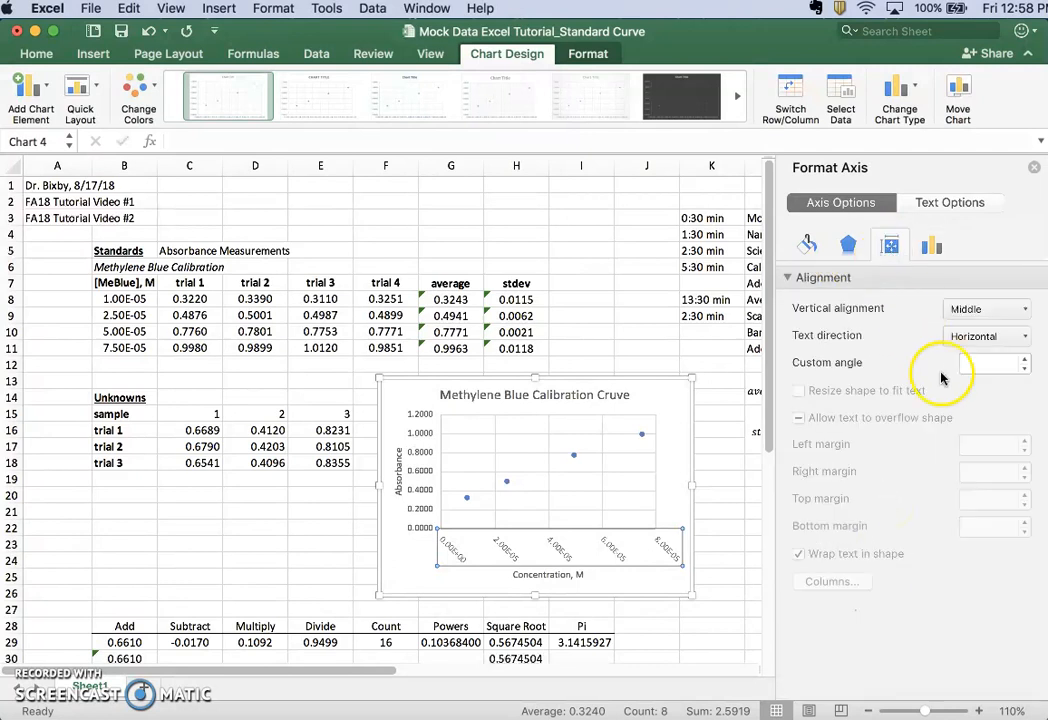
click(966, 336)
click(1008, 368)
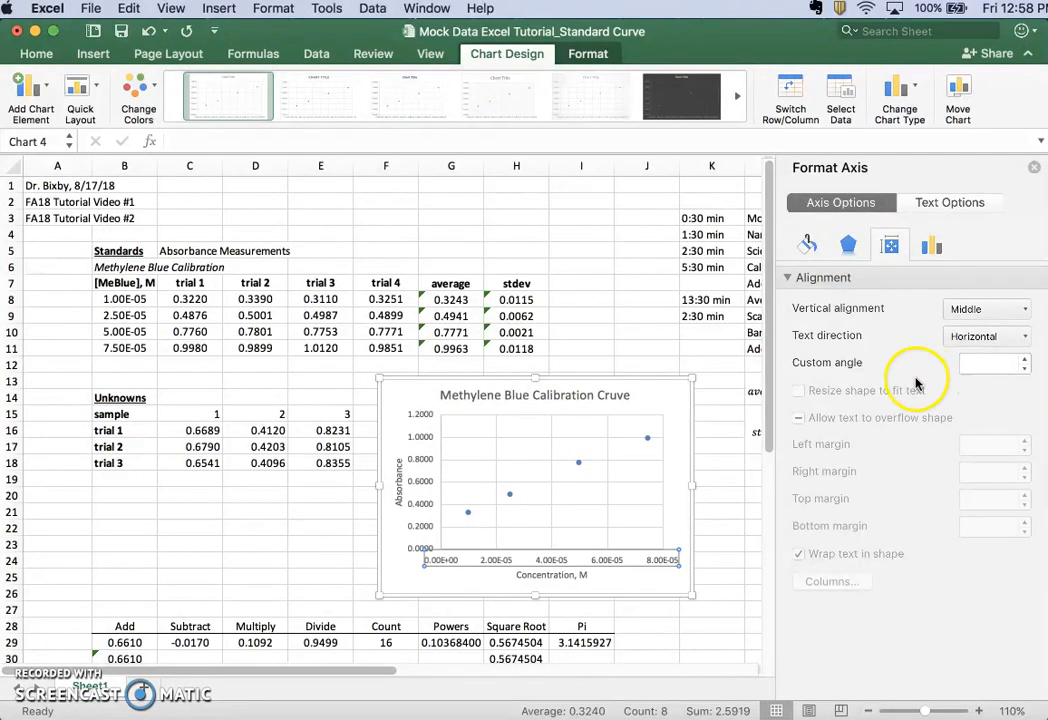
click(1032, 168)
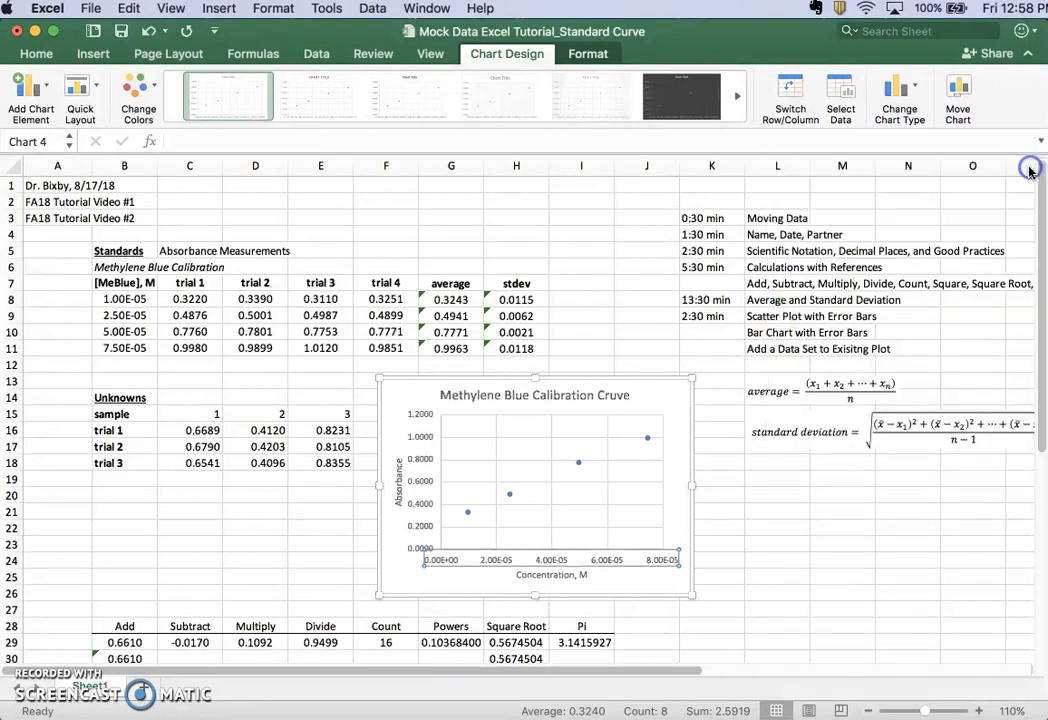
Add a legend on the right side of the calibration chart
click(669, 405)
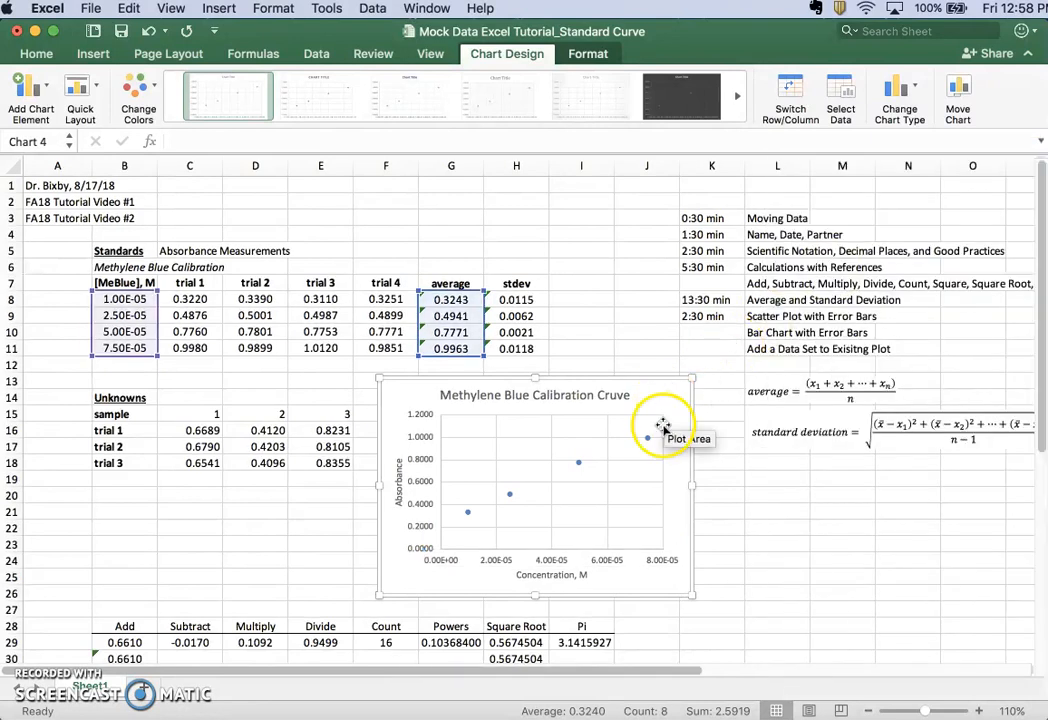
click(34, 91)
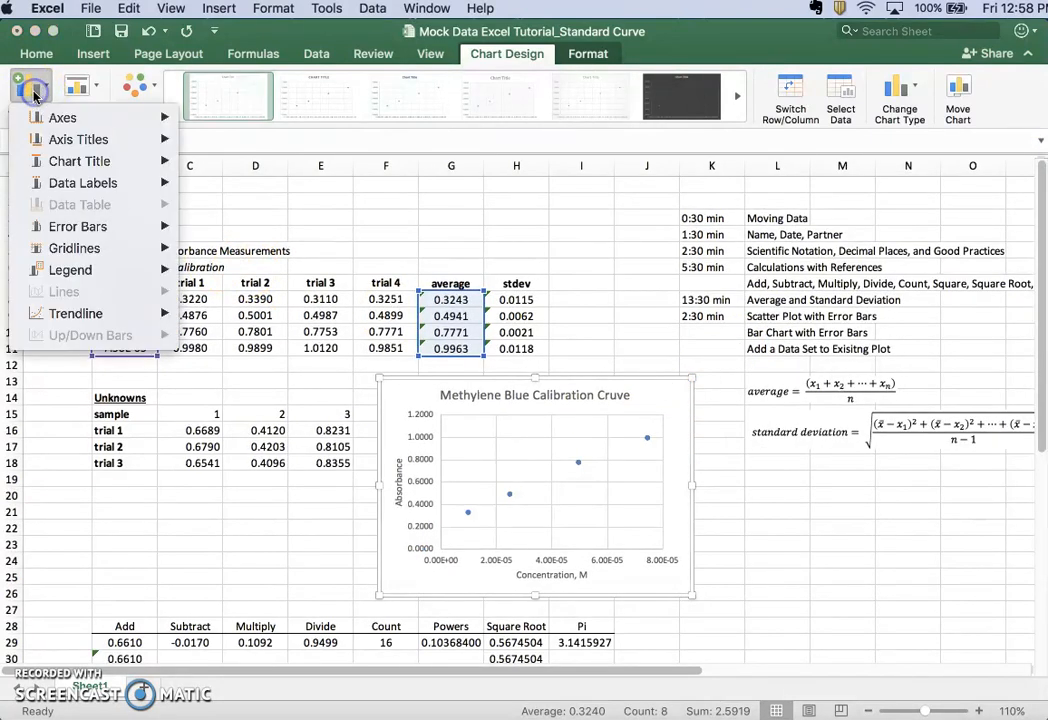
mouse_move(48, 276)
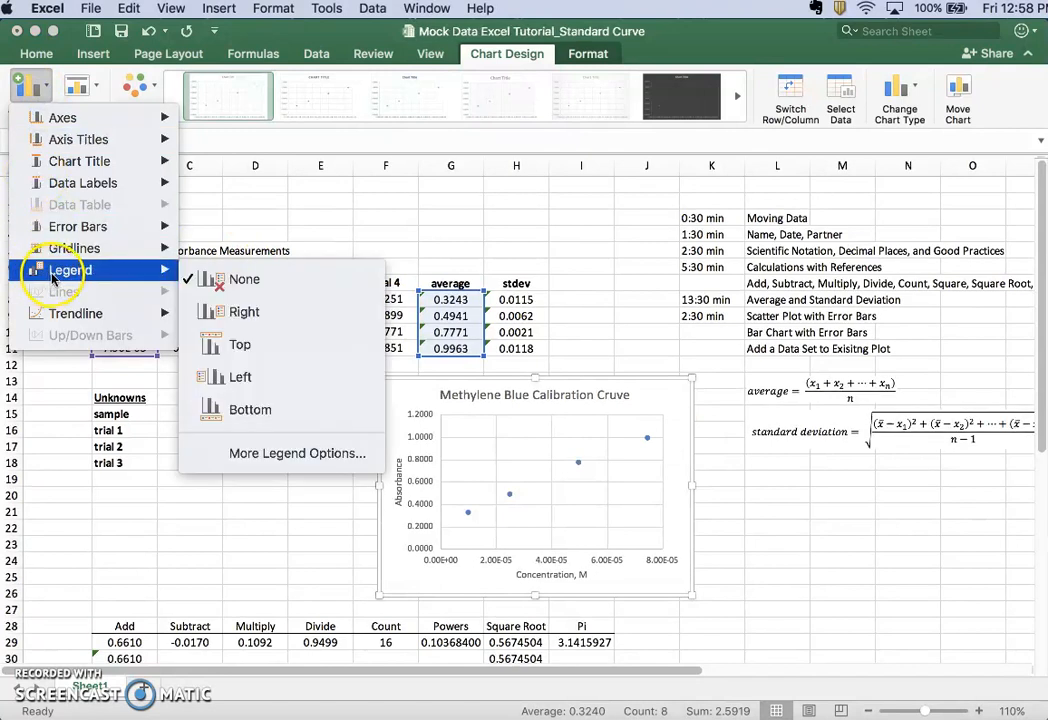
click(206, 313)
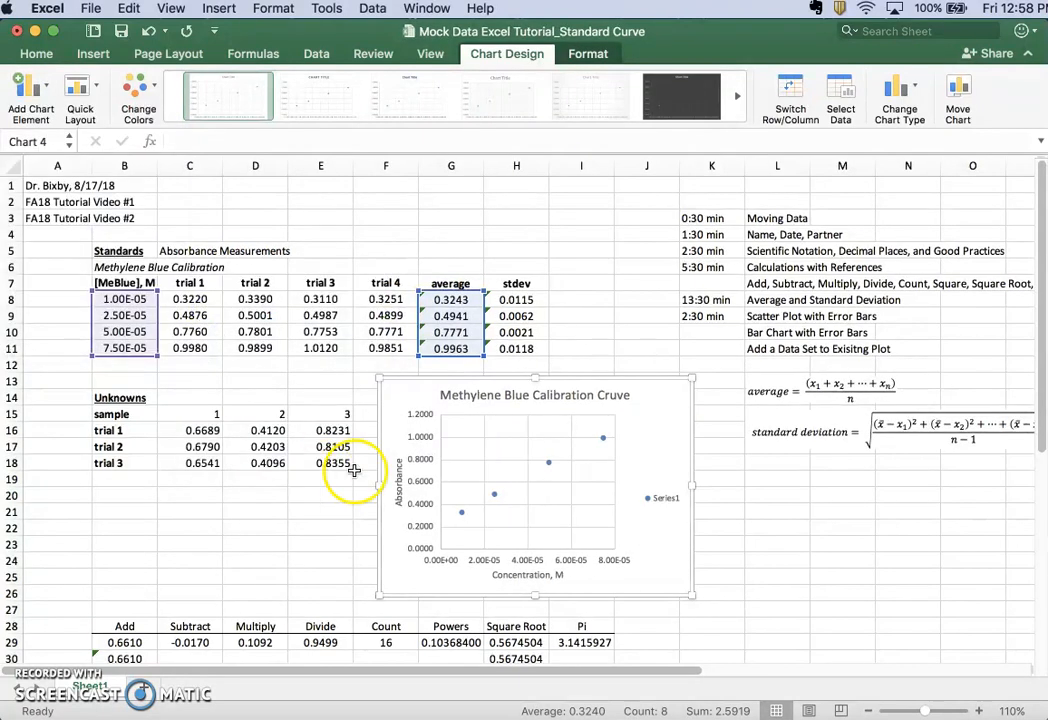
Name the charted data series "MeB Calib" and widen the chart to about 4.8 inches
click(667, 500)
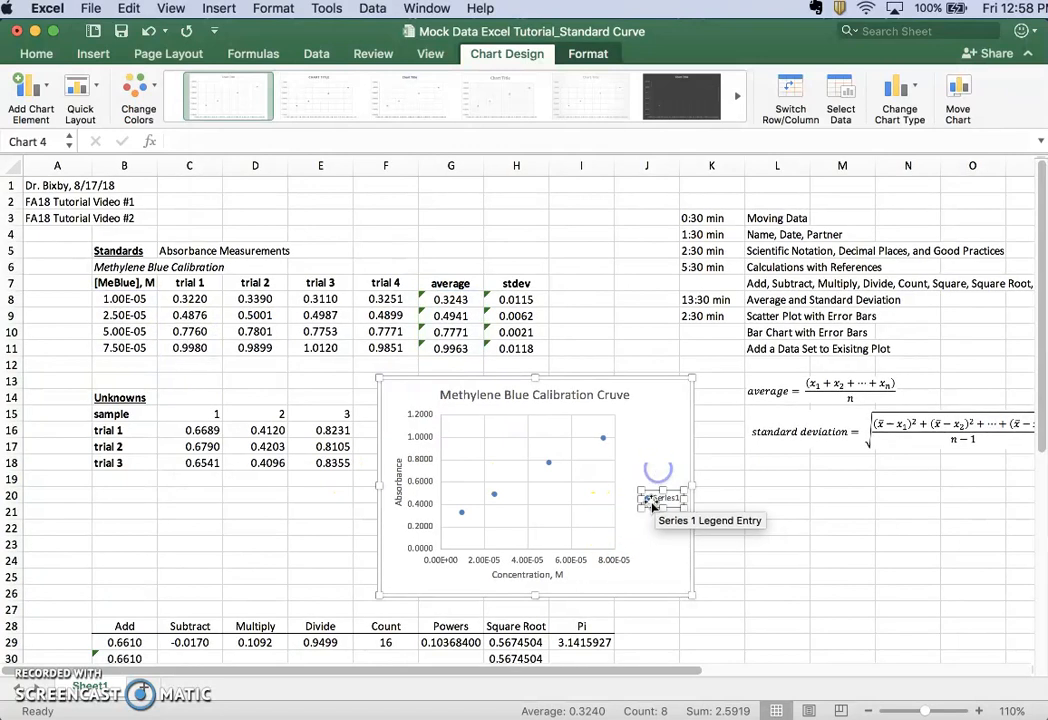
click(654, 497)
click(651, 462)
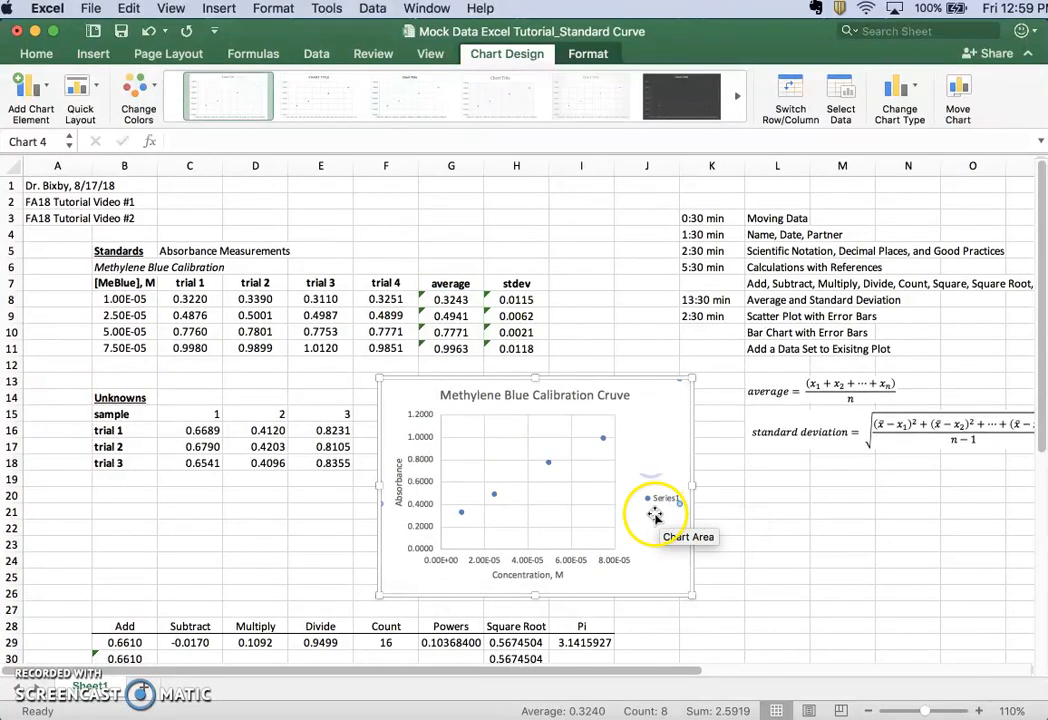
click(662, 498)
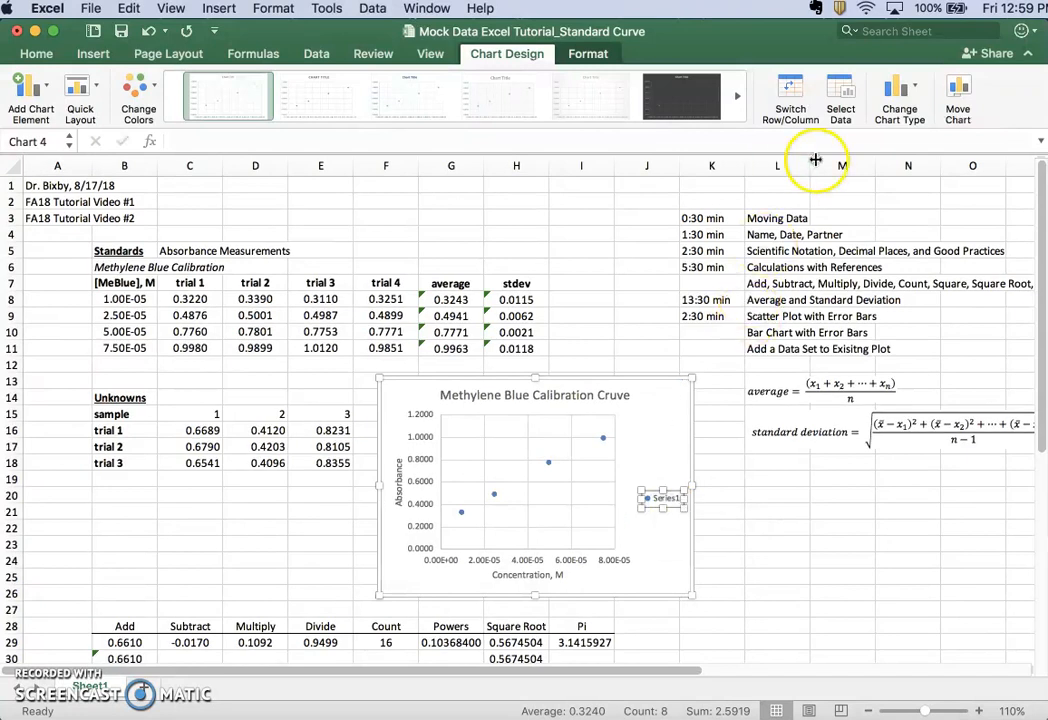
click(840, 96)
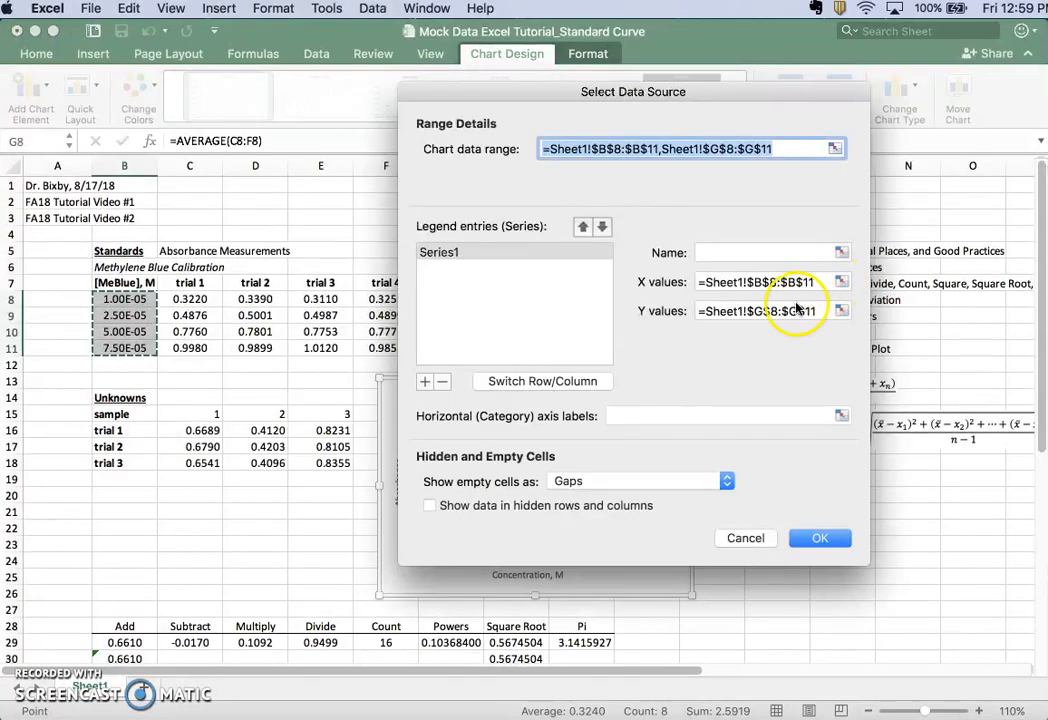
click(708, 254)
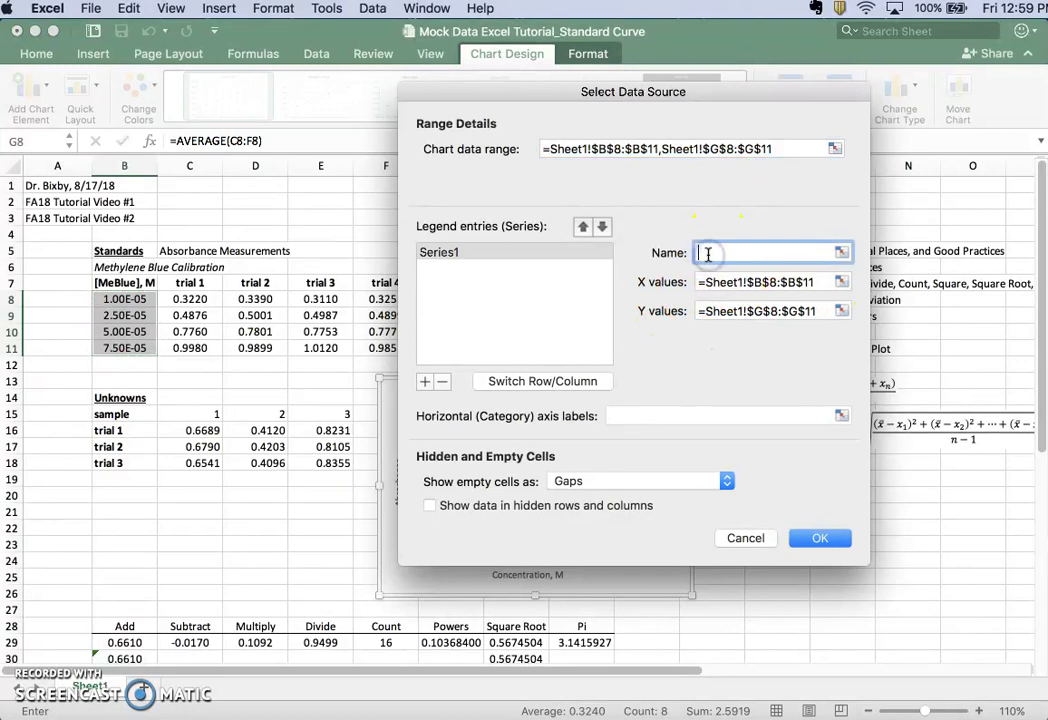
text(MeB Calib)
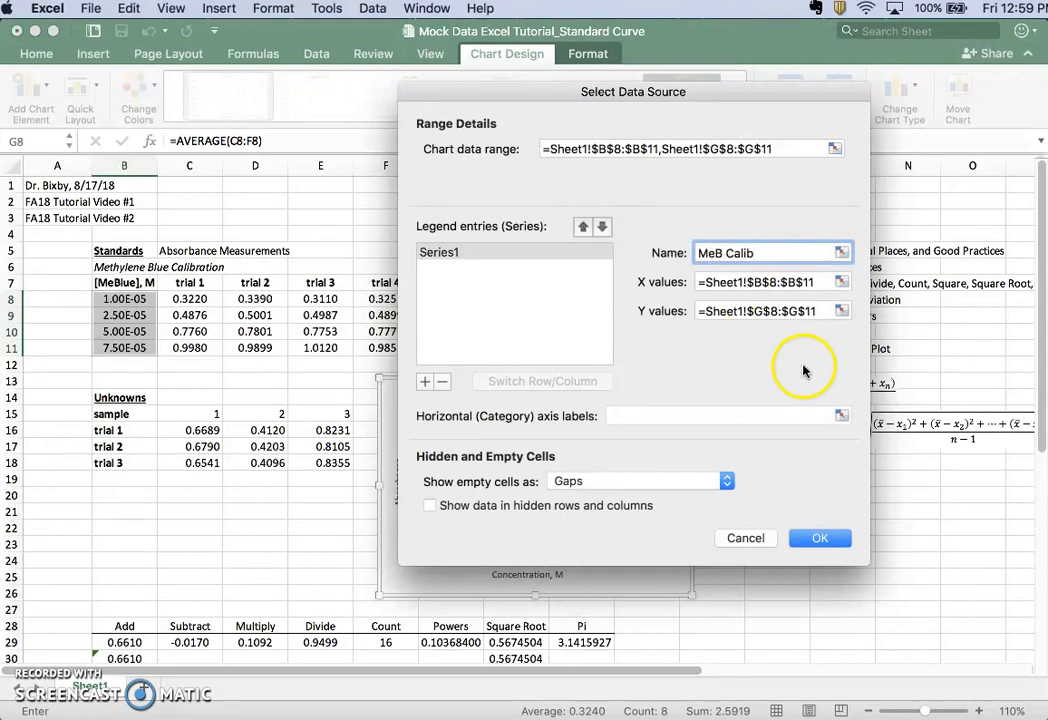
click(818, 538)
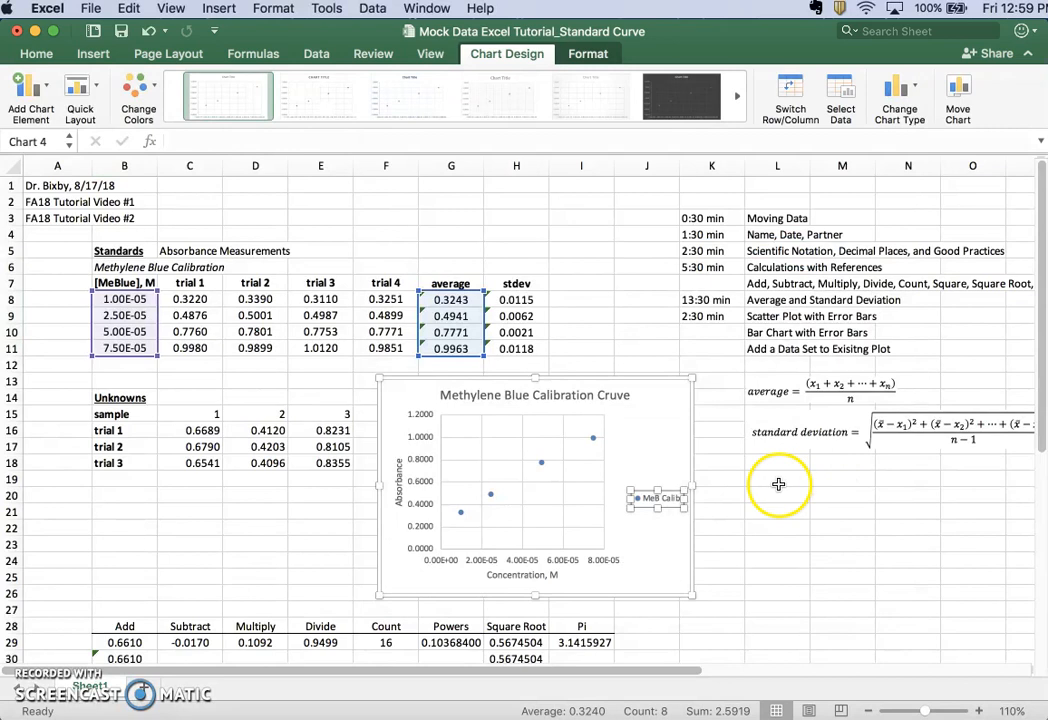
click(652, 542)
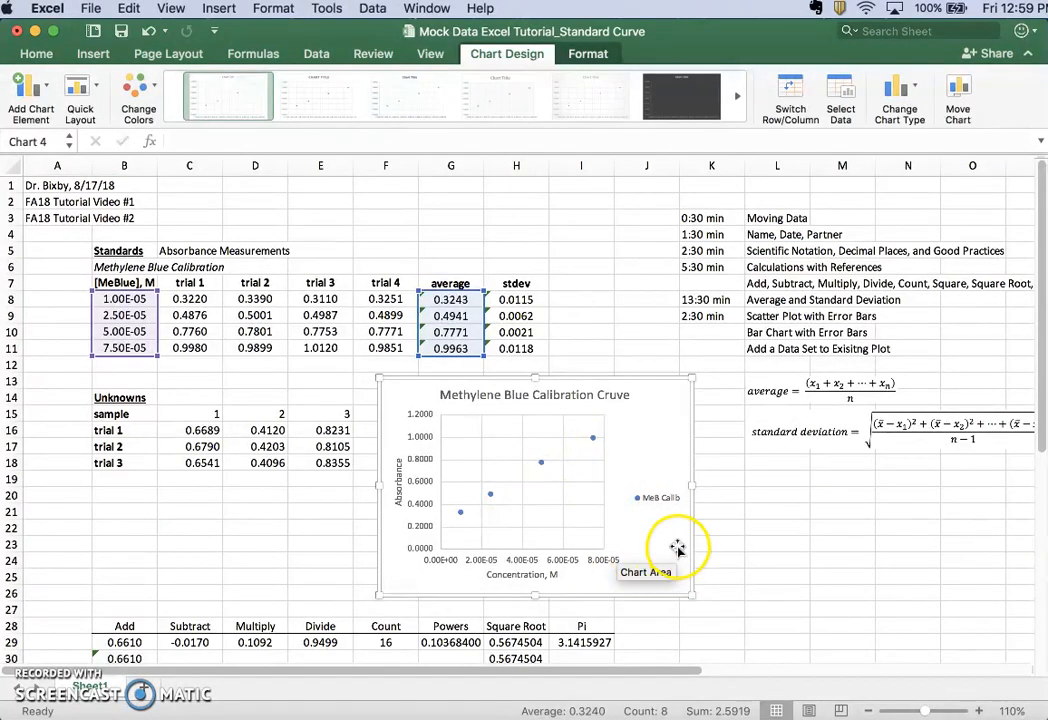
drag(692, 486, 727, 484)
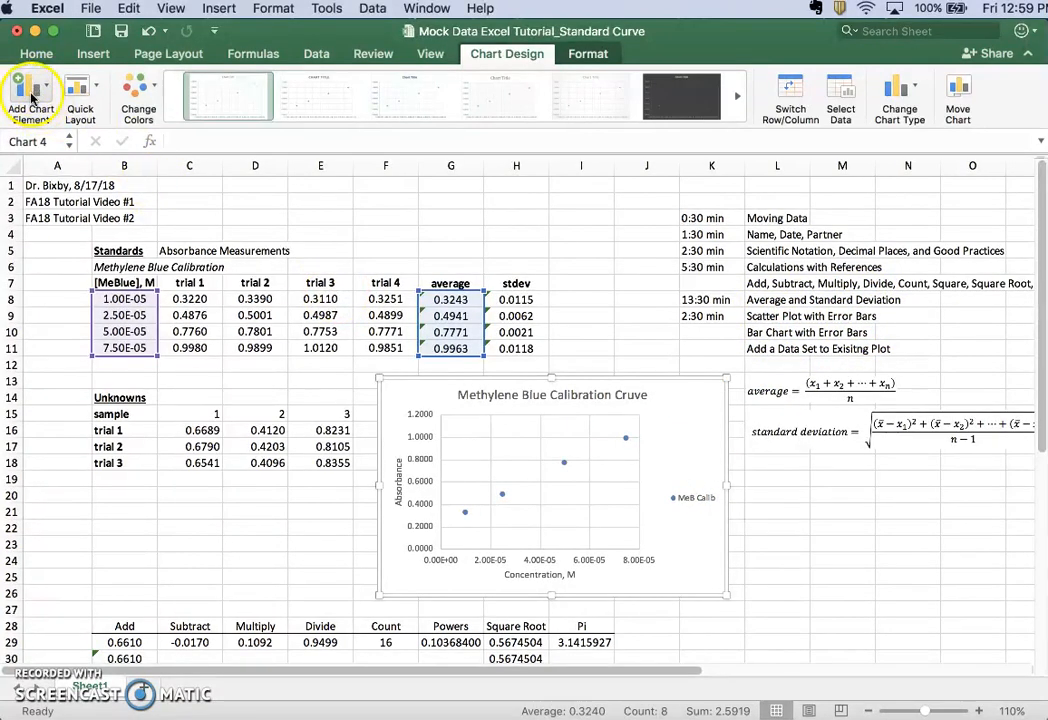
Add error bars to the chart through the detailed options and try a vertical error amount of 1.0 standard deviation(s)
click(31, 97)
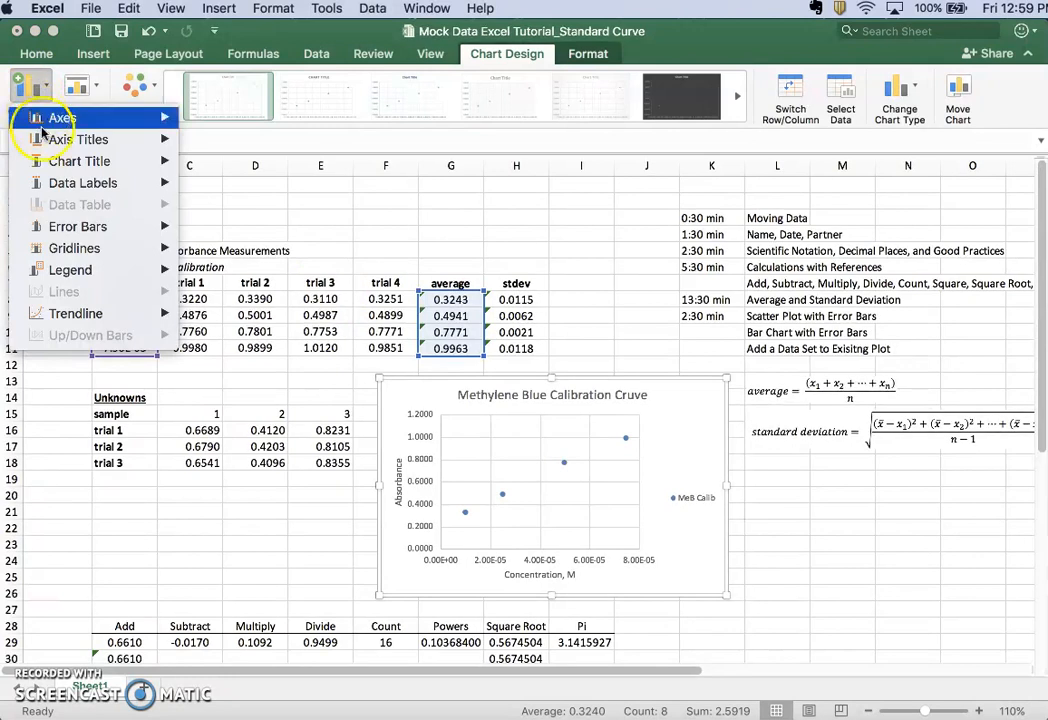
mouse_move(62, 234)
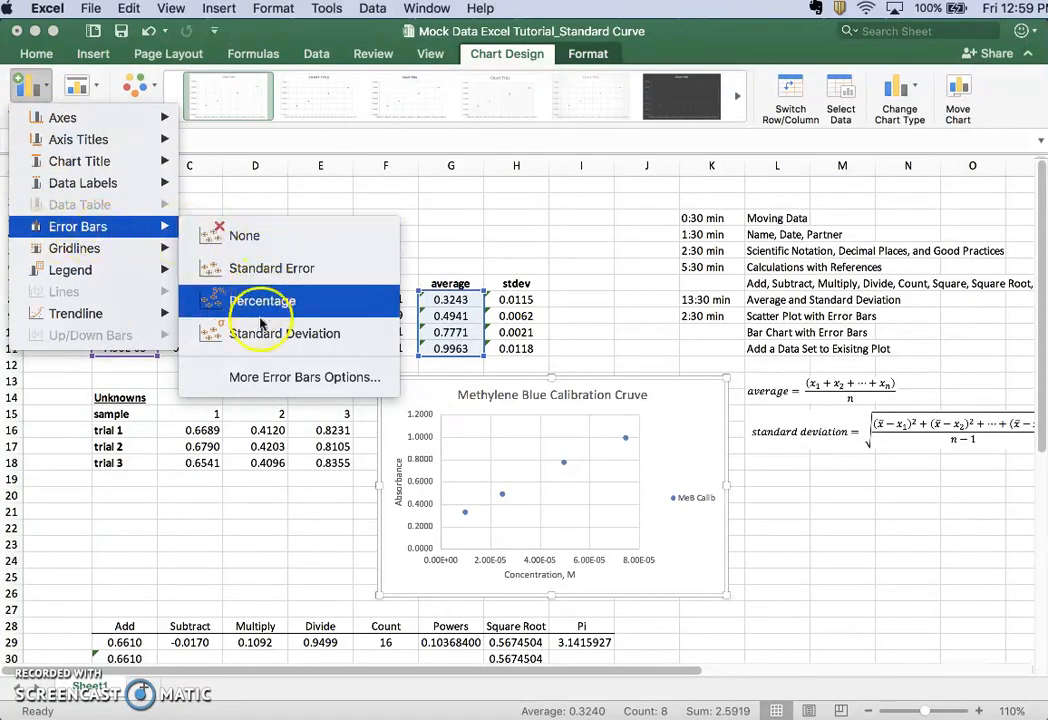
click(252, 385)
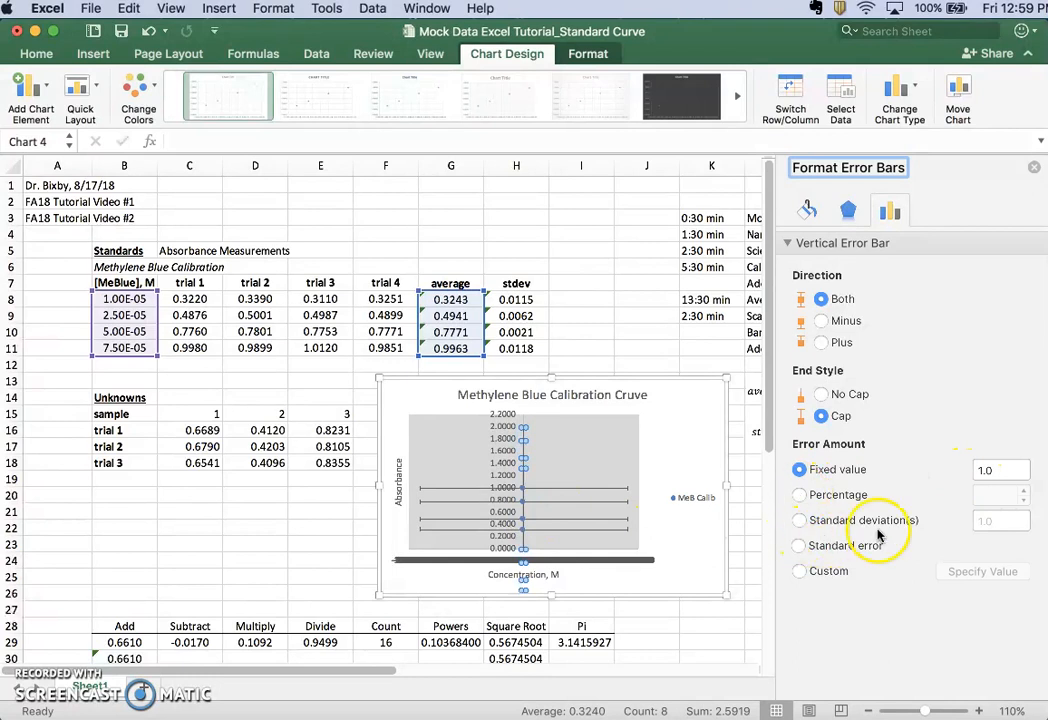
click(800, 521)
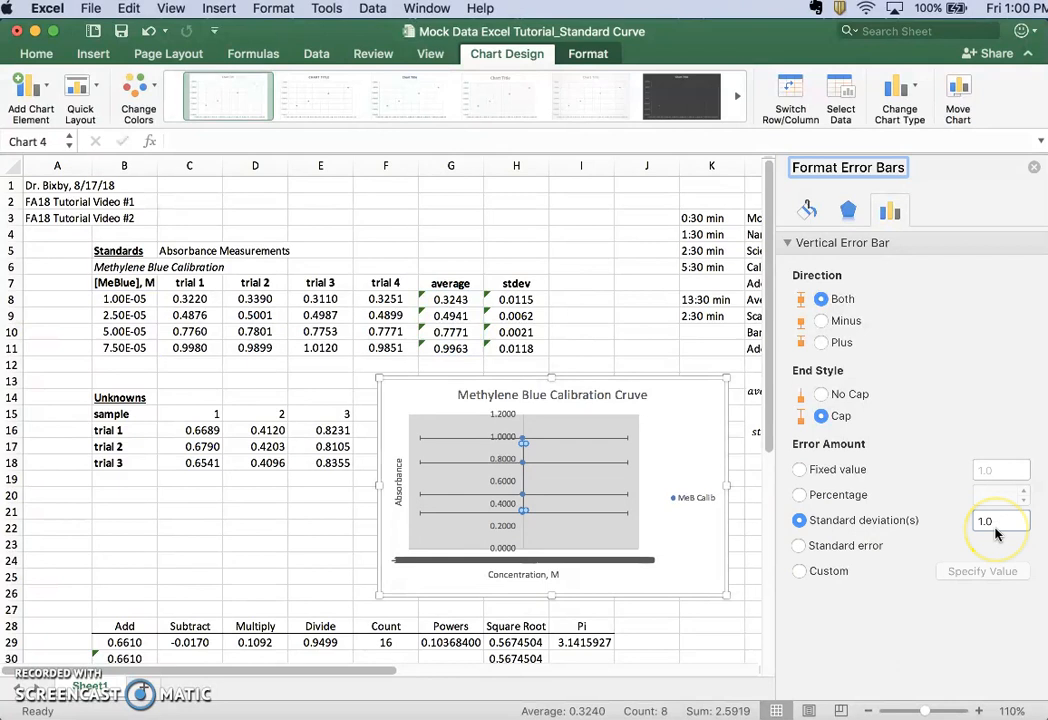
Give the vertical error bars custom amounts, using the stdev cells H8:H11 for both the positive and negative error values
click(798, 573)
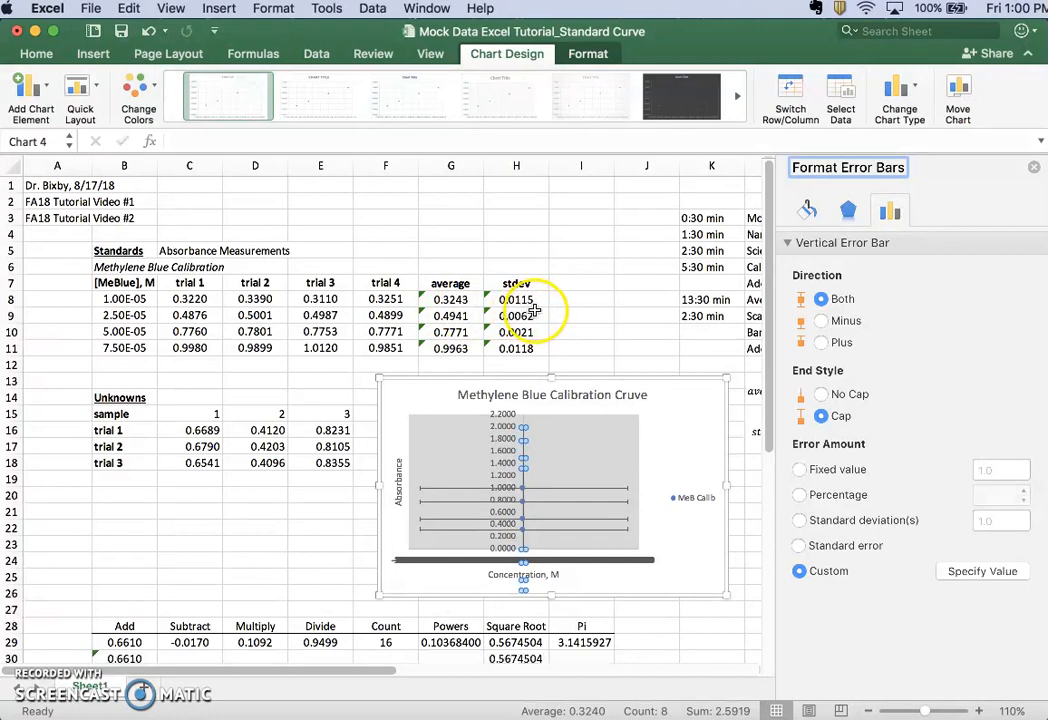
click(968, 578)
drag(678, 171, 861, 230)
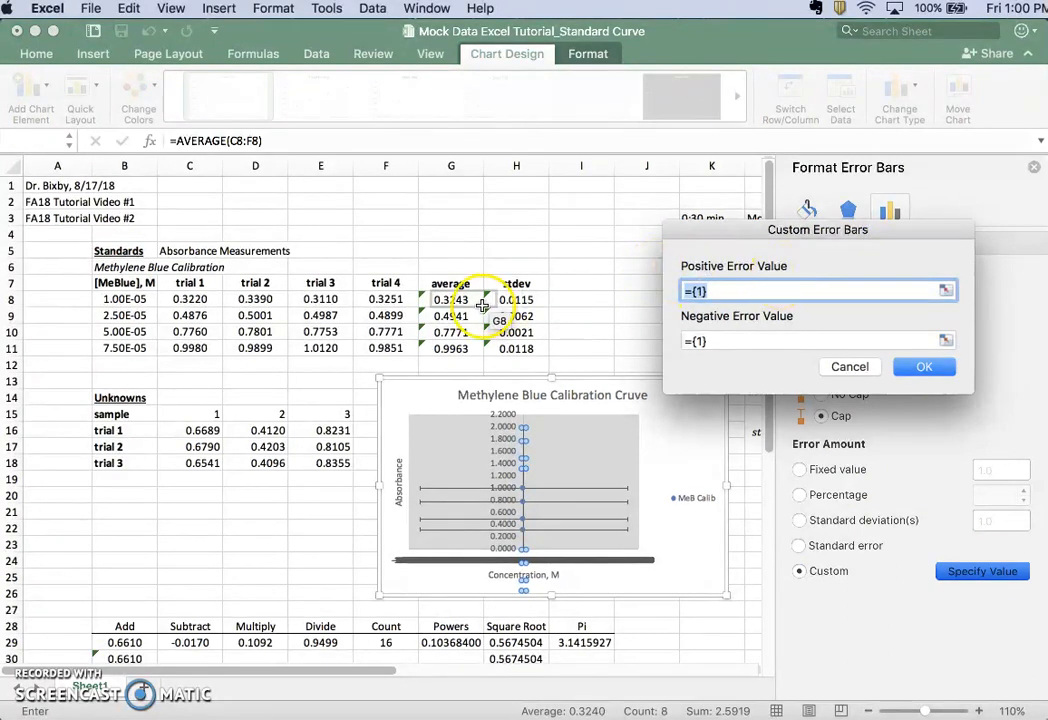
drag(509, 300, 497, 350)
click(746, 339)
key(BackSpace)
drag(510, 300, 508, 350)
click(925, 367)
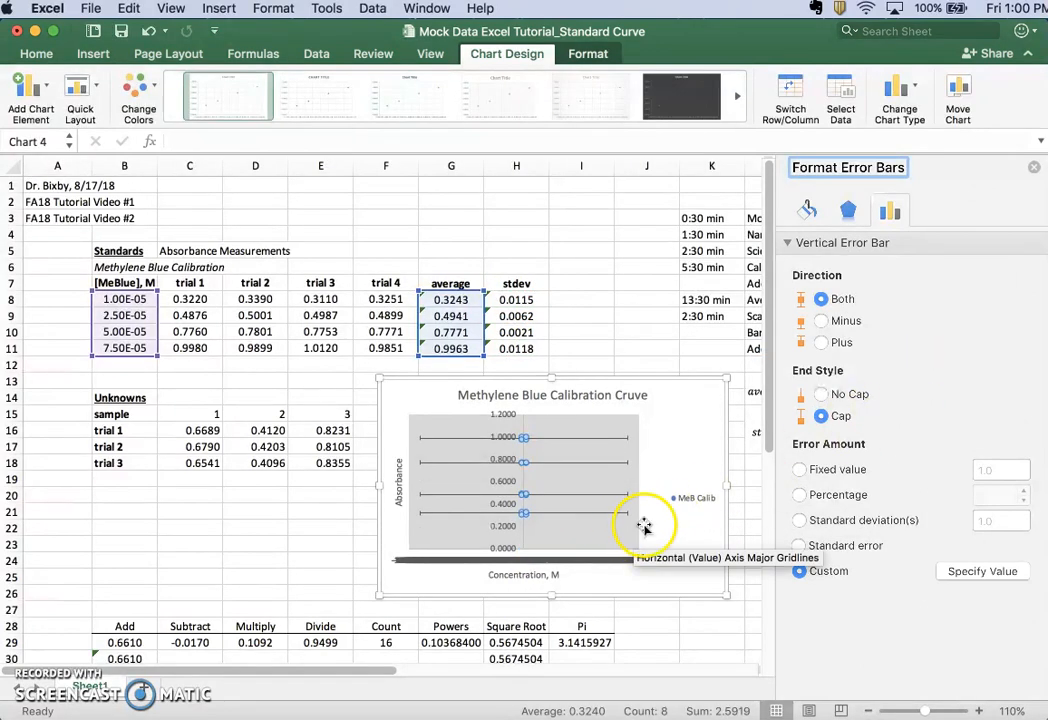
Delete the horizontal error bars from the chart
click(583, 501)
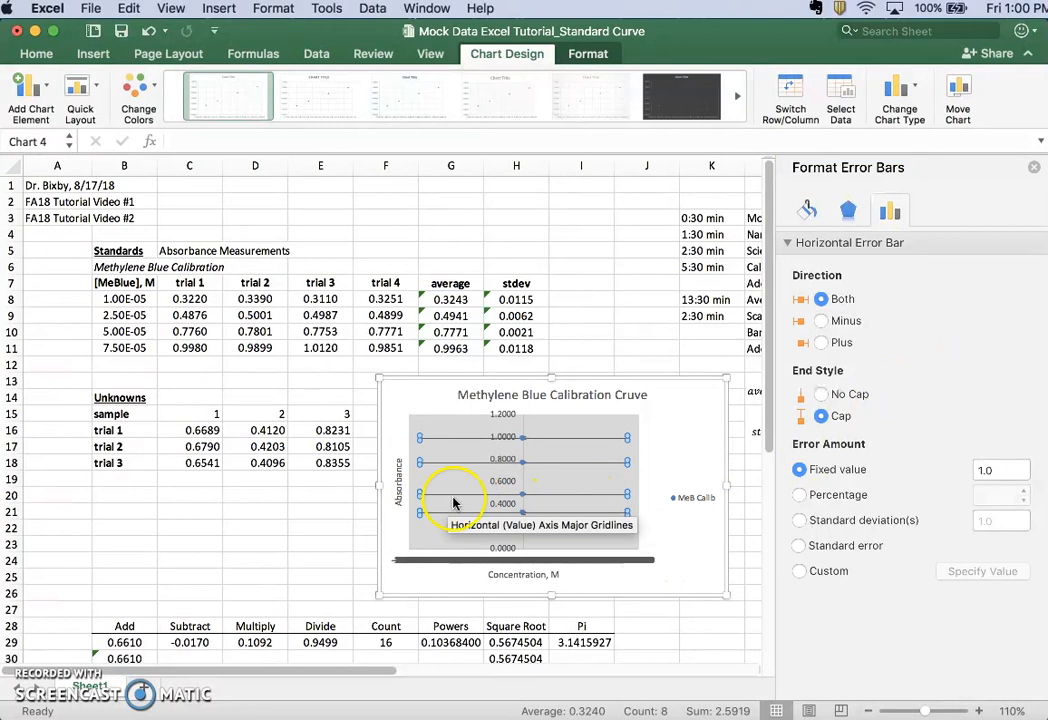
key(Delete)
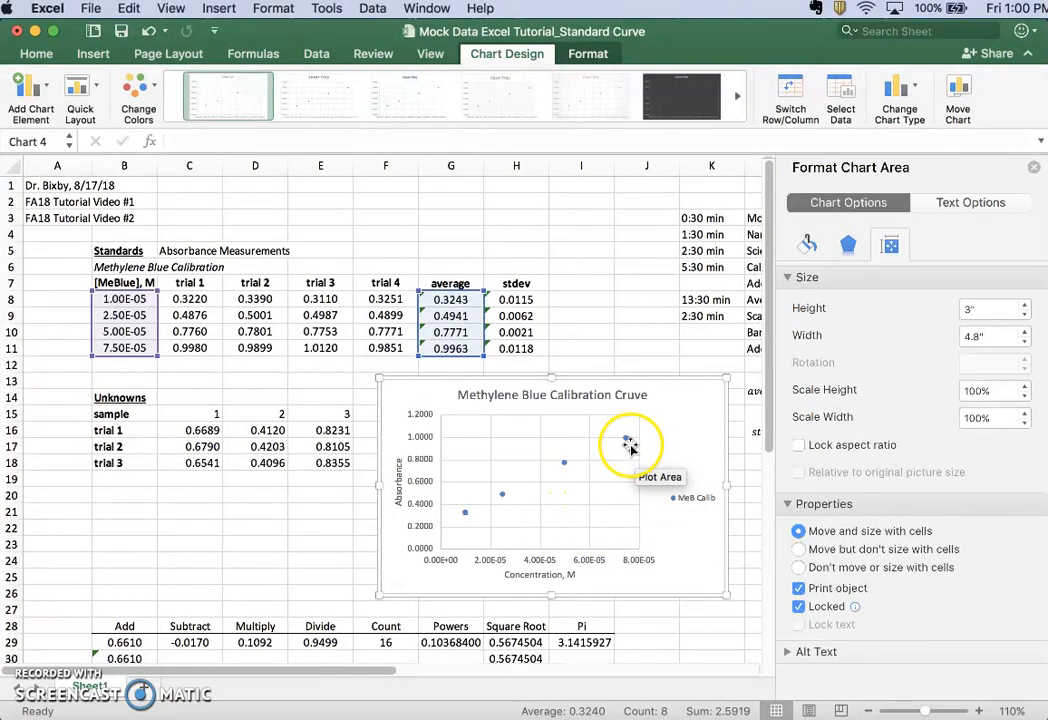
mouse_move(628, 444)
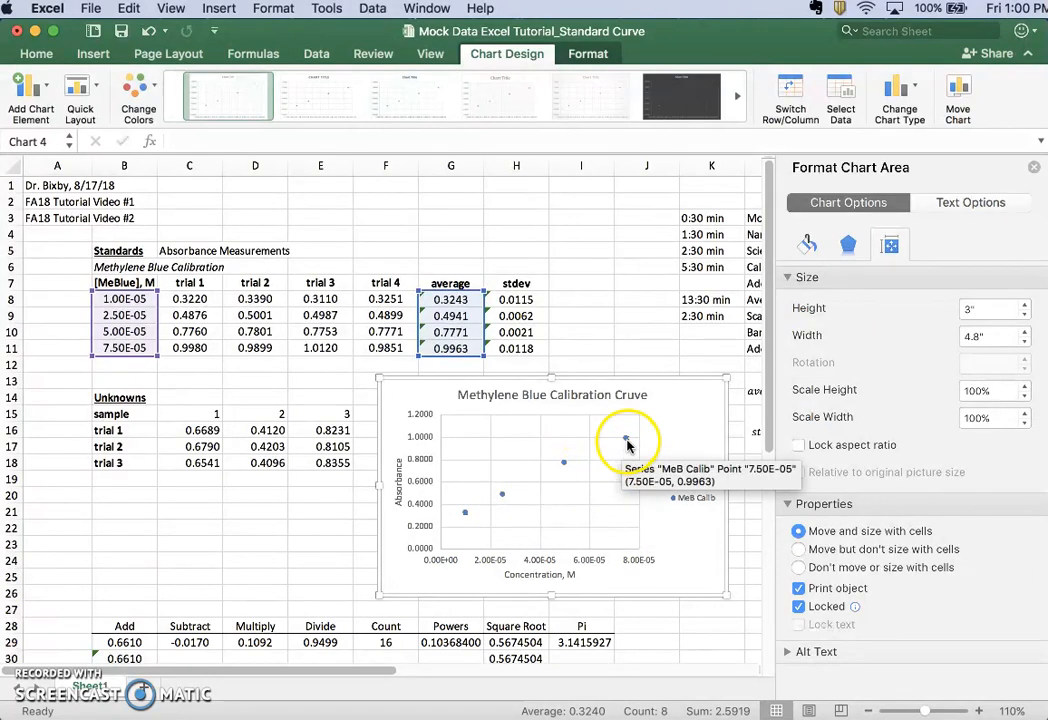